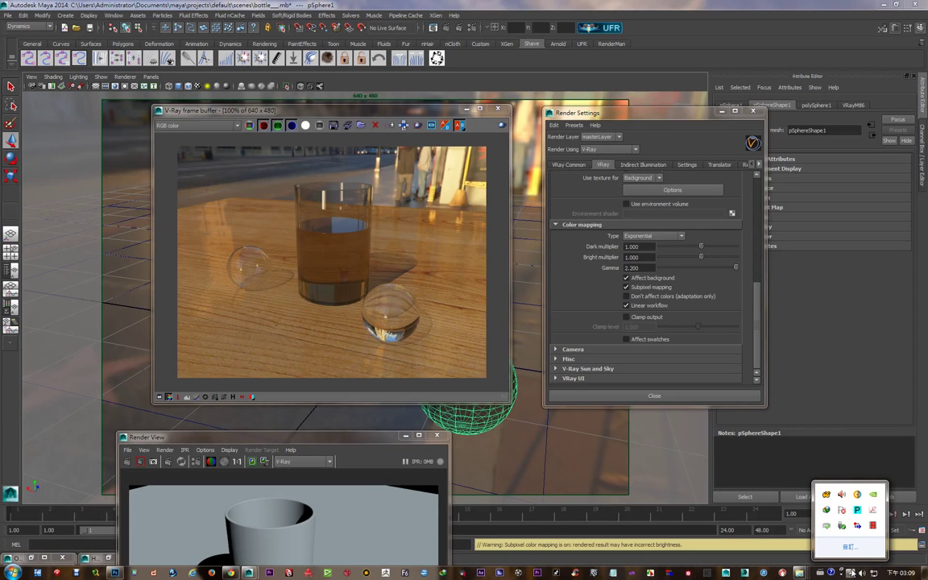
# - Hide the V-Ray frame buffer and Render View, and load the Default Settings render preset
pyautogui.click(396, 114)
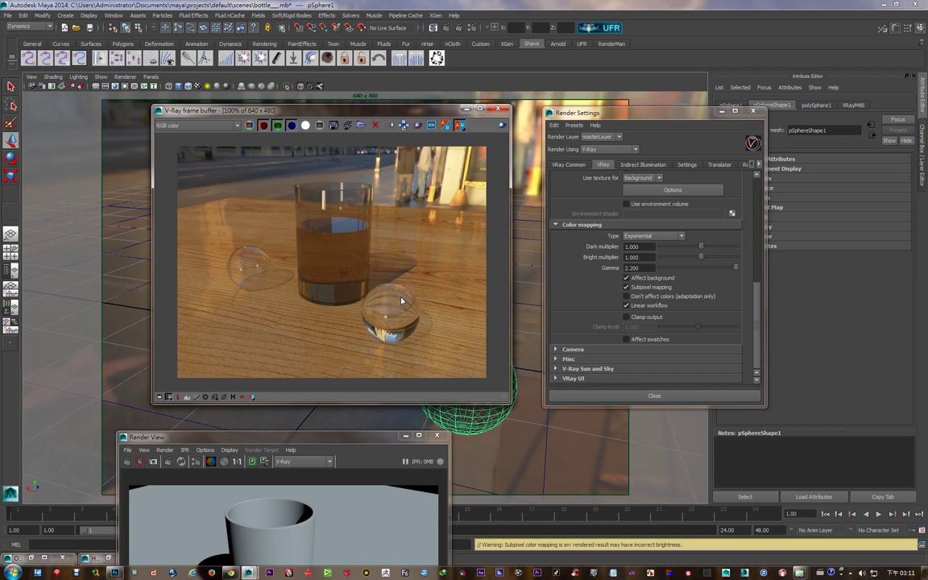
pyautogui.click(466, 110)
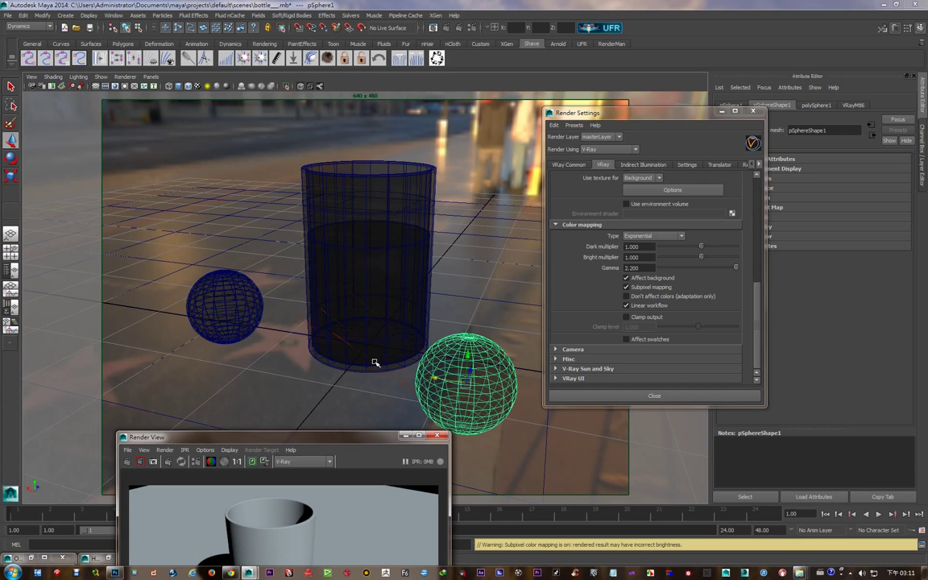
pyautogui.click(404, 436)
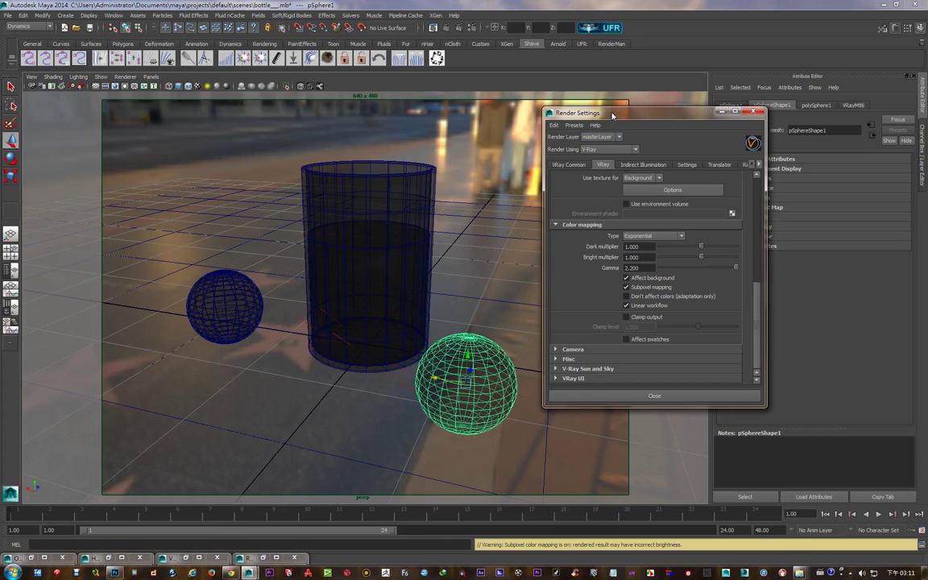
pyautogui.moveTo(612, 115); pyautogui.dragTo(582, 86)
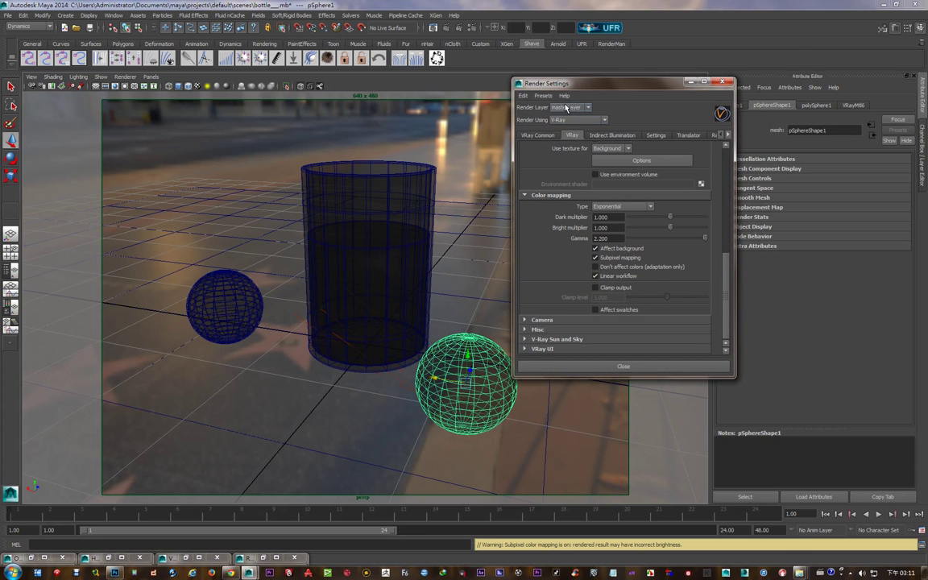
pyautogui.click(543, 95)
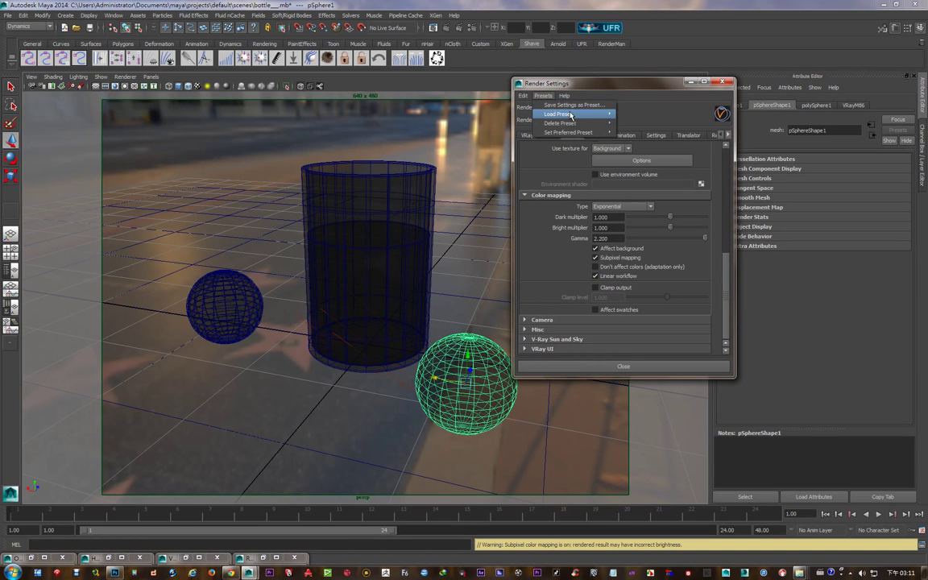
pyautogui.moveTo(571, 114)
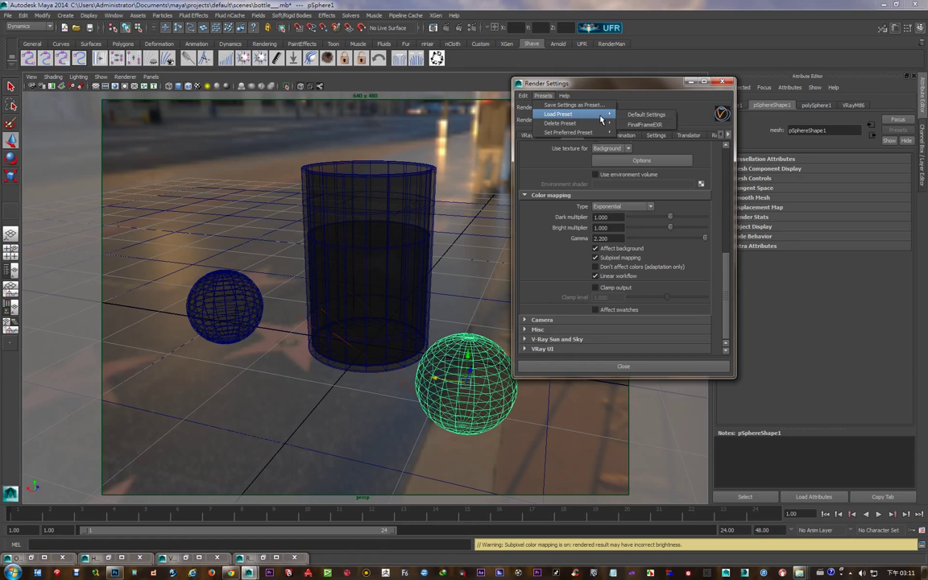
pyautogui.click(638, 115)
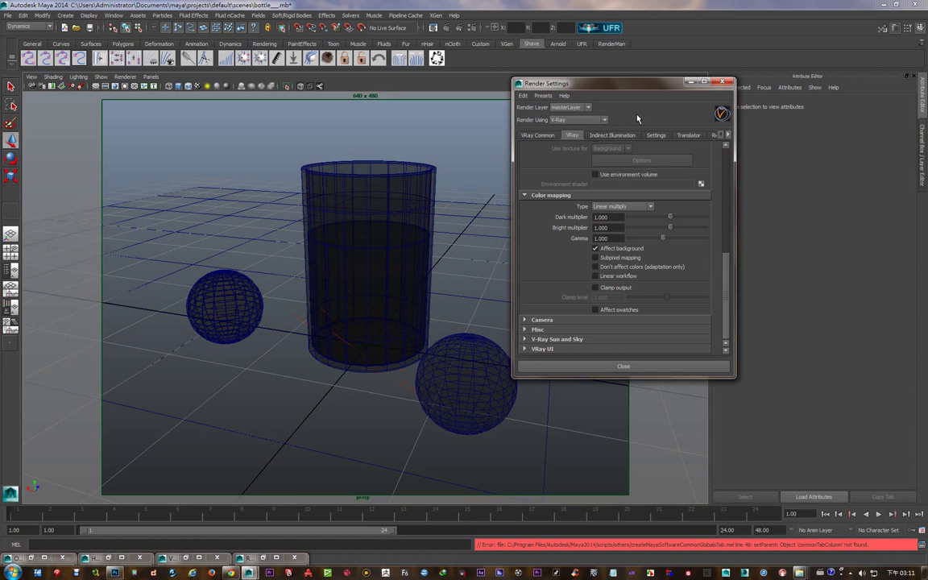
# - Select all objects and lights in the scene and bring back the Hypershade
pyautogui.click(256, 313)
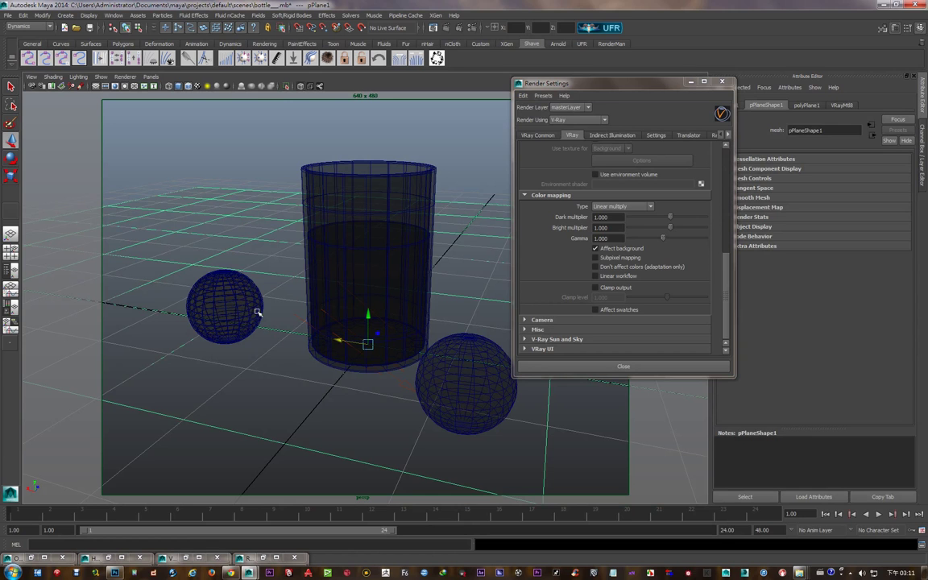
pyautogui.moveTo(165, 165); pyautogui.dragTo(518, 444)
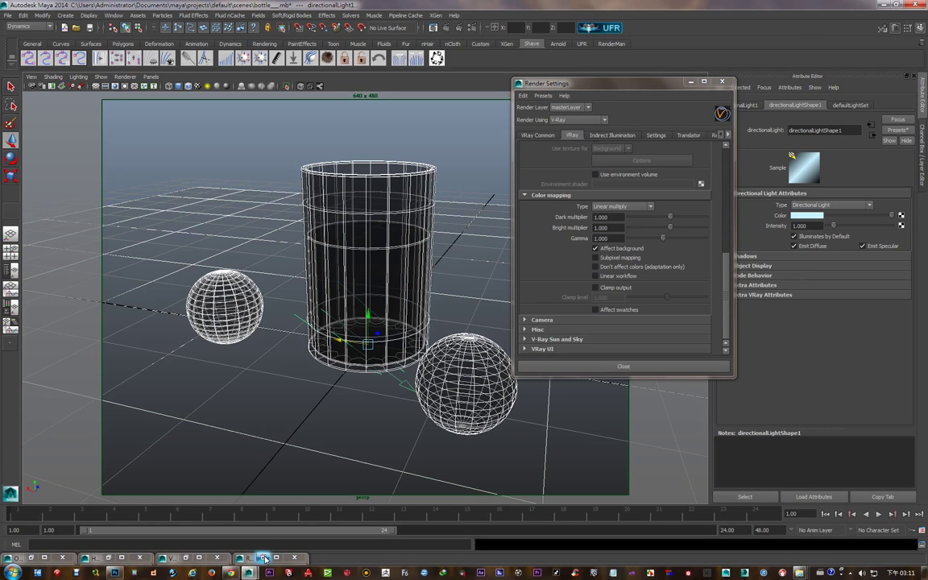
pyautogui.click(185, 558)
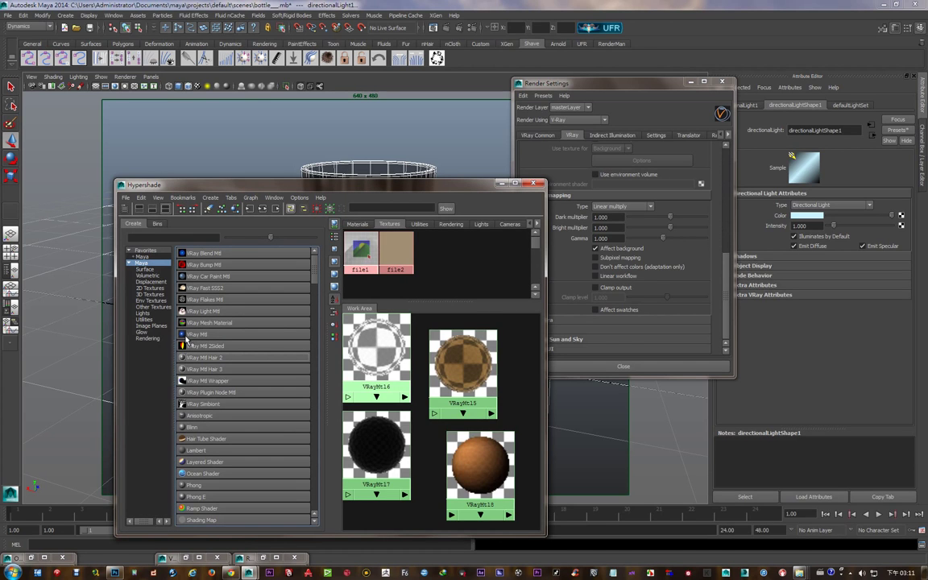
# - Create a new VRayMtl9 material beside the existing ones in the Materials tab
pyautogui.scroll(-2, 381, 394)
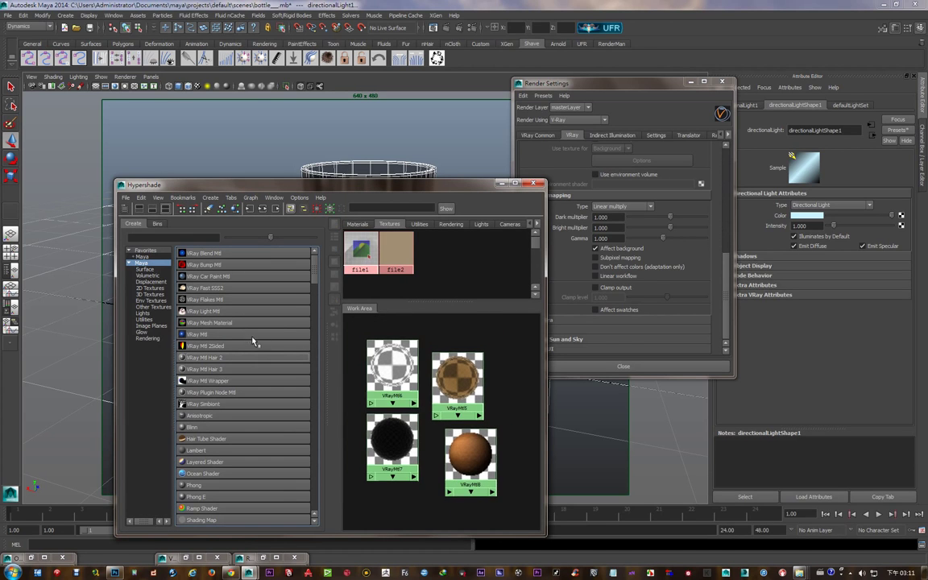
pyautogui.click(357, 223)
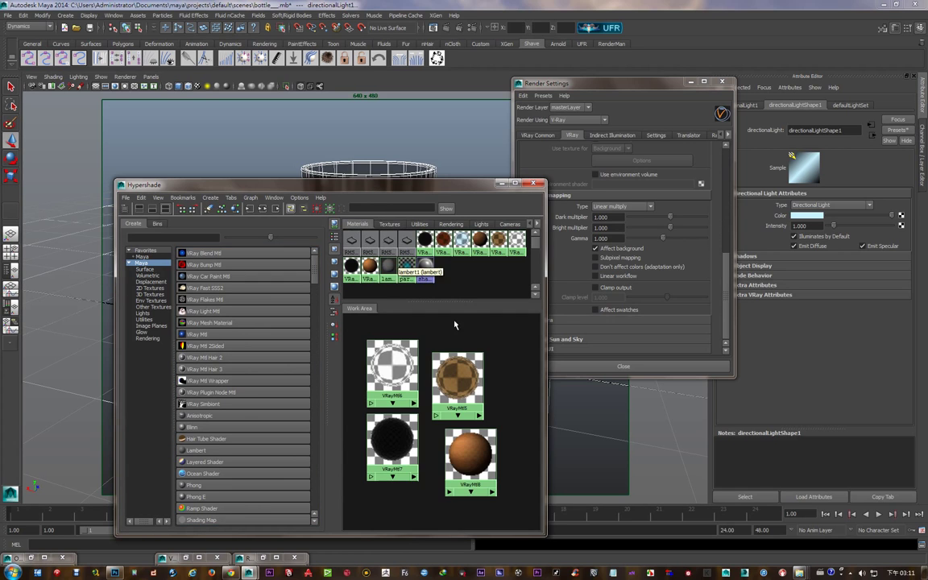
pyautogui.click(201, 334)
pyautogui.moveTo(443, 443); pyautogui.dragTo(522, 386)
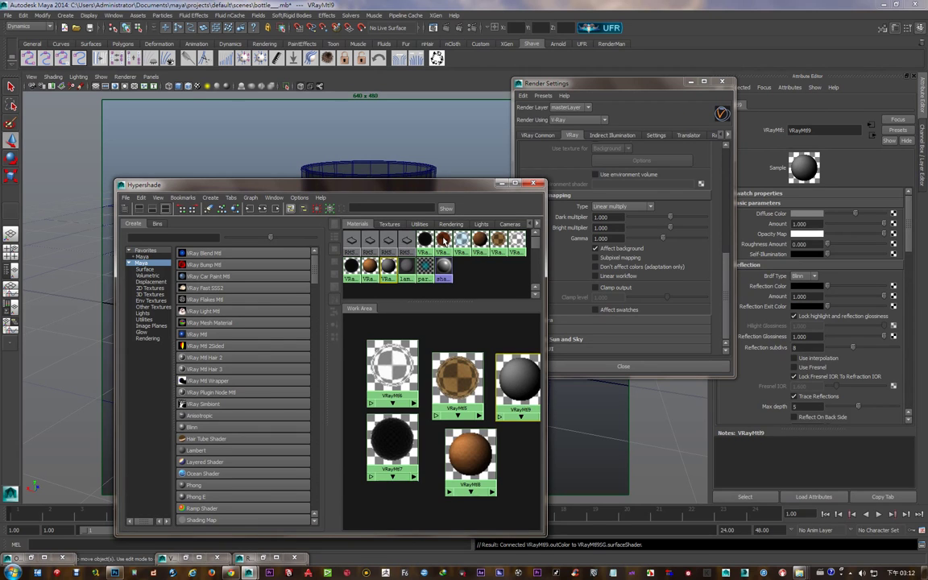
# - Assign VRayMtl9 to the cylinder, spheres and ground plane
pyautogui.moveTo(463, 191); pyautogui.dragTo(185, 299)
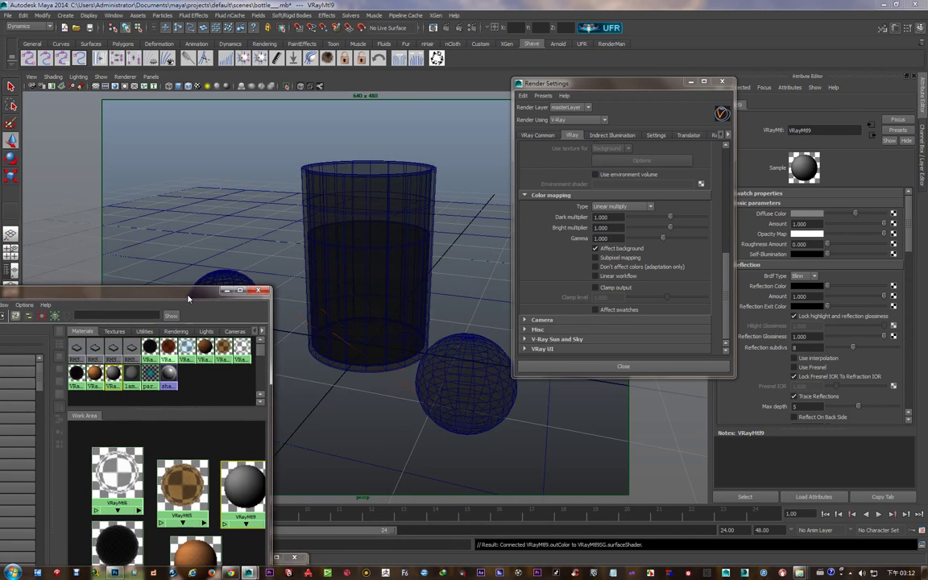
pyautogui.moveTo(191, 224); pyautogui.dragTo(520, 446)
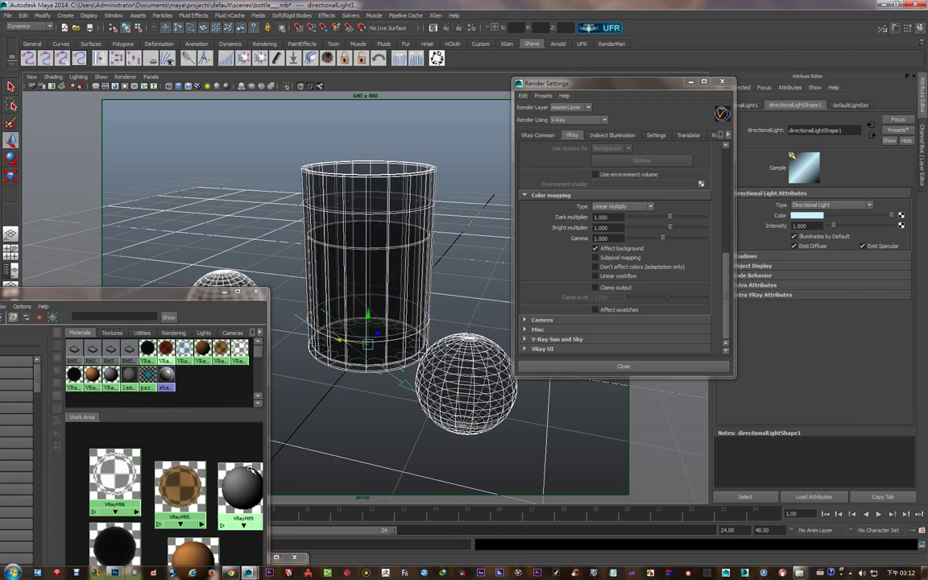
pyautogui.moveTo(242, 460); pyautogui.dragTo(244, 420, button='right')
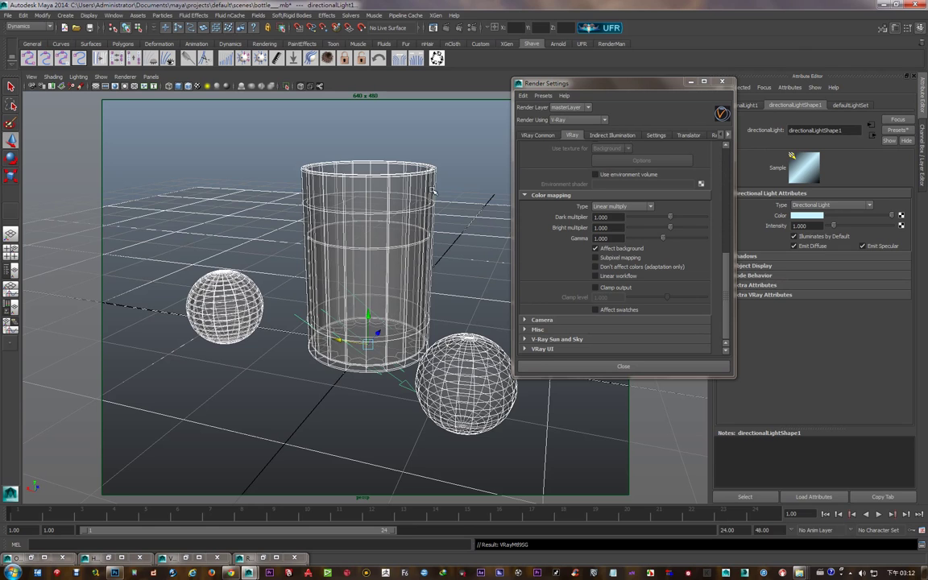
# - Render the current frame into Render View and move the window aside
pyautogui.click(448, 30)
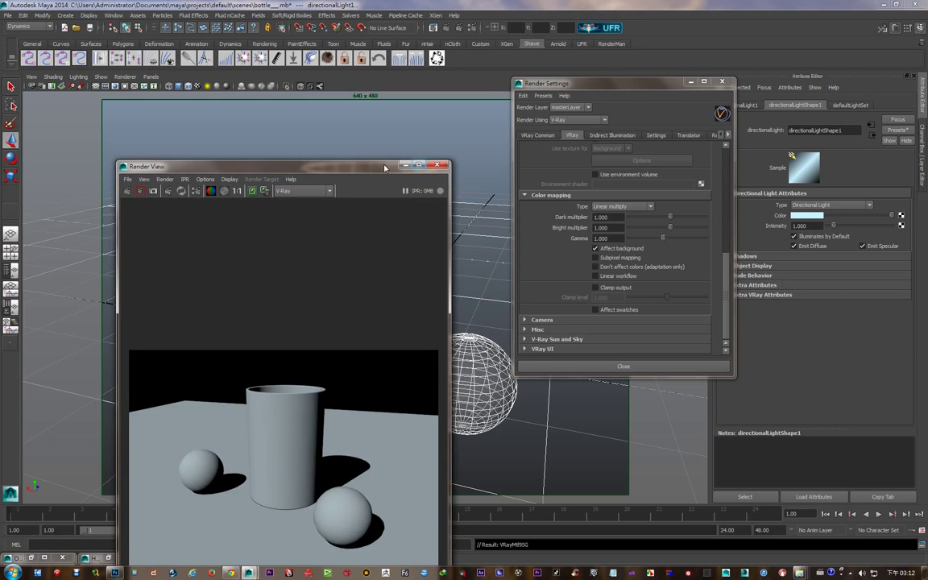
pyautogui.moveTo(380, 163); pyautogui.dragTo(422, 147)
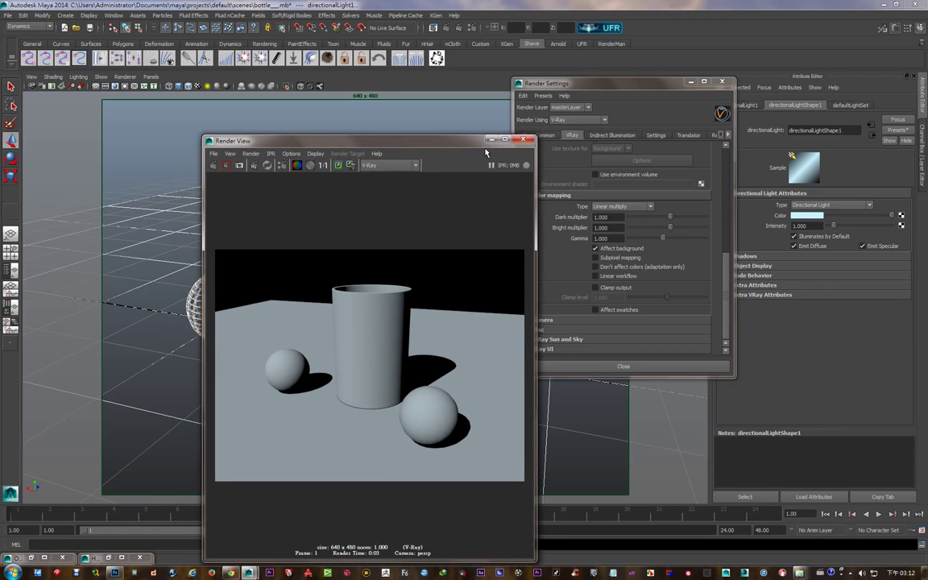
pyautogui.moveTo(441, 135); pyautogui.dragTo(430, 211)
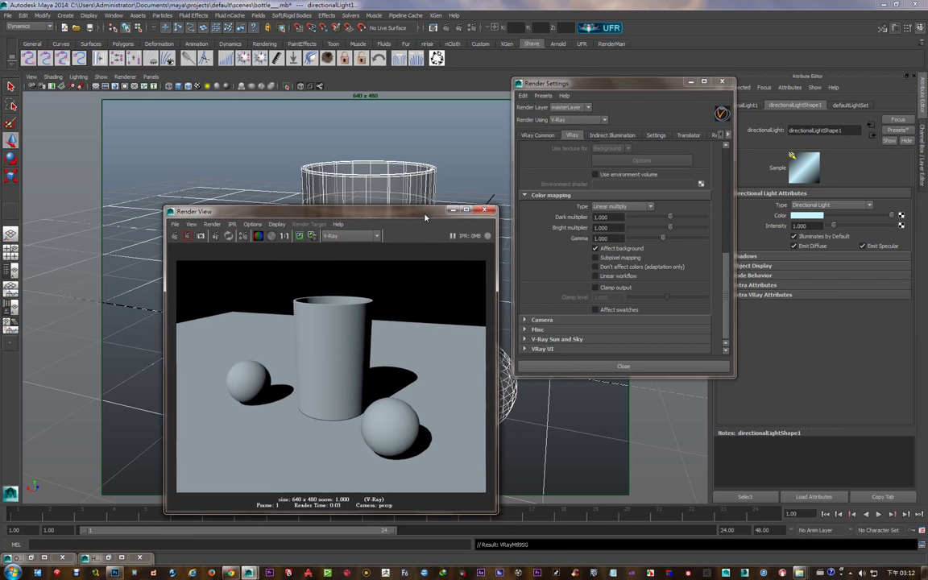
# - Enable Use V-Ray VFB in the VRay Common tab and render into the V-Ray frame buffer
pyautogui.click(538, 137)
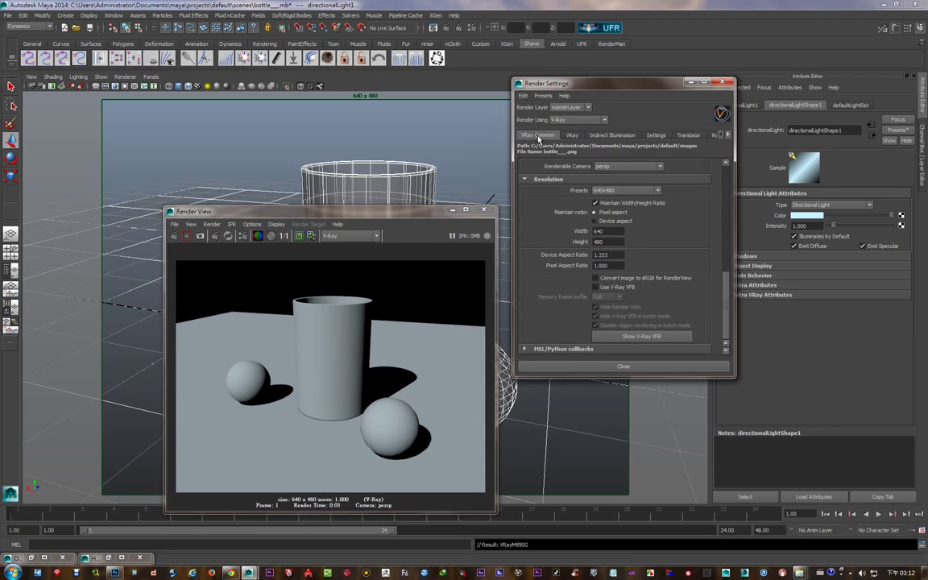
pyautogui.click(597, 287)
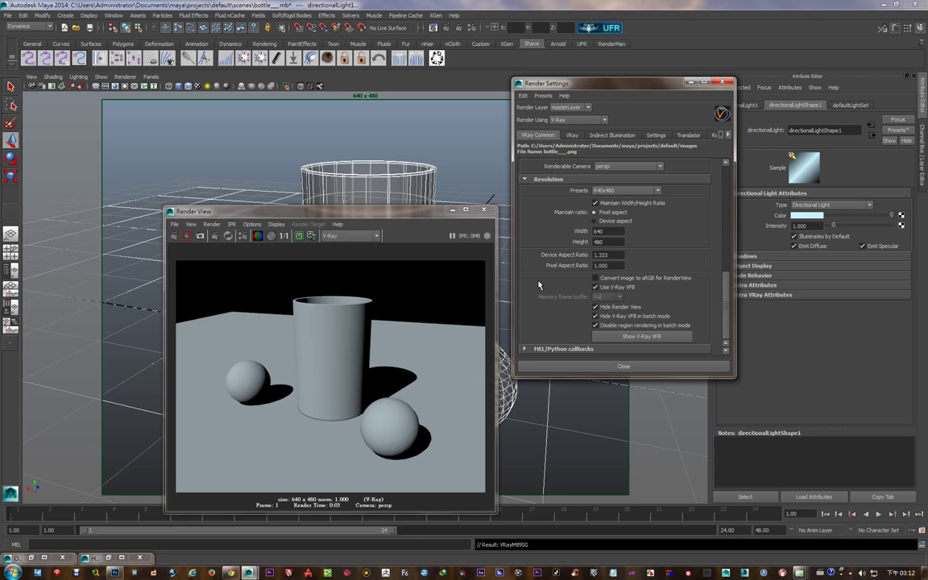
pyautogui.moveTo(437, 215); pyautogui.dragTo(596, 487)
pyautogui.click(432, 27)
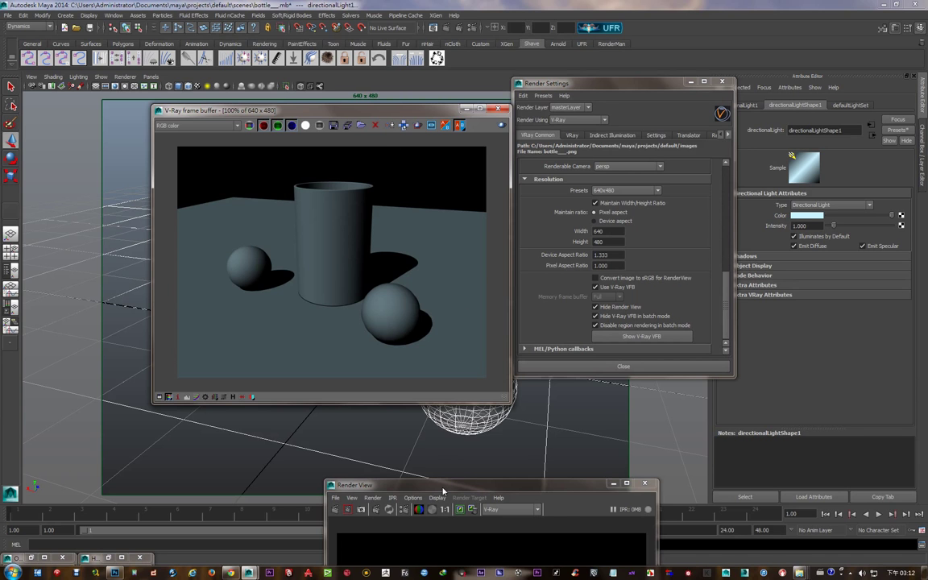
# - Place Render View beside the frame buffer and compare with sRGB preview, leaving sRGB off
pyautogui.moveTo(441, 486); pyautogui.dragTo(544, 112)
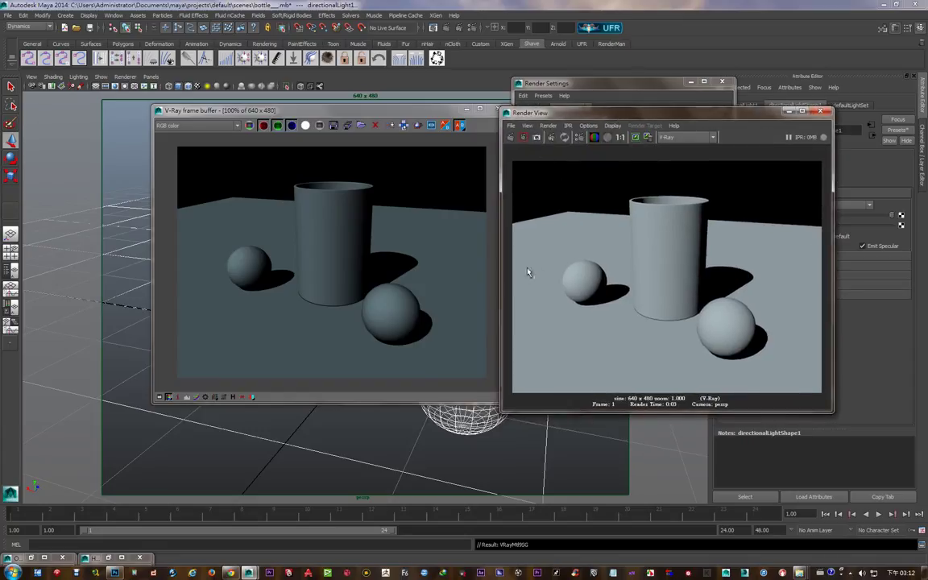
pyautogui.click(192, 363)
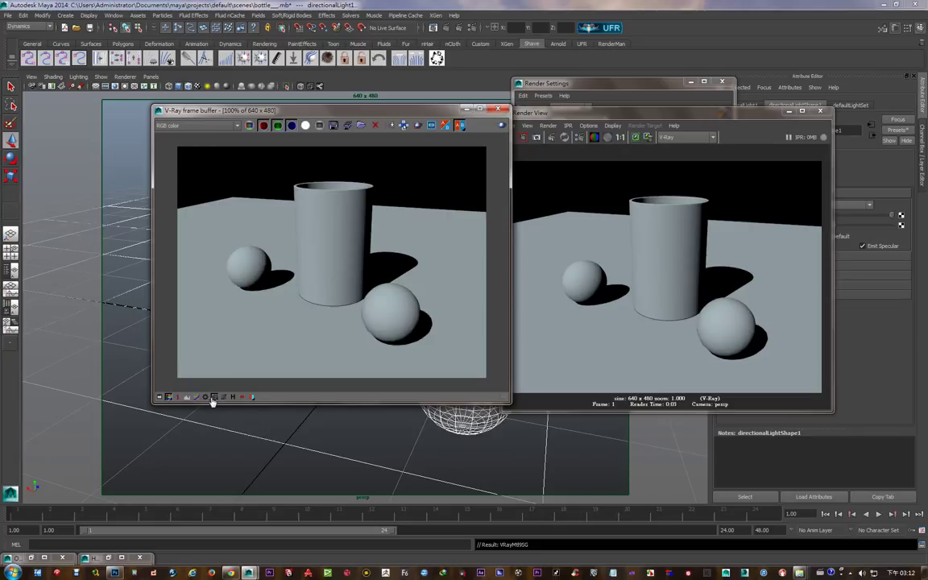
pyautogui.click(214, 398)
pyautogui.click(214, 398)
pyautogui.click(214, 398)
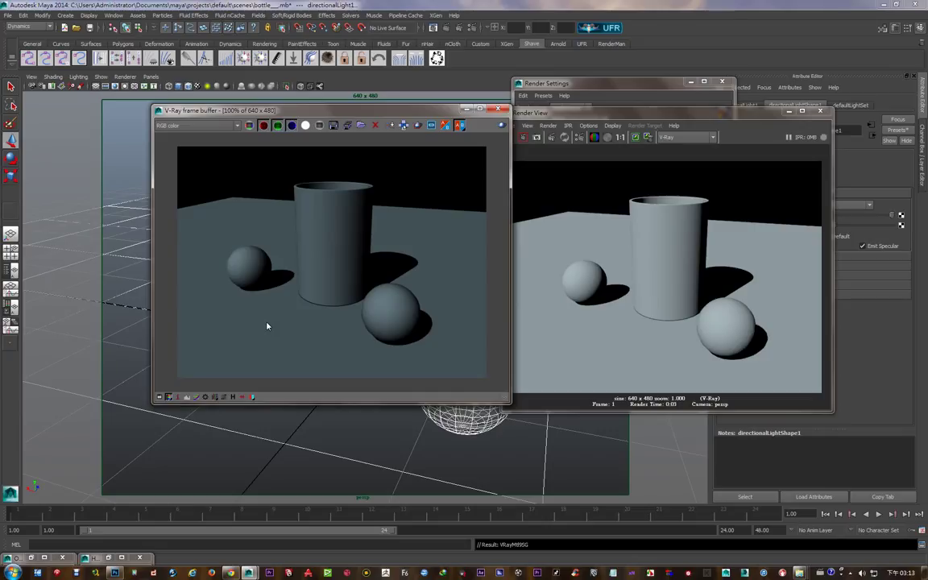
# - Set V-Ray color mapping to Exponential with gamma 2.2
pyautogui.click(543, 85)
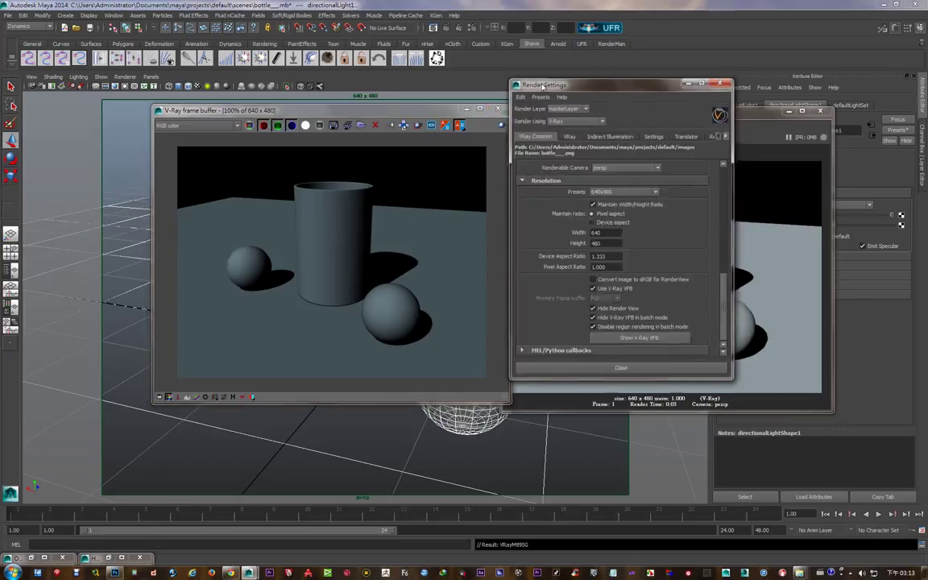
pyautogui.moveTo(544, 86); pyautogui.dragTo(510, 111)
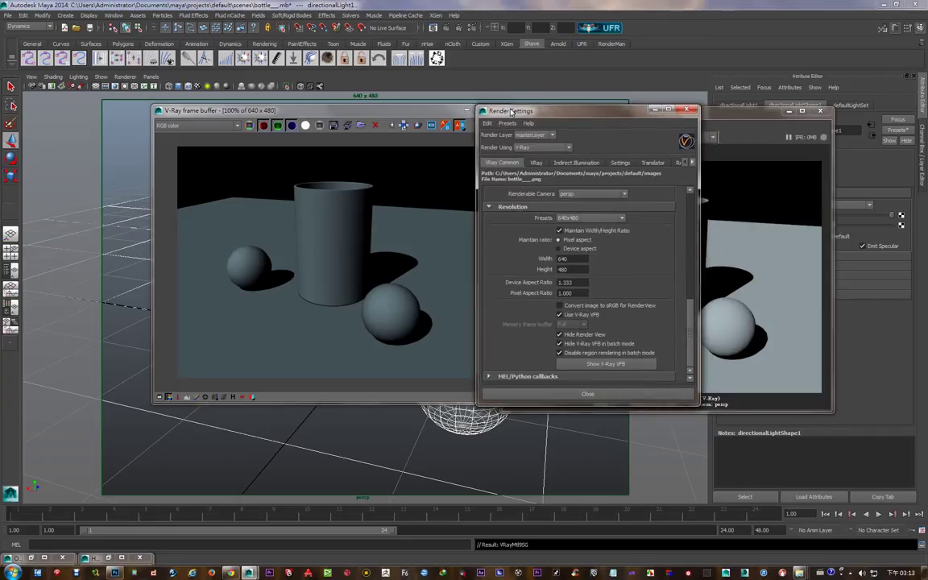
pyautogui.click(536, 163)
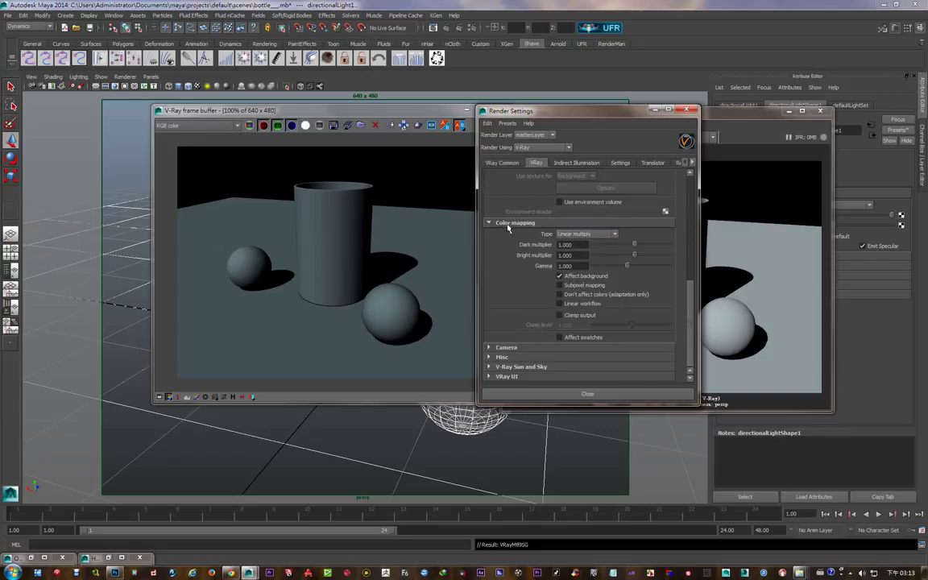
pyautogui.click(566, 234)
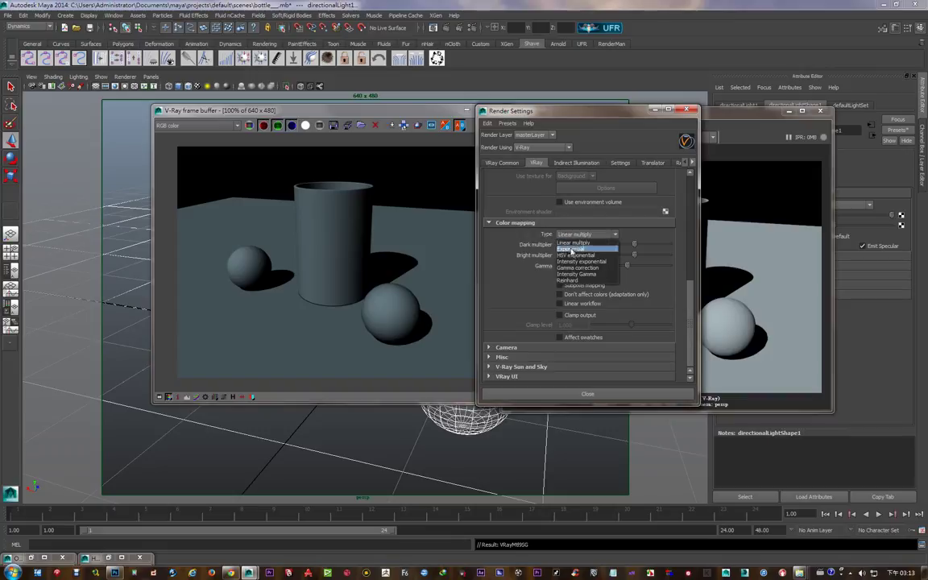
pyautogui.click(572, 251)
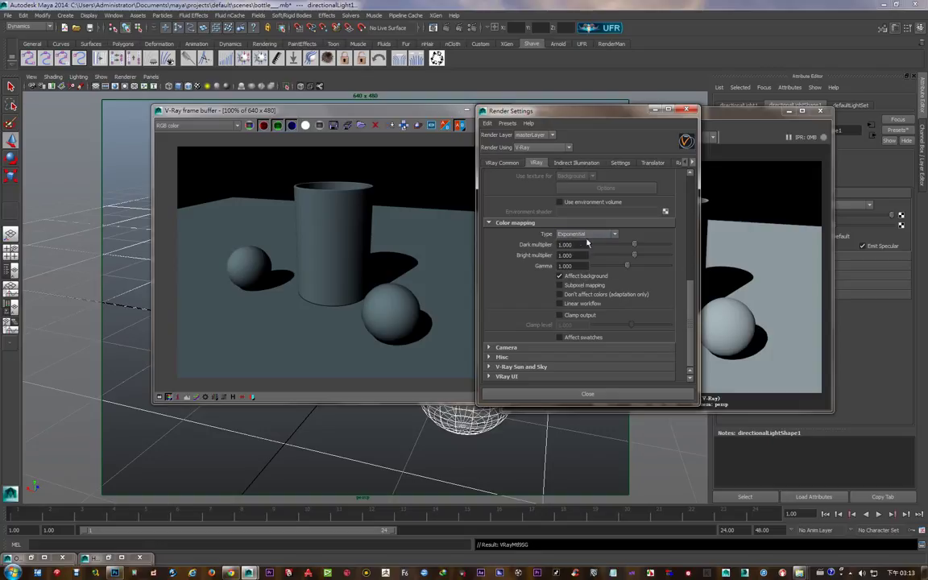
pyautogui.doubleClick(566, 265)
pyautogui.write('2.')
# - Enable Subpixel mapping and Linear workflow, then re-render from the frame buffer
pyautogui.click(559, 284)
pyautogui.click(559, 303)
pyautogui.moveTo(364, 106); pyautogui.dragTo(342, 106)
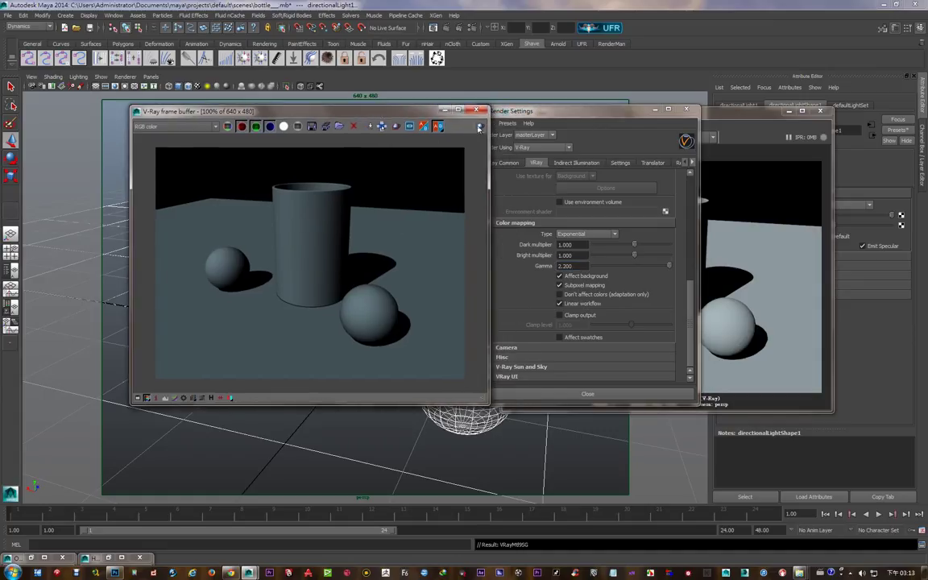
pyautogui.click(479, 128)
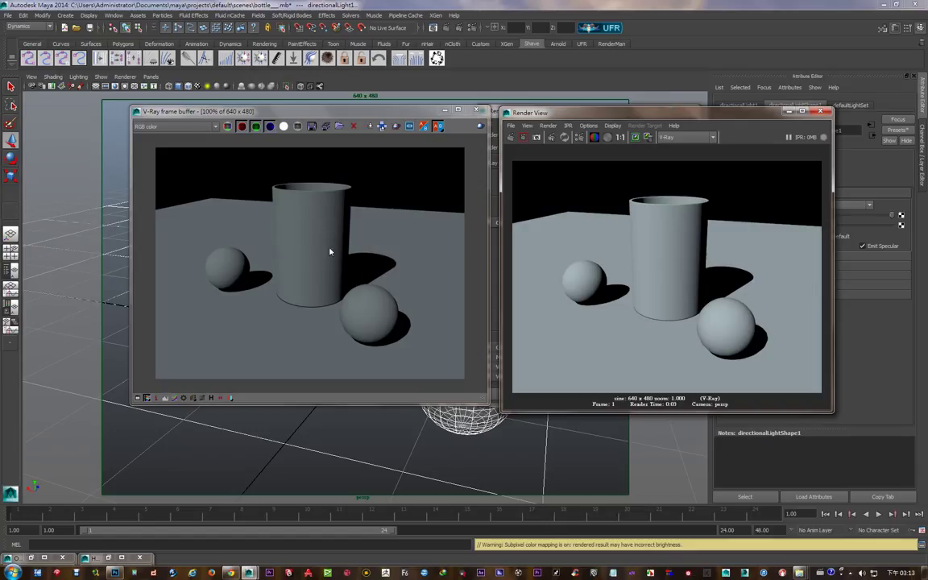
# - Test-render with Linear workflow turned off and adjust the frame buffer display
pyautogui.moveTo(515, 111); pyautogui.dragTo(548, 92)
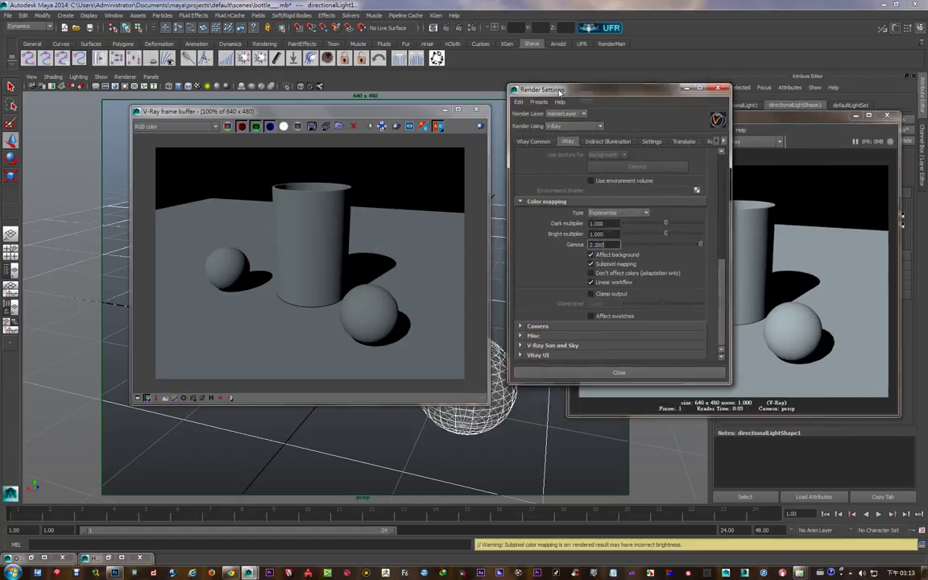
pyautogui.click(590, 282)
pyautogui.click(480, 126)
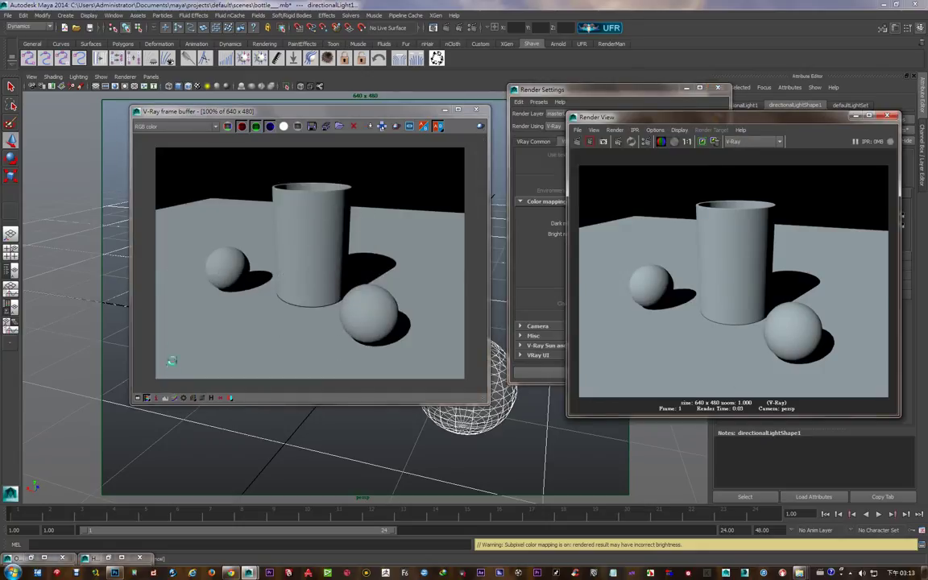
pyautogui.click(193, 399)
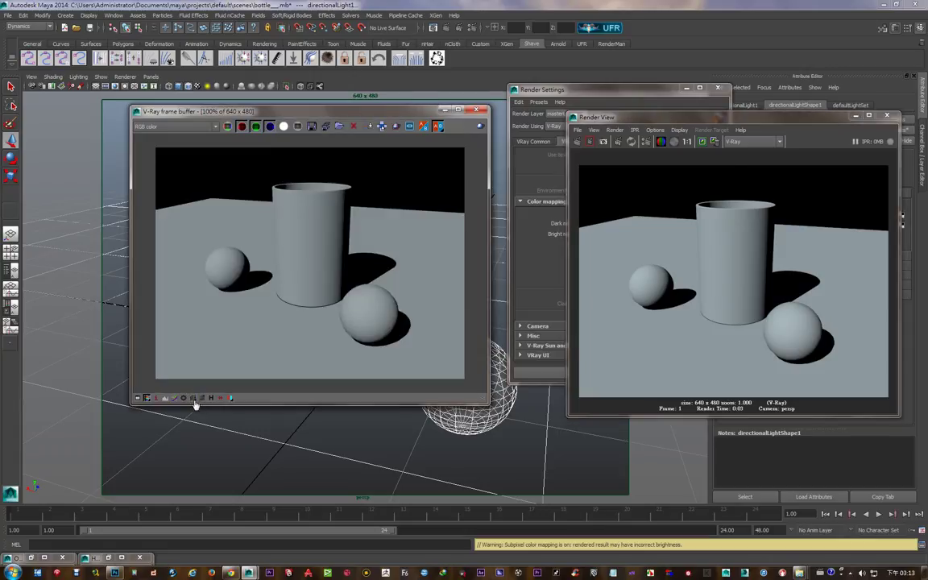
# - Turn Linear workflow back on and re-render the scene
pyautogui.click(568, 89)
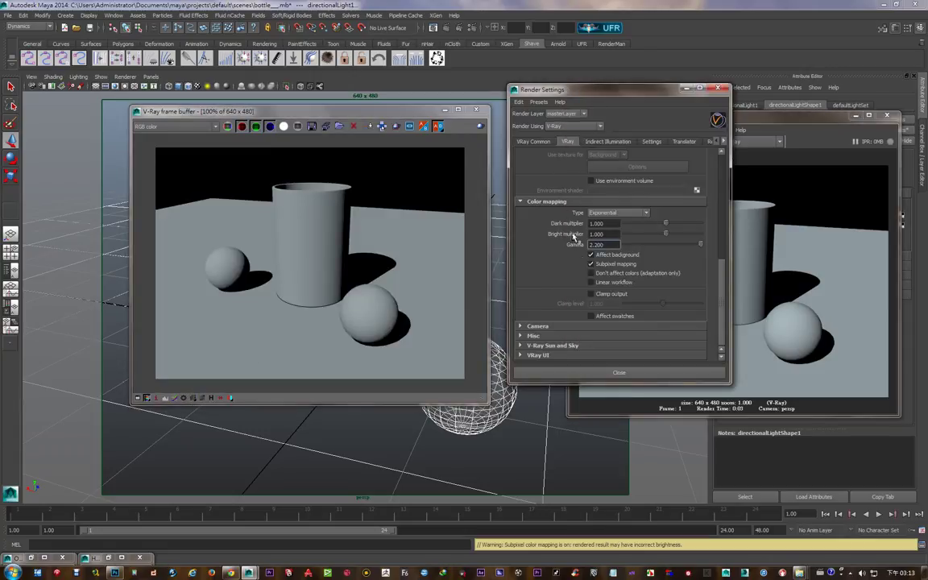
pyautogui.click(590, 282)
pyautogui.click(479, 126)
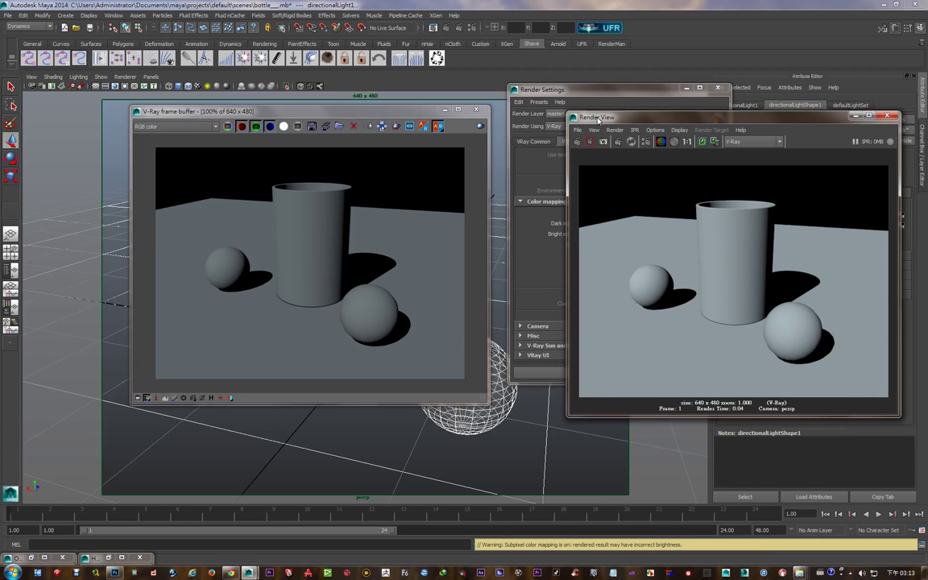
pyautogui.moveTo(612, 116); pyautogui.dragTo(380, 384)
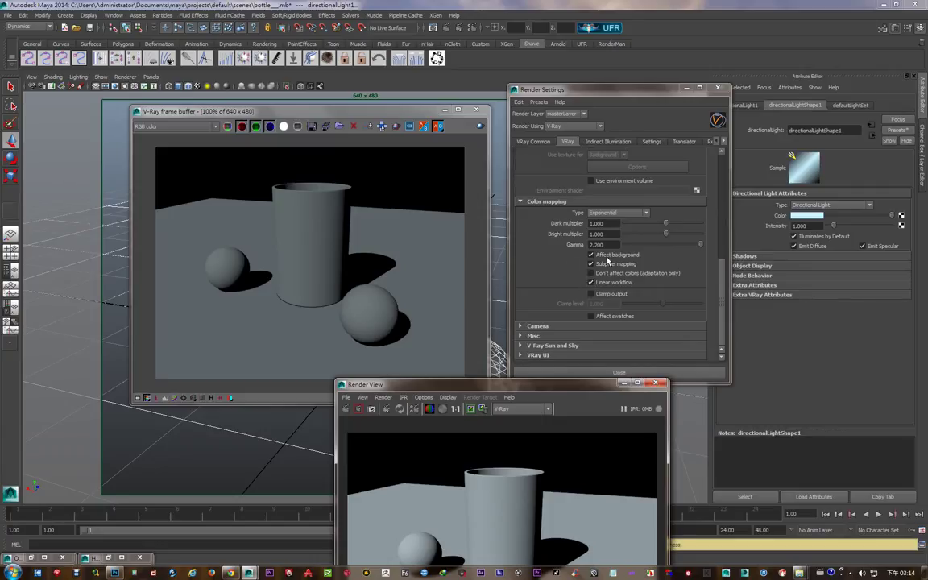
# - Keep Linear workflow enabled and tick Override Environment in the VRay tab
pyautogui.click(590, 282)
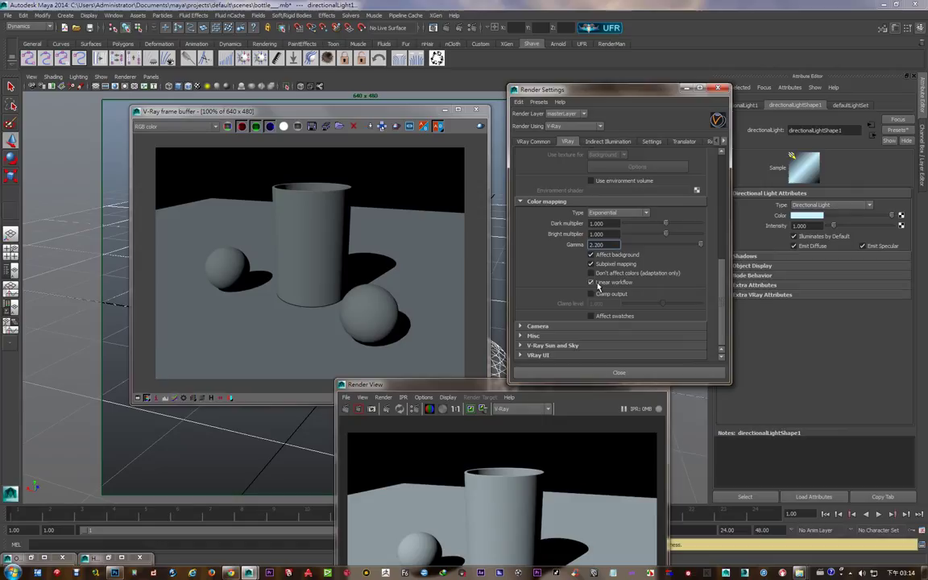
pyautogui.click(397, 113)
pyautogui.moveTo(397, 113); pyautogui.dragTo(373, 93)
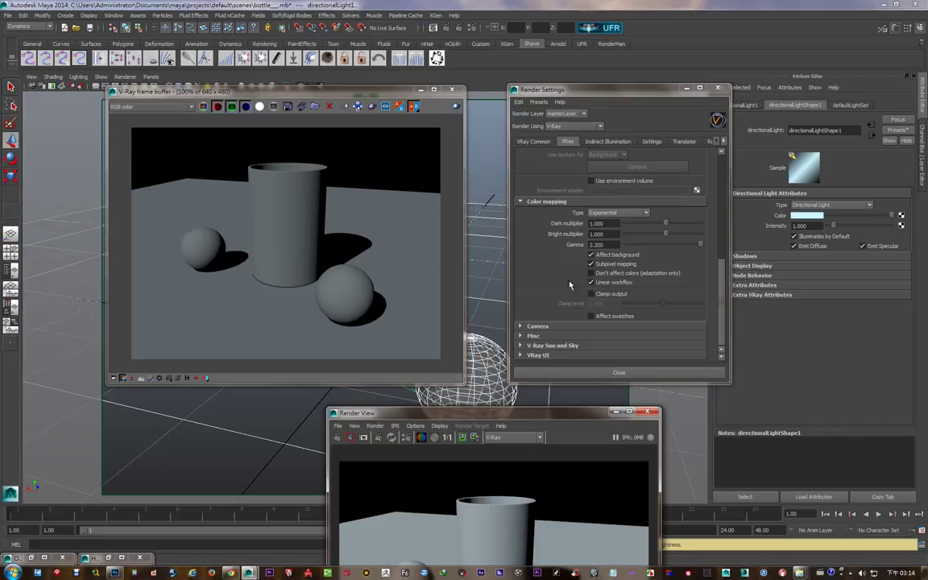
pyautogui.scroll(5, 564, 290)
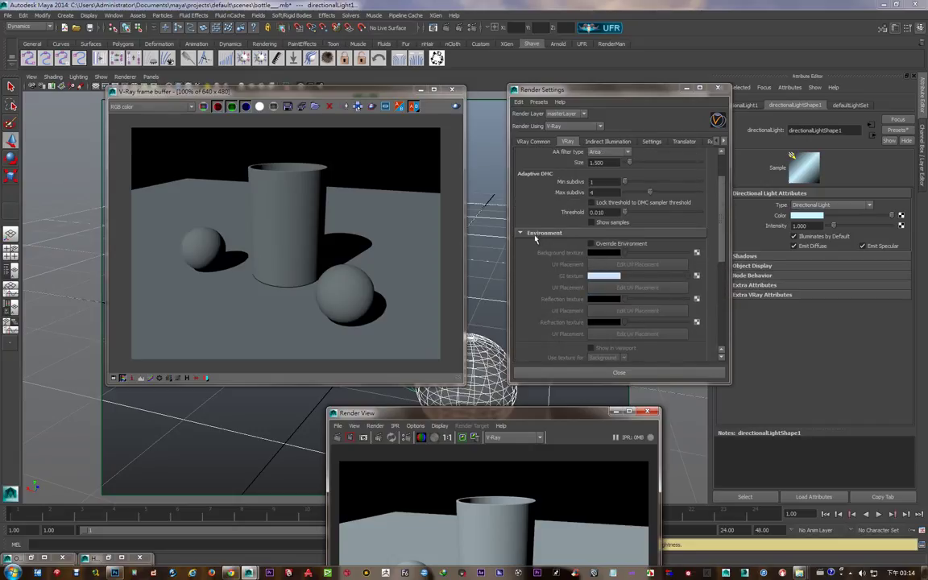
pyautogui.click(591, 243)
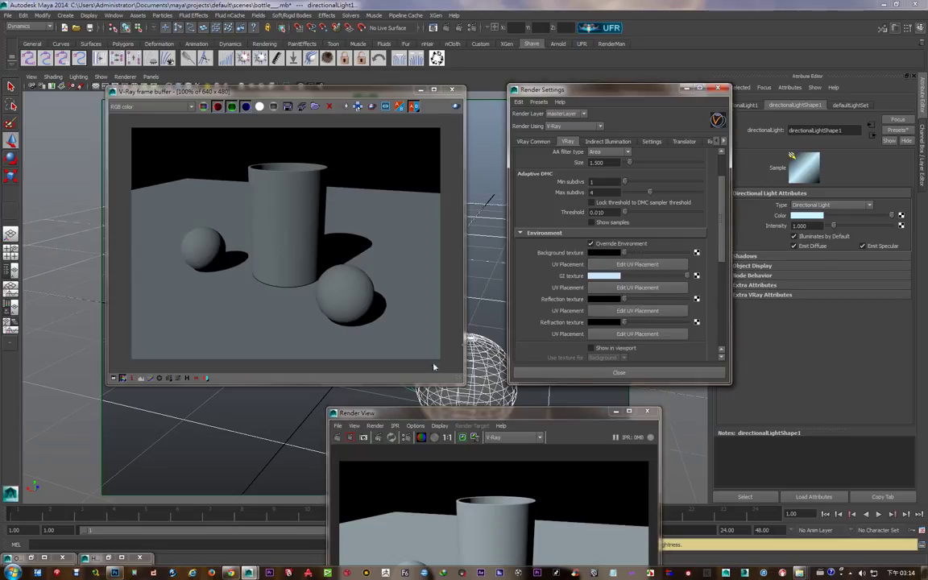
# - Connect the file2 HDR texture to the V-Ray environment GI texture slot
pyautogui.click(90, 557)
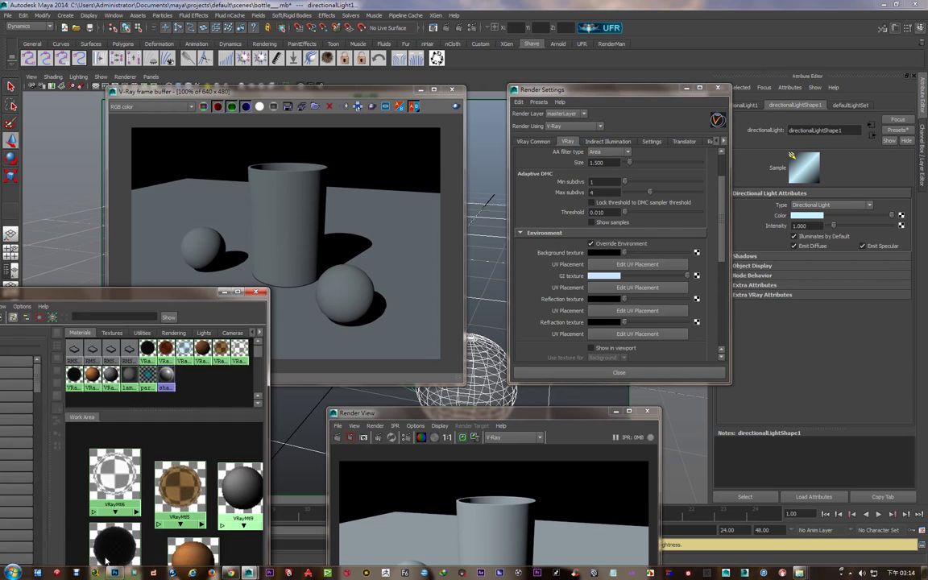
pyautogui.click(112, 333)
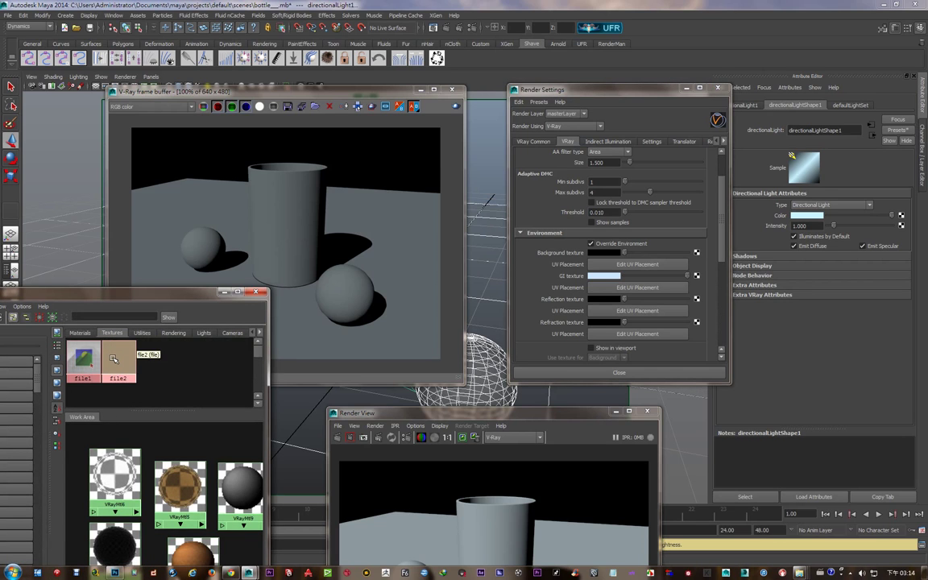
pyautogui.click(114, 359)
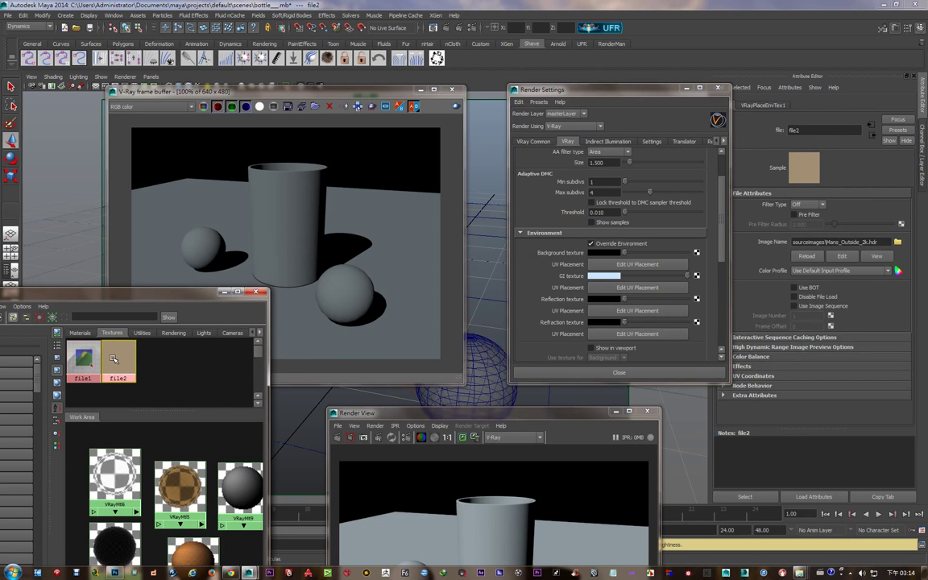
pyautogui.moveTo(118, 366); pyautogui.dragTo(556, 255, button='middle')
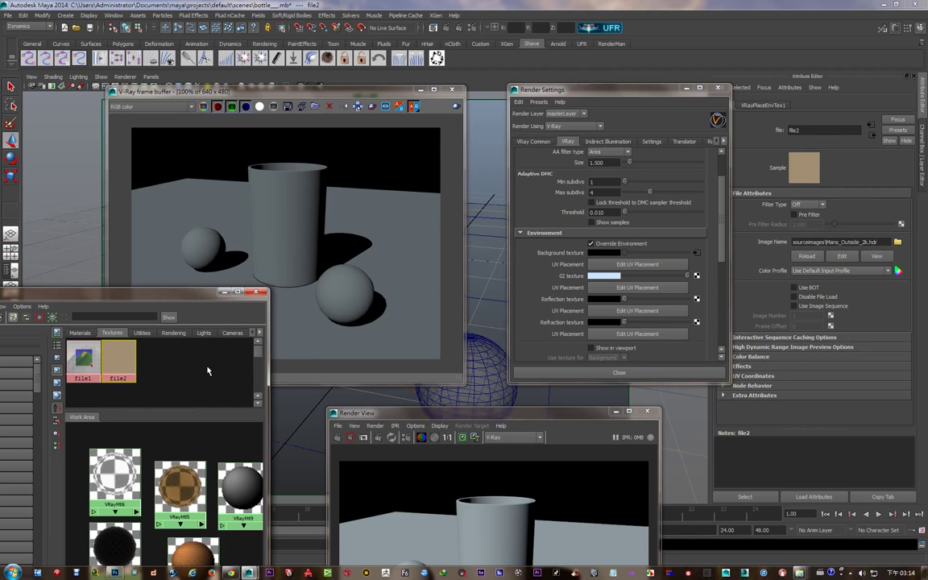
pyautogui.moveTo(460, 285); pyautogui.dragTo(564, 276, button='middle')
# - Connect file2 to the reflection and refraction environment texture slots as well
pyautogui.moveTo(129, 366); pyautogui.dragTo(545, 306, button='middle')
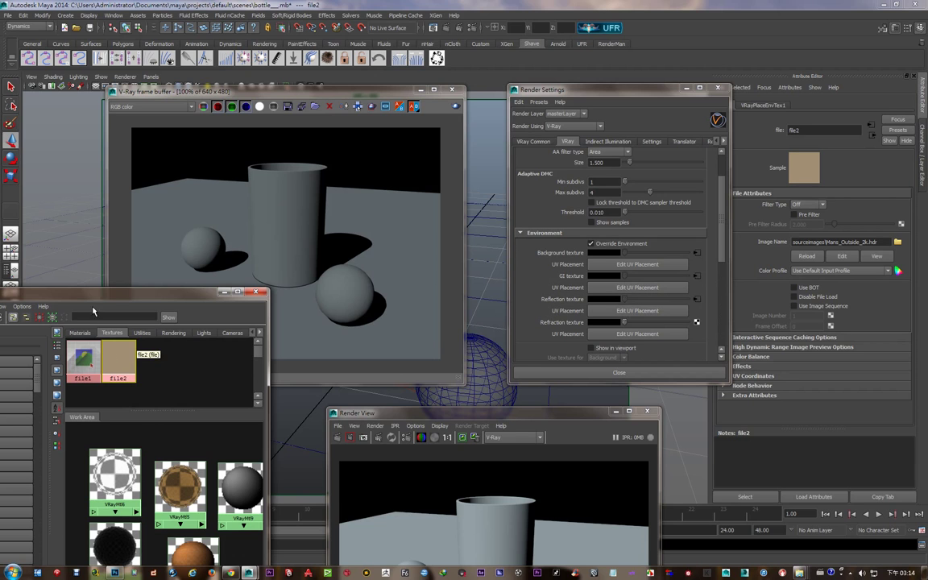
pyautogui.moveTo(115, 292); pyautogui.dragTo(305, 215)
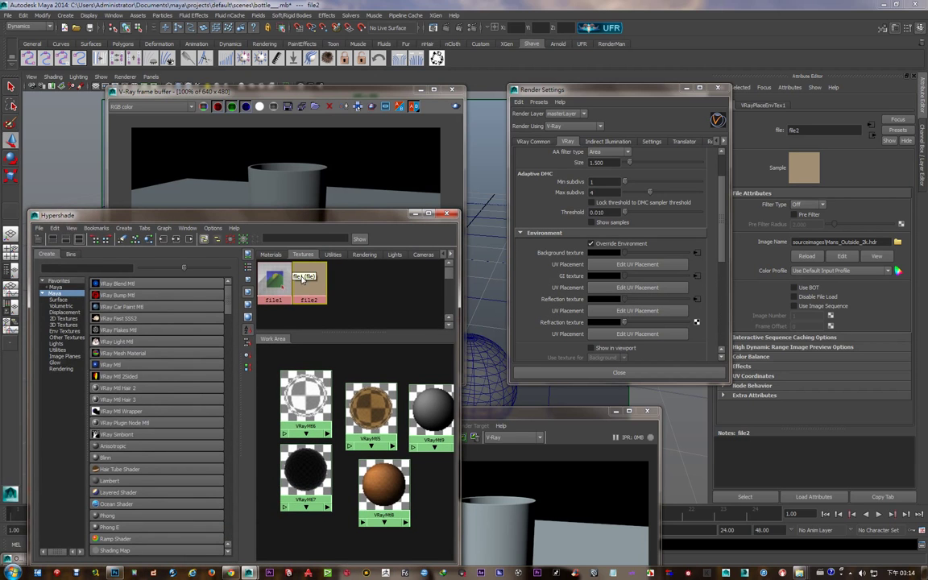
pyautogui.moveTo(350, 332); pyautogui.dragTo(568, 326, button='middle')
pyautogui.moveTo(351, 219); pyautogui.dragTo(351, 411)
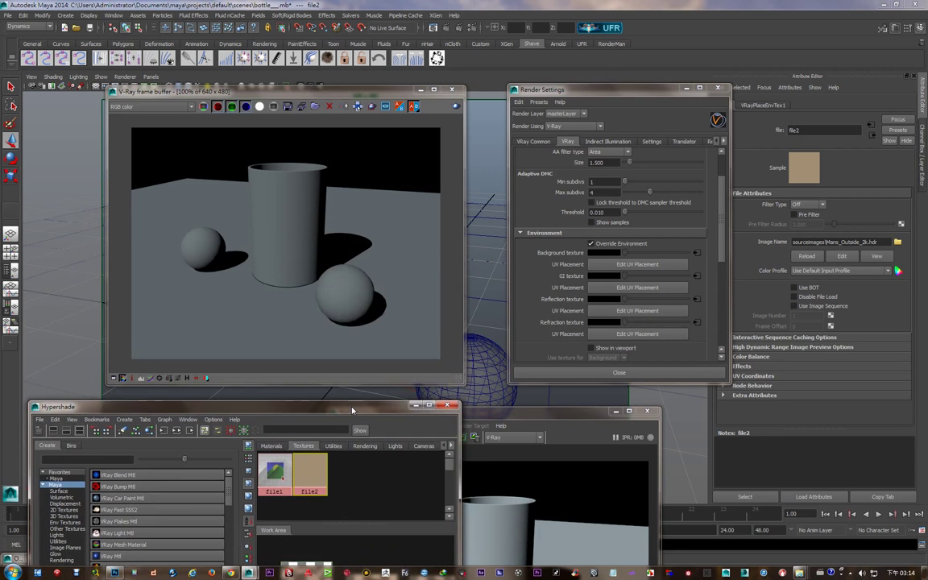
pyautogui.click(876, 256)
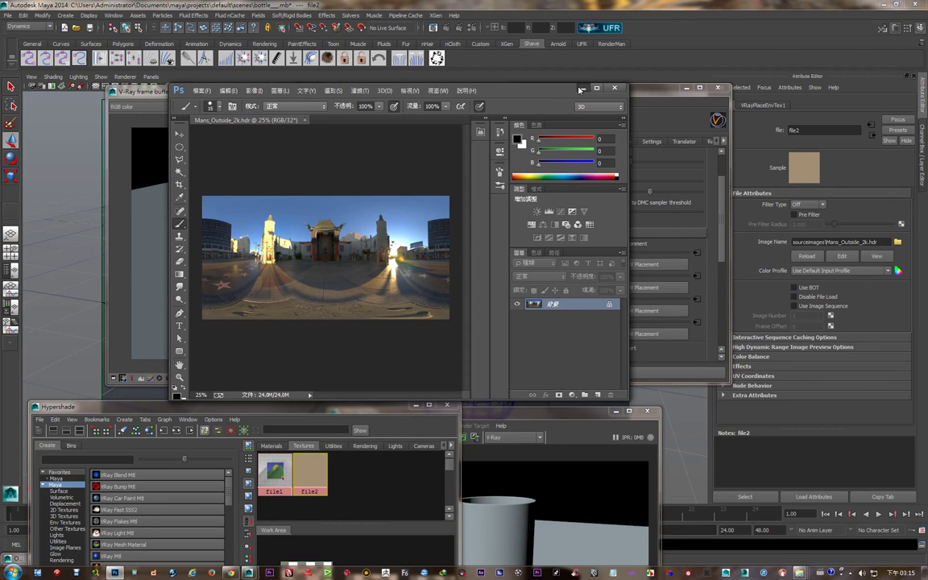
pyautogui.click(525, 79)
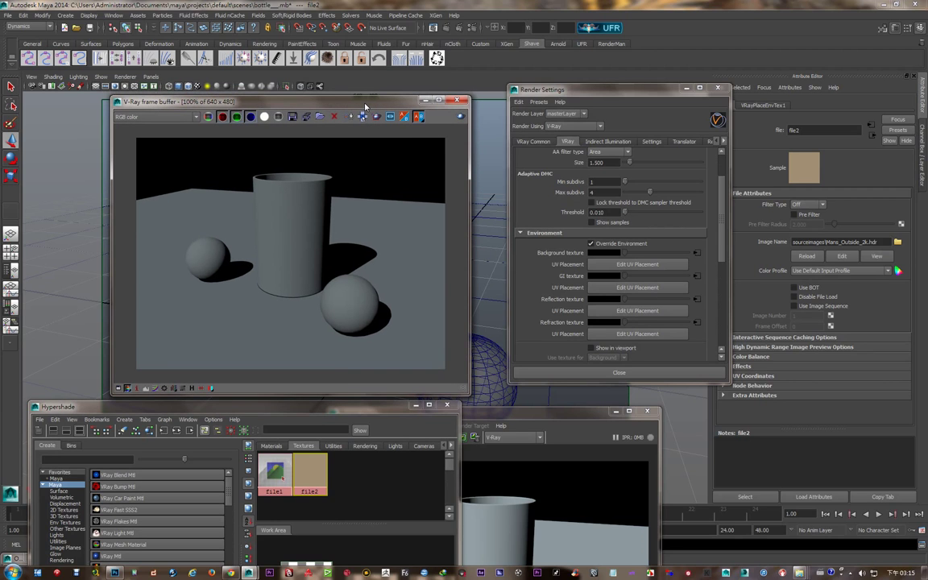
# - Render the scene with the HDR street environment and show the Indirect Illumination settings
pyautogui.click(461, 117)
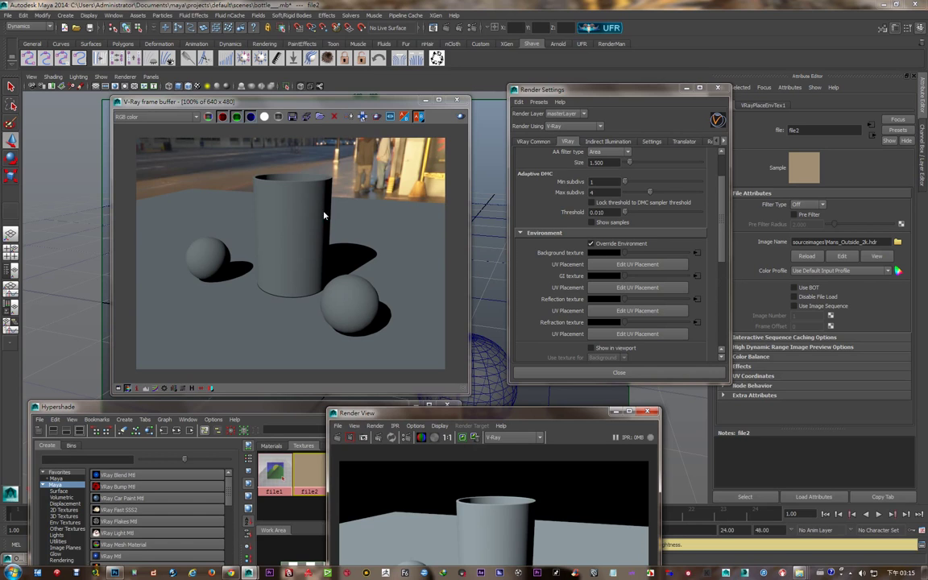
pyautogui.click(607, 141)
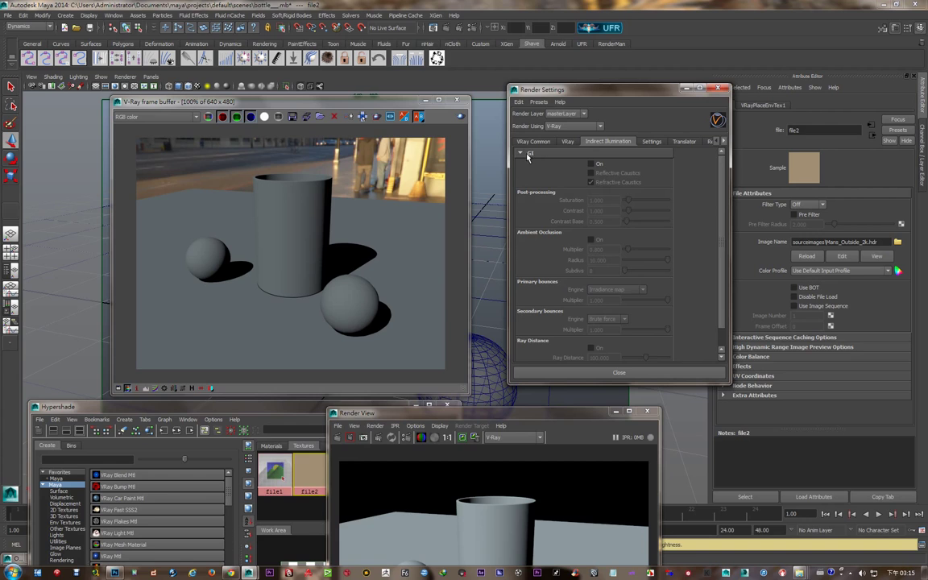
# - Enable GI with Brute force primary and Light cache secondary bounces, then clear the frame buffer
pyautogui.click(591, 165)
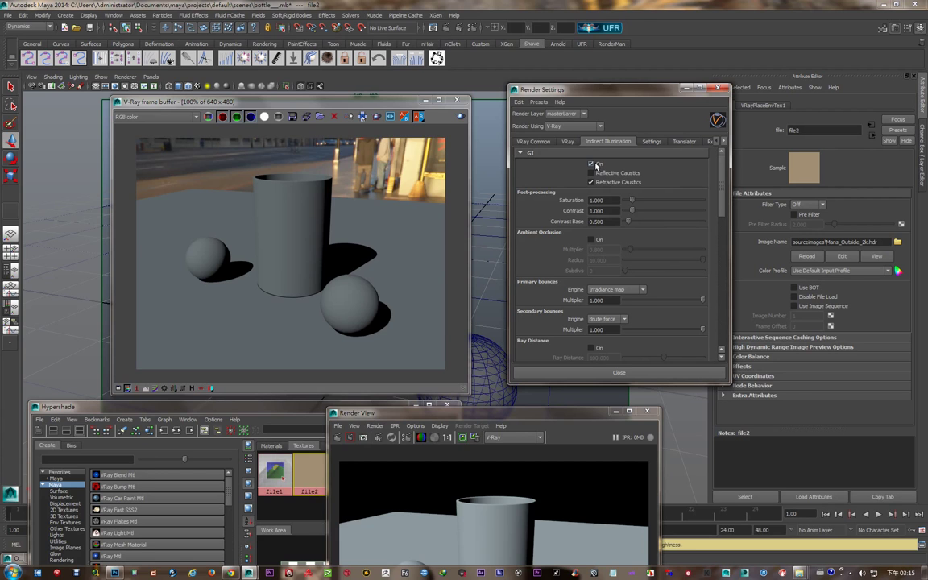
pyautogui.scroll(-2, 600, 237)
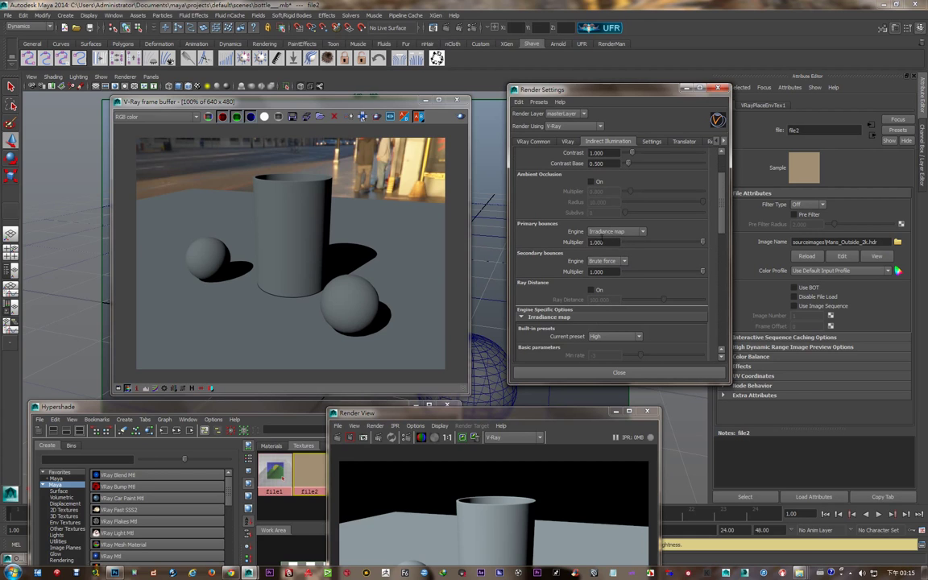
pyautogui.click(595, 234)
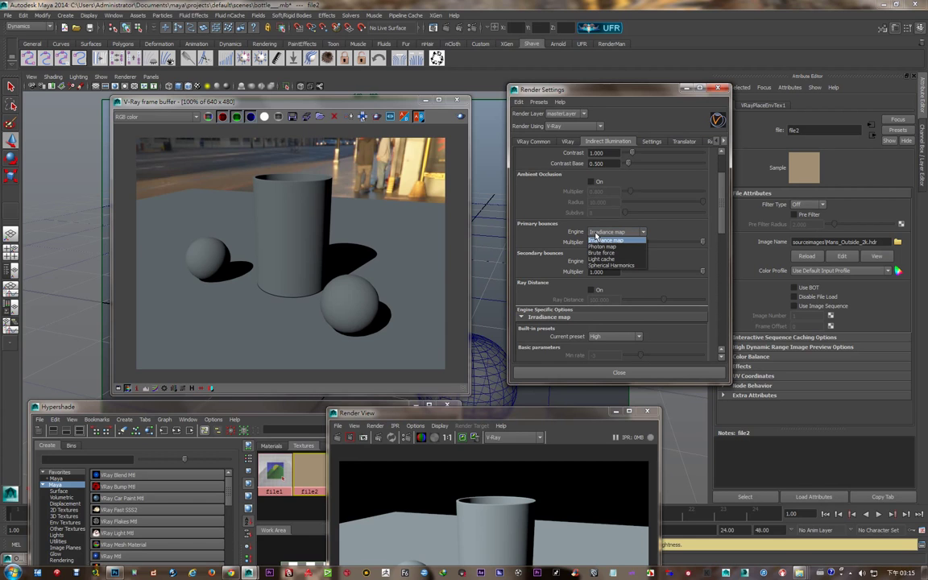
pyautogui.click(606, 255)
pyautogui.click(608, 265)
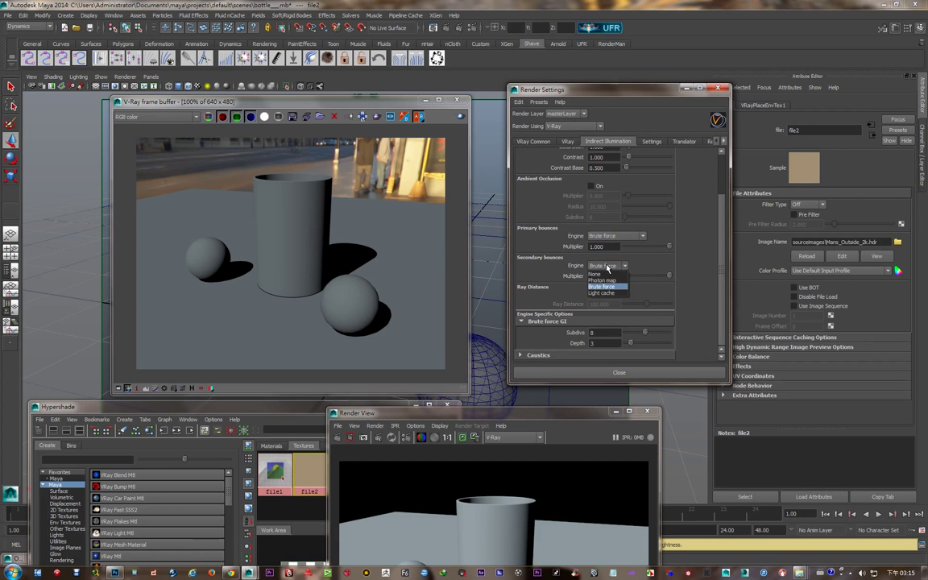
pyautogui.scroll(-3, 612, 274)
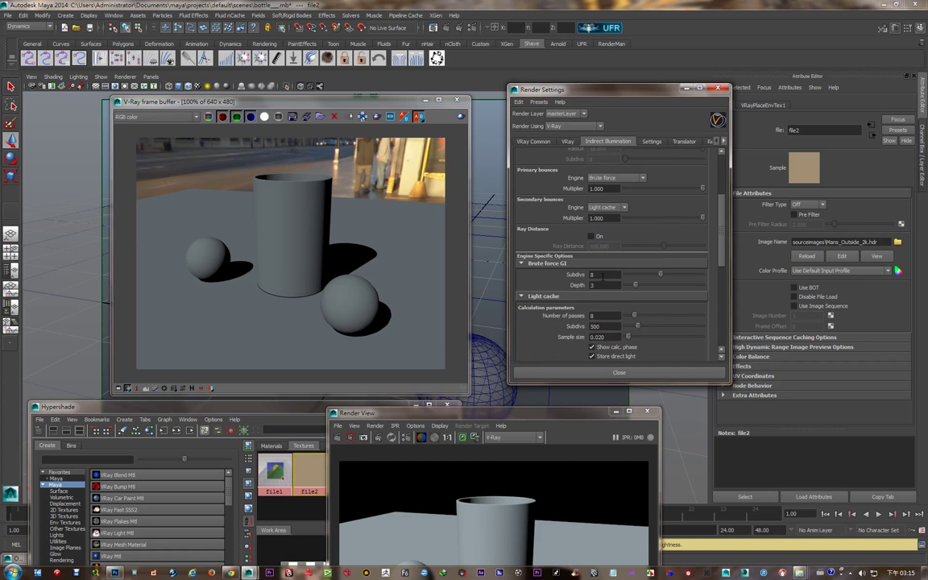
pyautogui.click(603, 275)
pyautogui.scroll(-10, 602, 275)
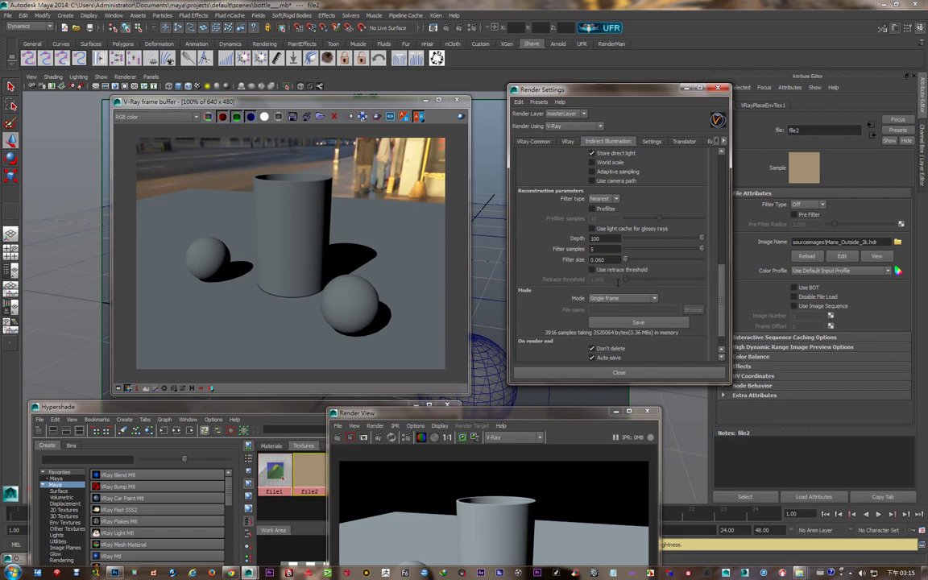
pyautogui.scroll(5, 618, 281)
pyautogui.click(460, 117)
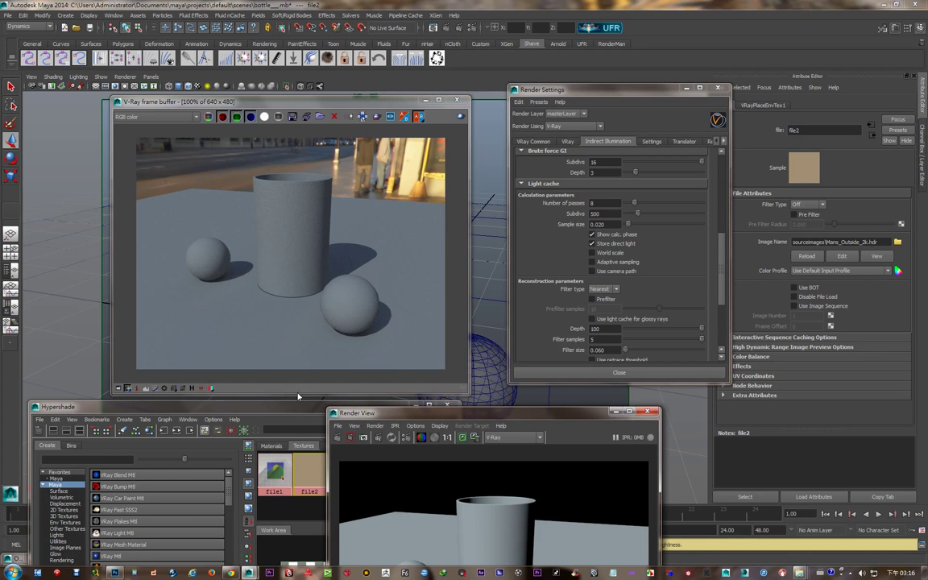
# - Hide directionalLight1 and re-render so only the HDR environment lights the scene
pyautogui.moveTo(288, 412); pyautogui.dragTo(406, 392)
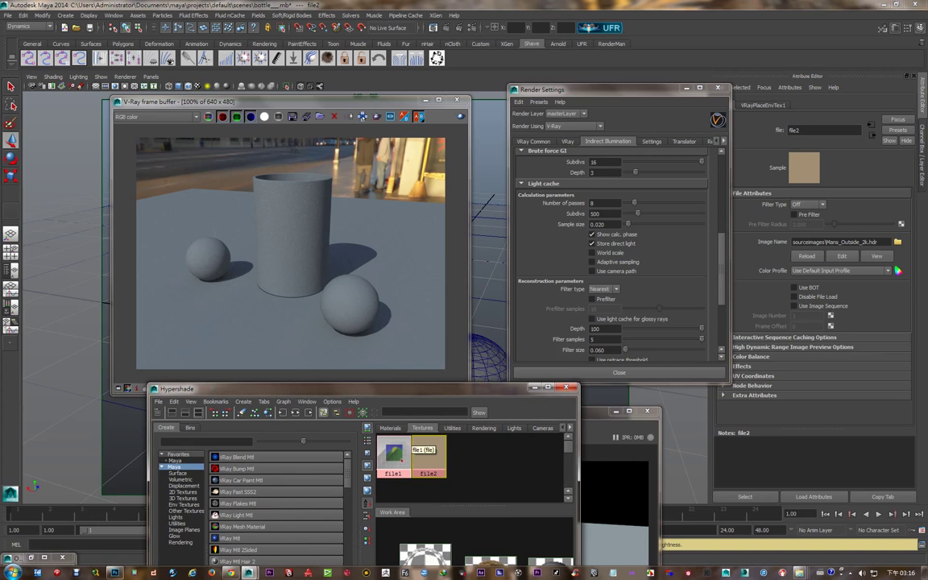
pyautogui.click(31, 558)
pyautogui.click(84, 413)
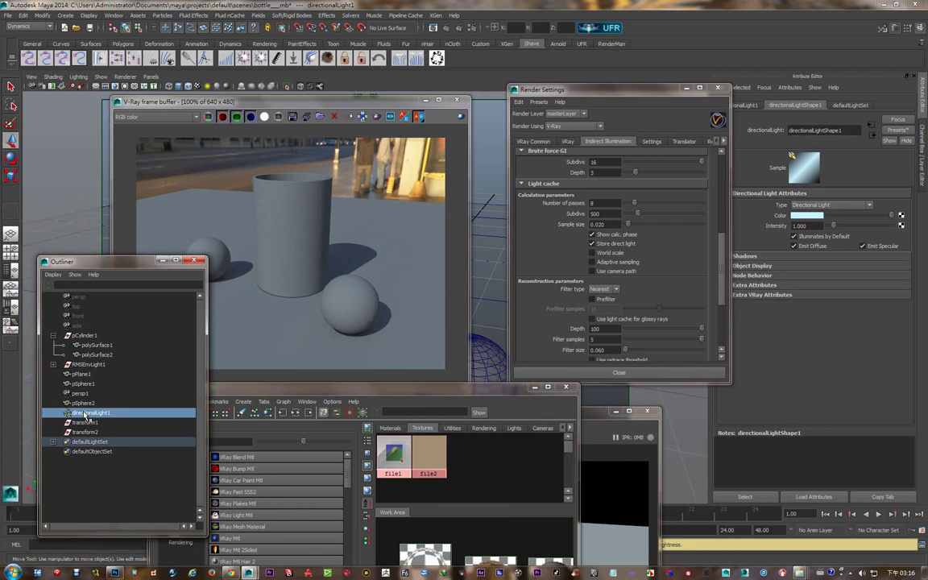
pyautogui.press('Delete')
pyautogui.click(324, 100)
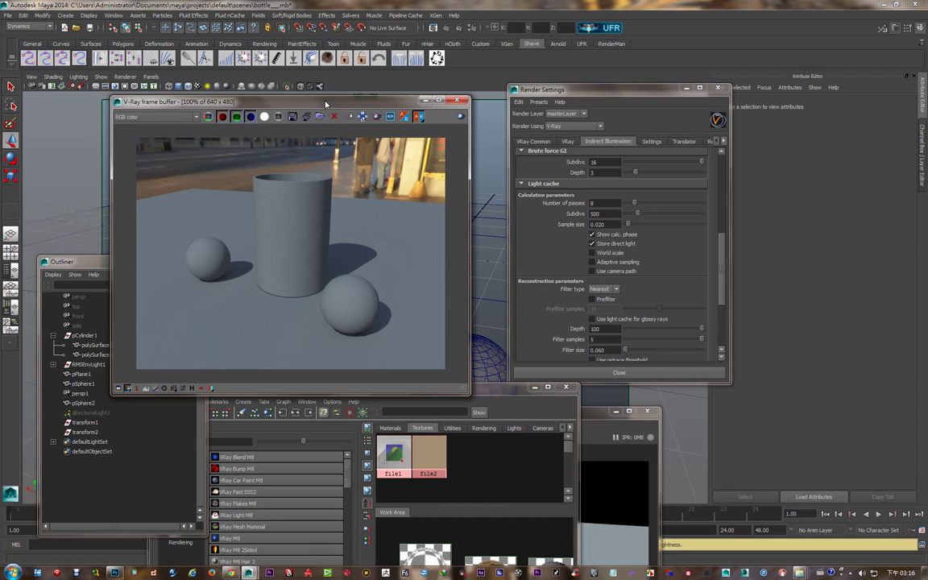
pyautogui.click(418, 116)
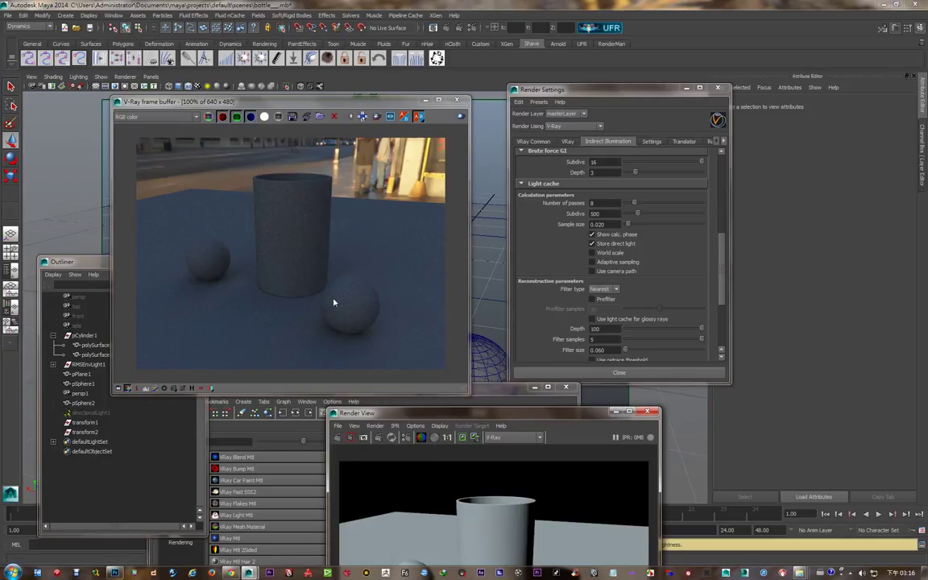
# - Reselect directionalLight1, then the persp1 camera, and minimize the Outliner
pyautogui.click(99, 413)
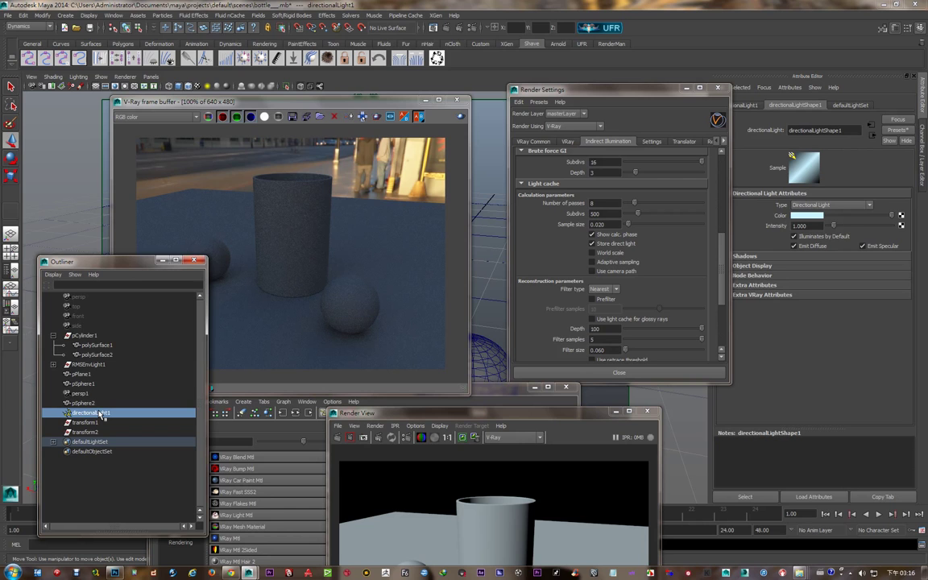
pyautogui.click(80, 394)
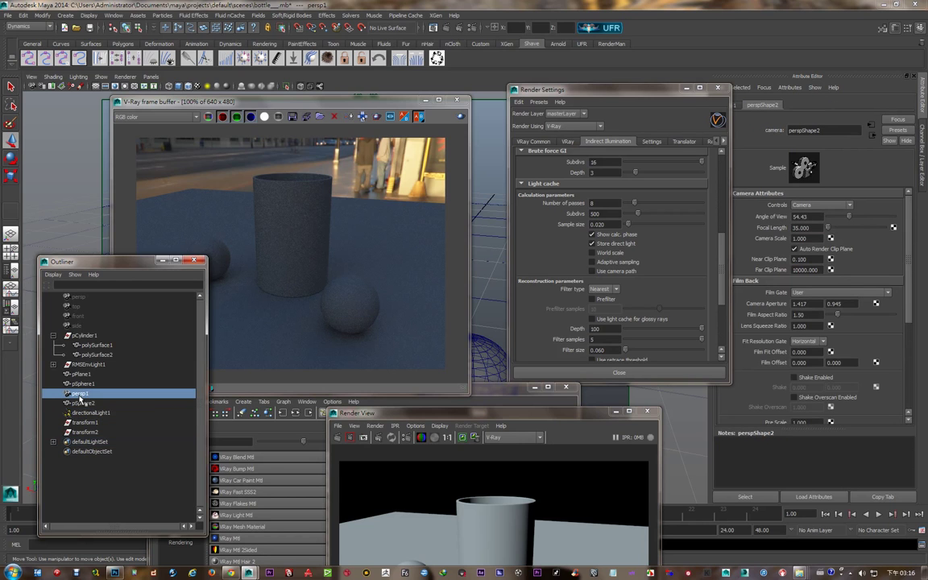
pyautogui.click(162, 261)
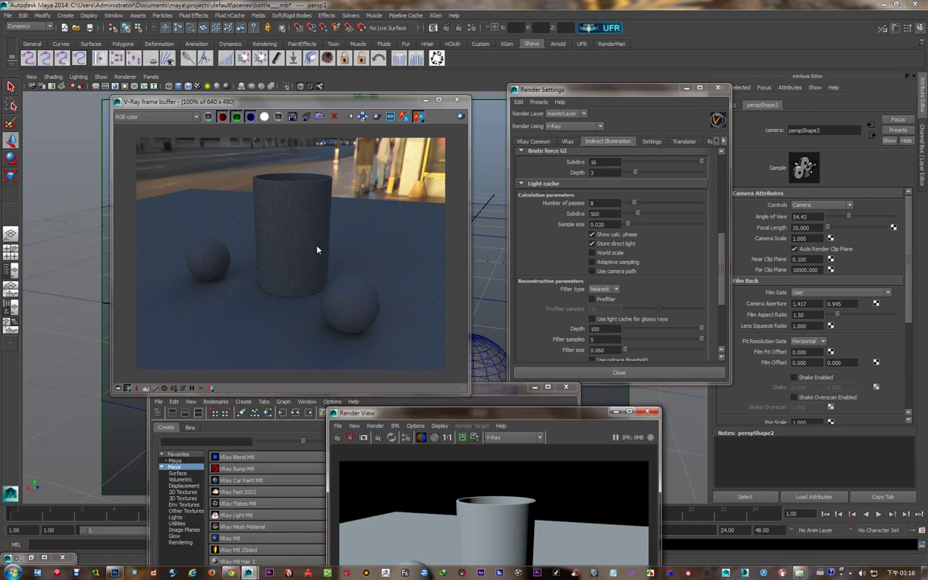
pyautogui.scroll(3, 612, 250)
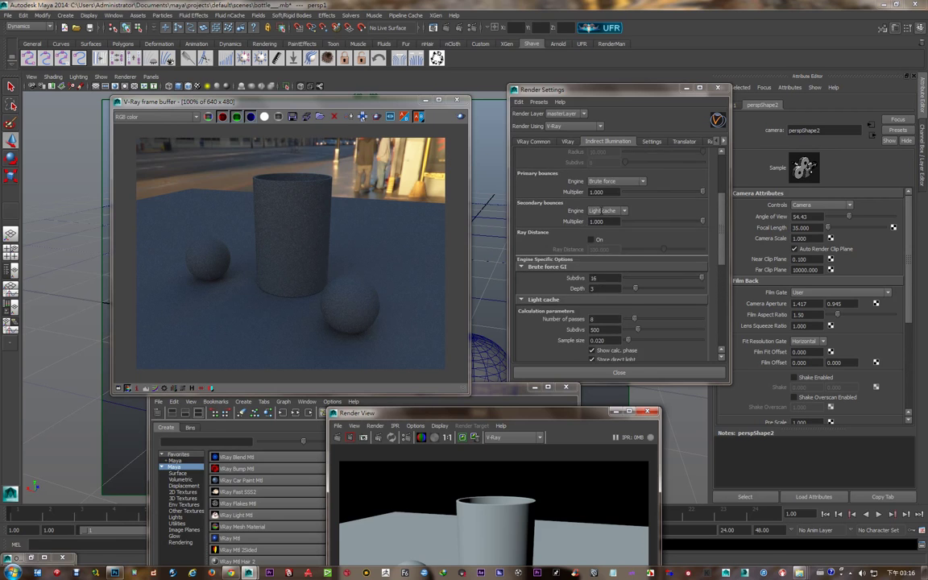
pyautogui.scroll(3, 602, 210)
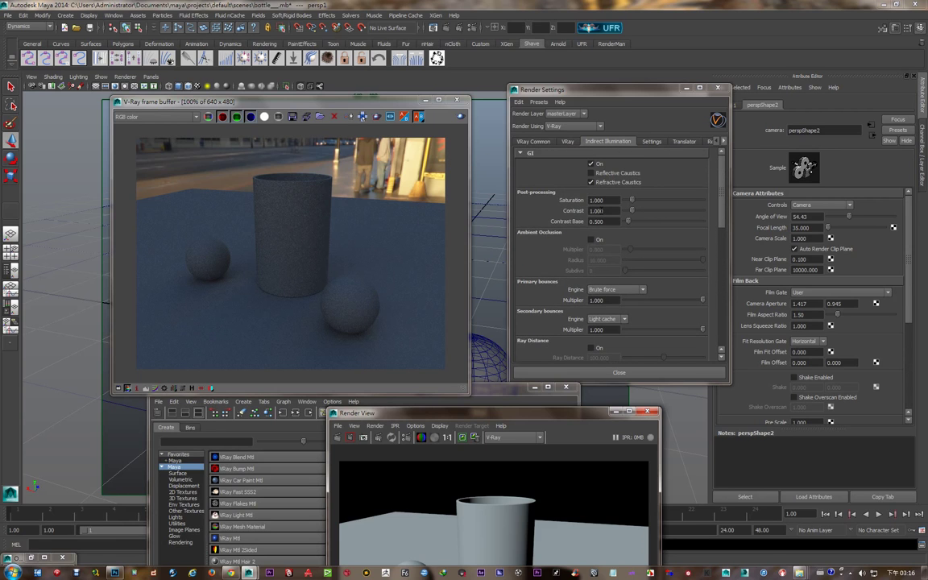
# - Turn on ambient occlusion in Indirect Illumination and re-render the cylinder and spheres
pyautogui.click(590, 239)
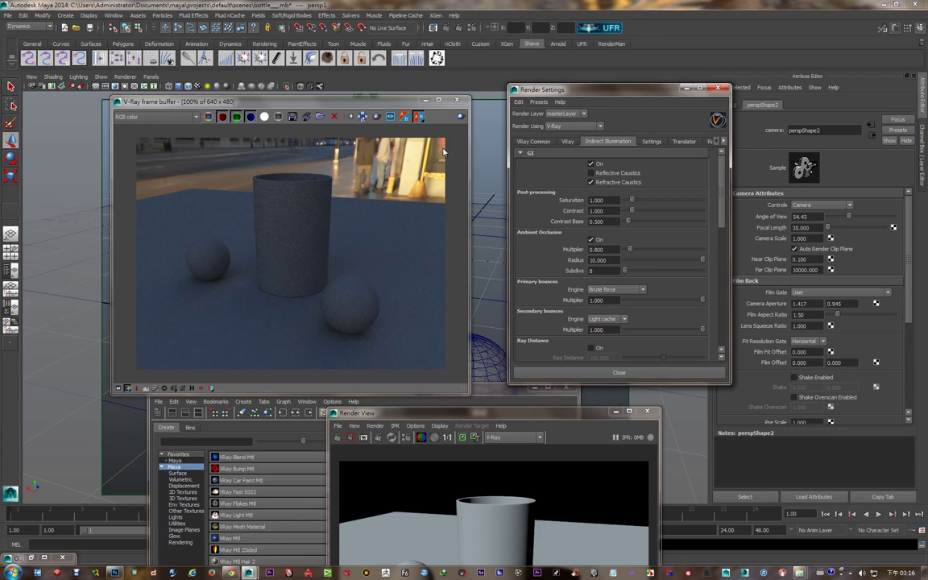
pyautogui.click(418, 115)
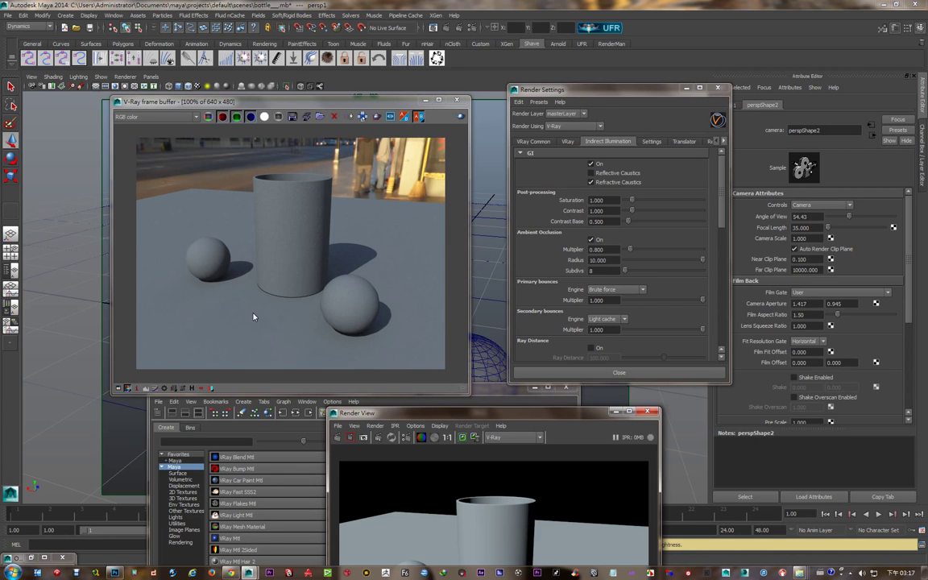
pyautogui.click(567, 141)
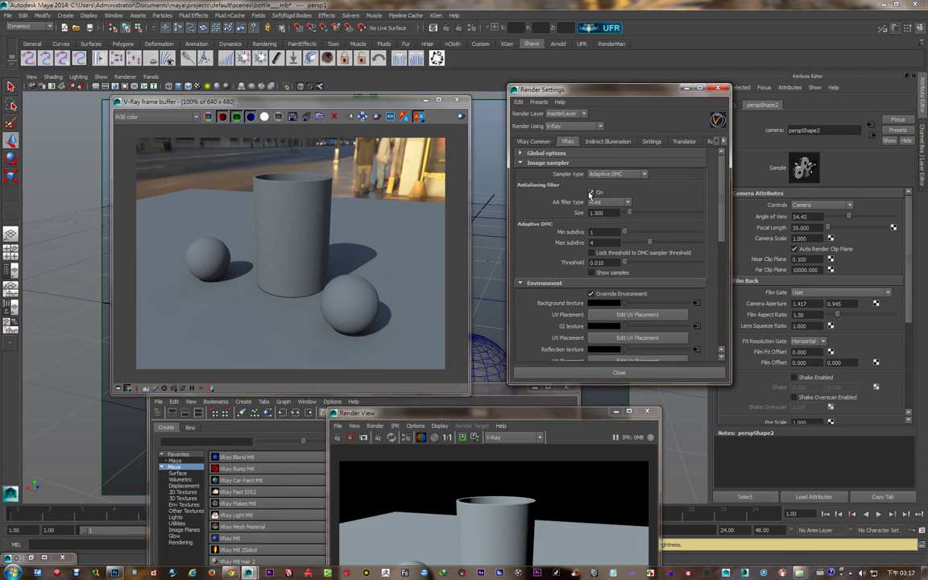
# - Turn off the antialiasing filter on the VRay tab
pyautogui.click(590, 192)
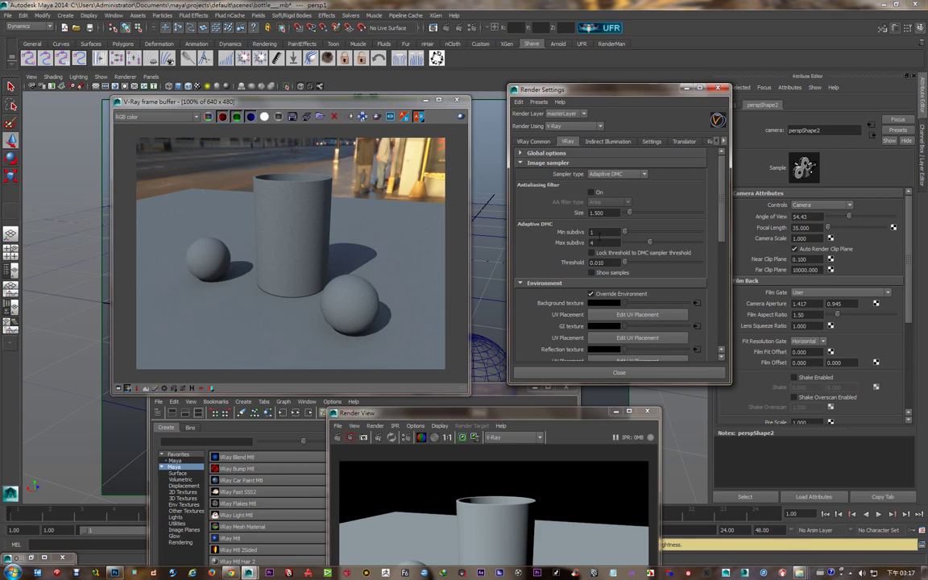
pyautogui.scroll(-3, 595, 242)
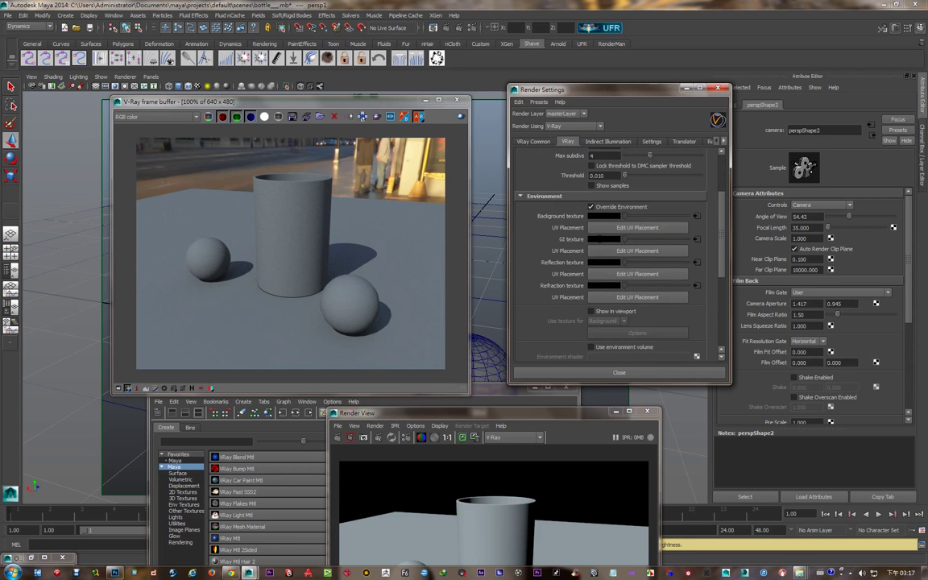
pyautogui.scroll(-3, 599, 238)
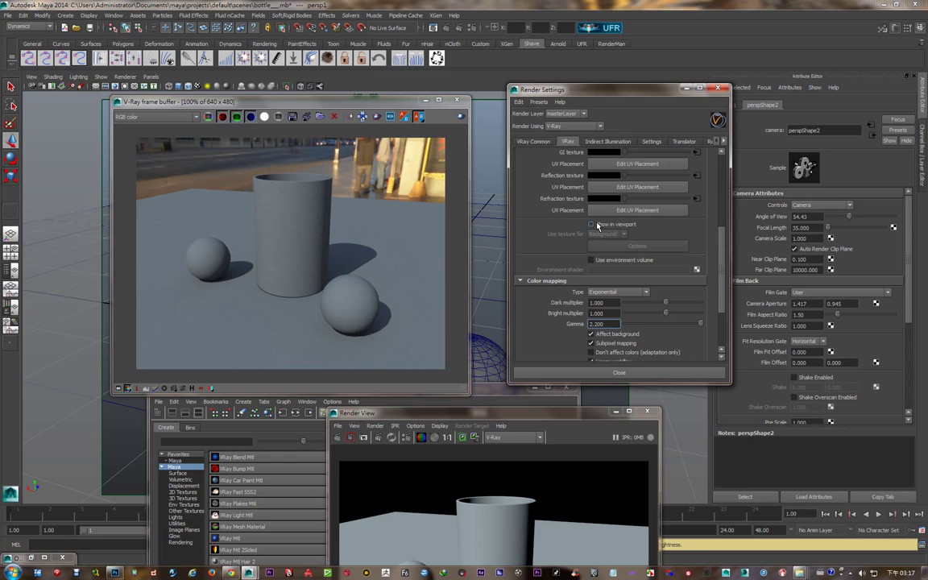
# - Show the HDR environment in the viewport to check it, then hide it again
pyautogui.click(592, 225)
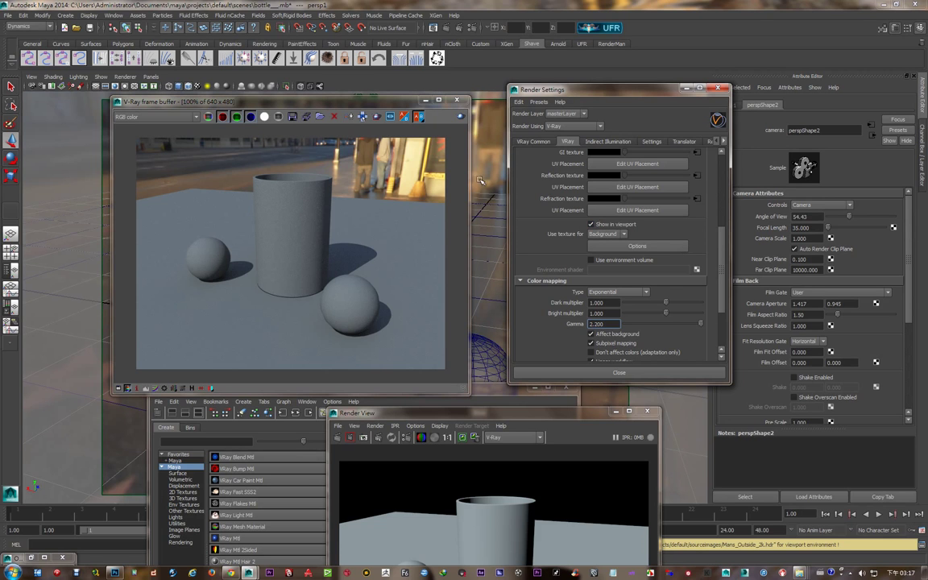
pyautogui.moveTo(359, 105); pyautogui.dragTo(380, 280)
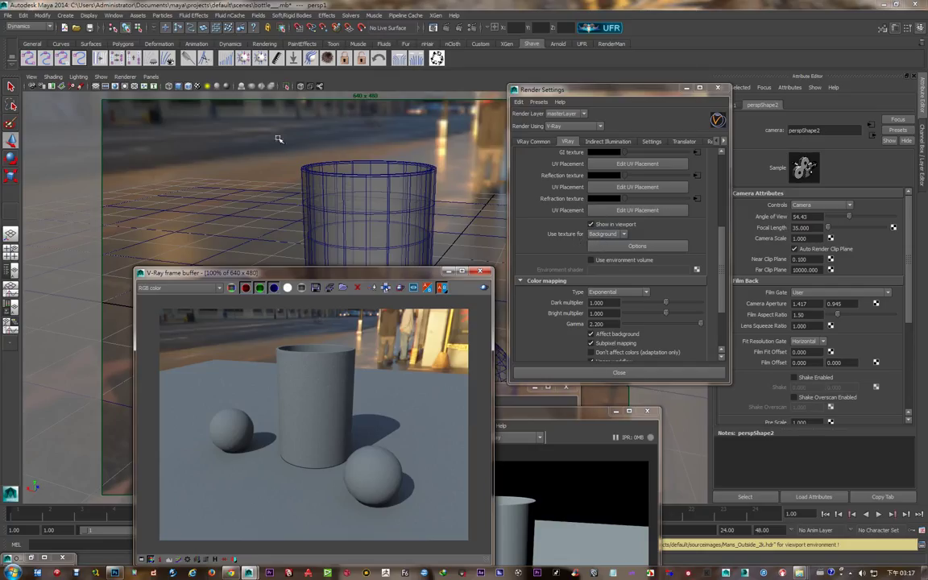
pyautogui.click(592, 224)
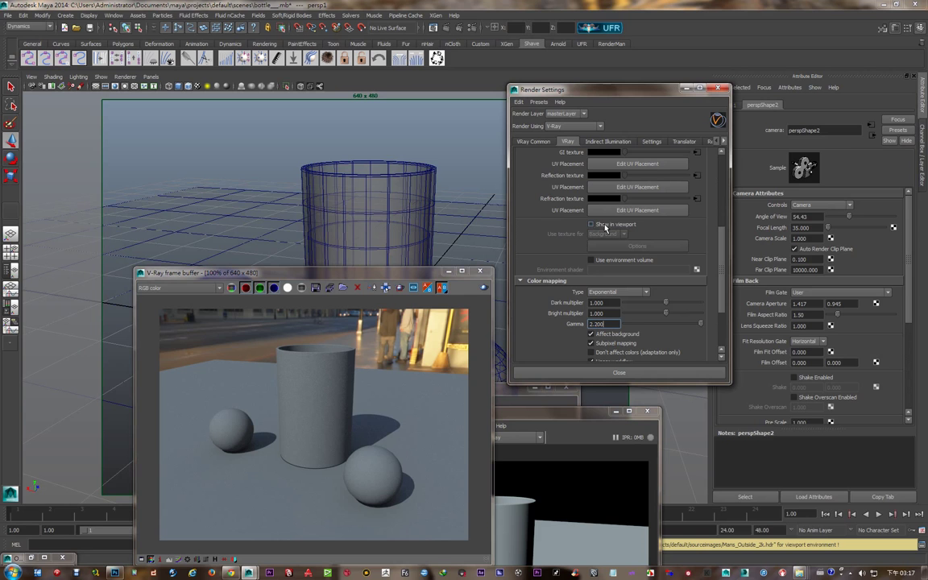
pyautogui.moveTo(425, 271); pyautogui.dragTo(402, 138)
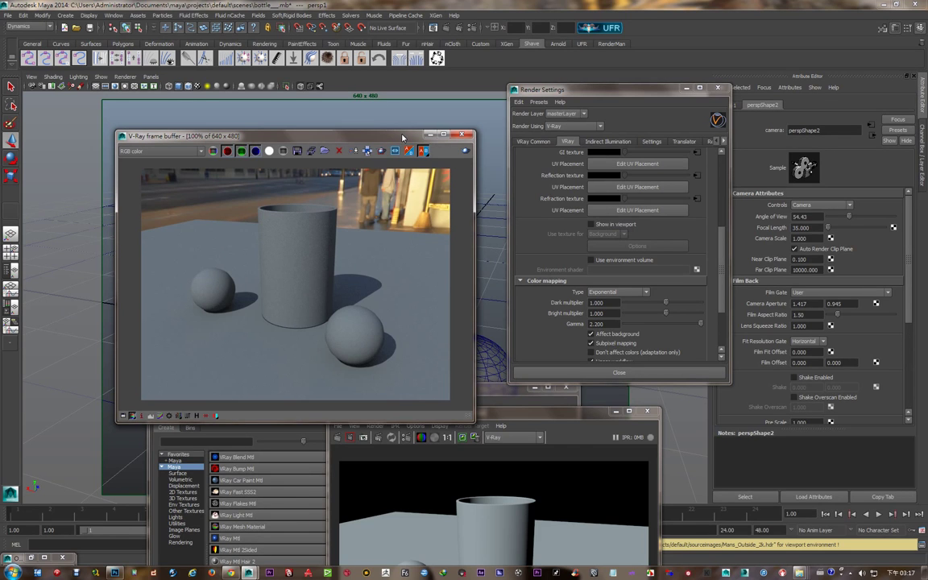
# - Browse the Indirect Illumination, VRay, Translator and Render Elements tabs, ending on Indirect Illumination
pyautogui.click(597, 143)
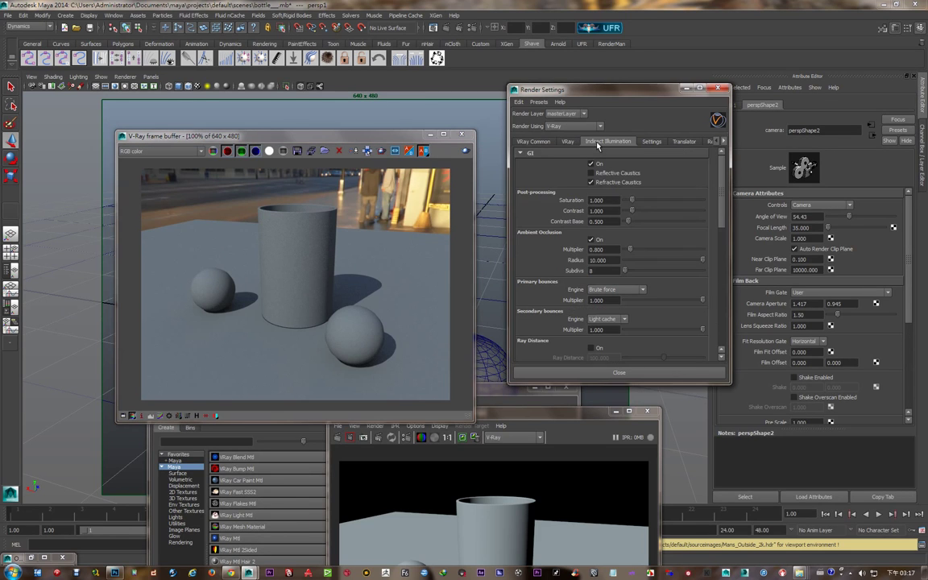
pyautogui.scroll(-10, 637, 215)
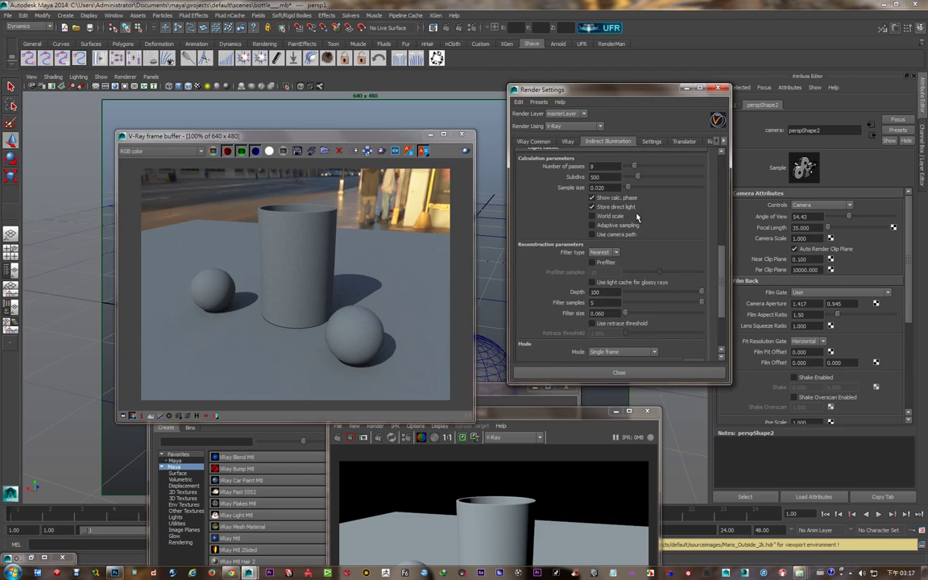
pyautogui.scroll(-5, 636, 216)
pyautogui.click(651, 140)
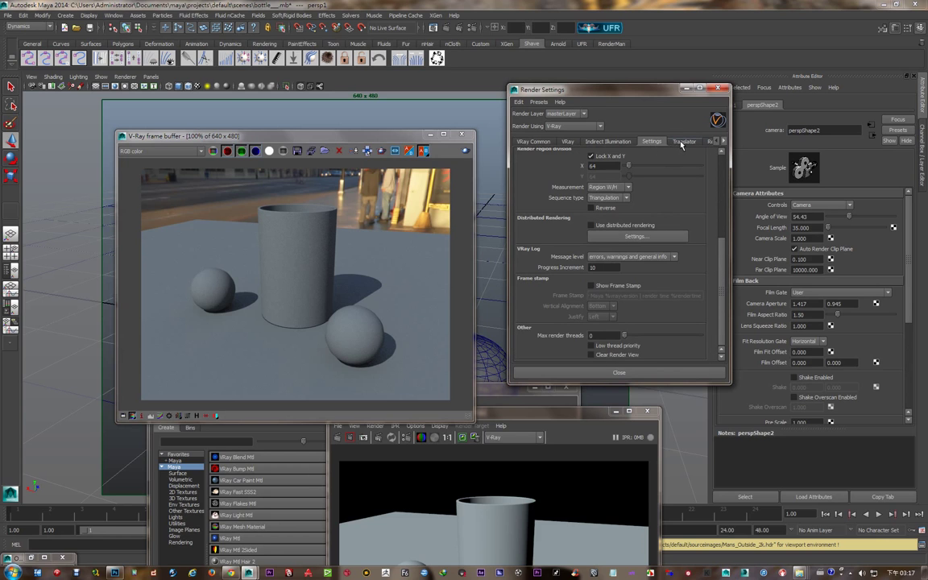
pyautogui.click(681, 143)
pyautogui.click(708, 141)
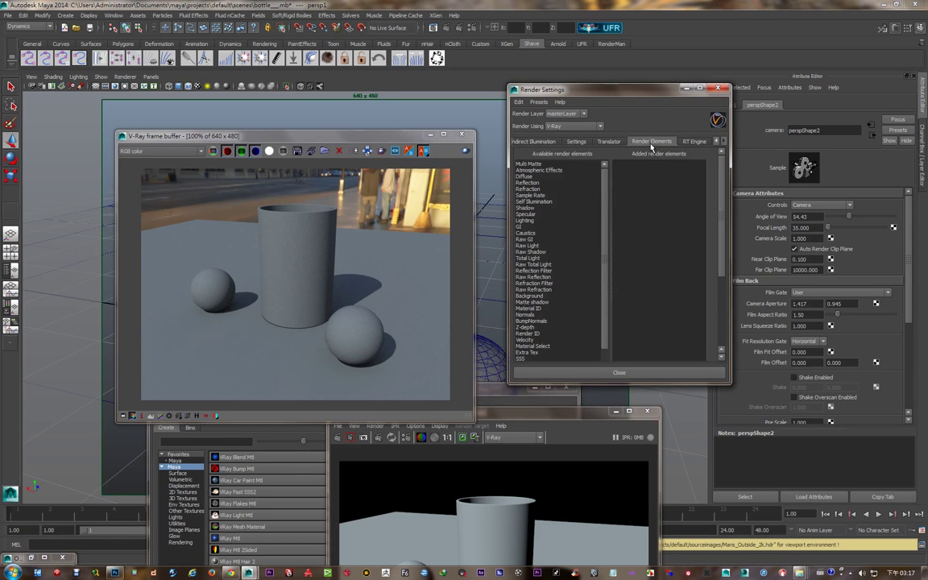
pyautogui.click(608, 141)
pyautogui.click(575, 141)
pyautogui.click(538, 141)
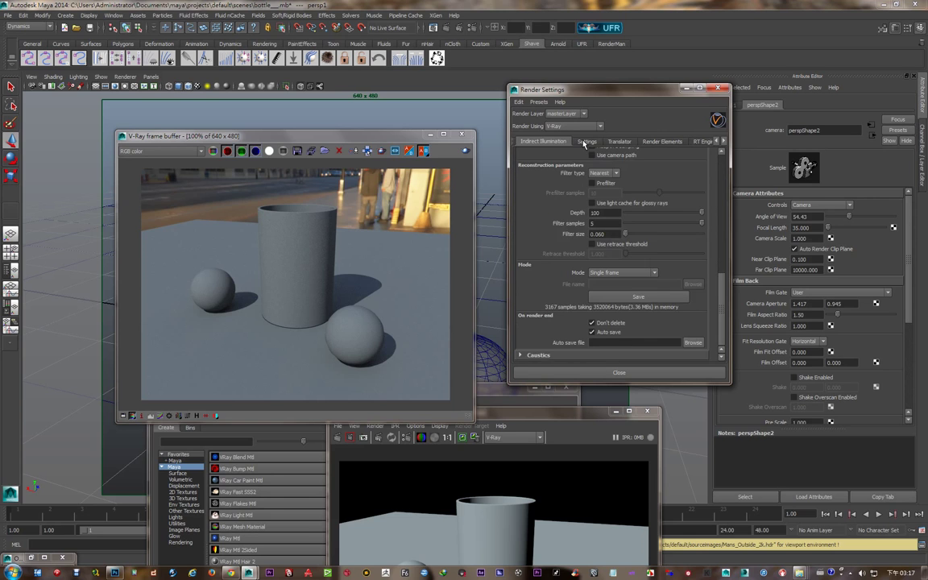
pyautogui.click(585, 142)
pyautogui.click(538, 141)
# - Minimize Render Settings and reposition the Render View window
pyautogui.click(684, 88)
pyautogui.moveTo(501, 415); pyautogui.dragTo(587, 486)
pyautogui.moveTo(511, 386)
pyautogui.mouseDown()
pyautogui.moveTo(505, 208)
pyautogui.moveTo(533, 300)
pyautogui.moveTo(515, 378)
pyautogui.mouseUp()
# - Clear the Hypershade work area and create a single new VRayMtl10 material
pyautogui.click(284, 137)
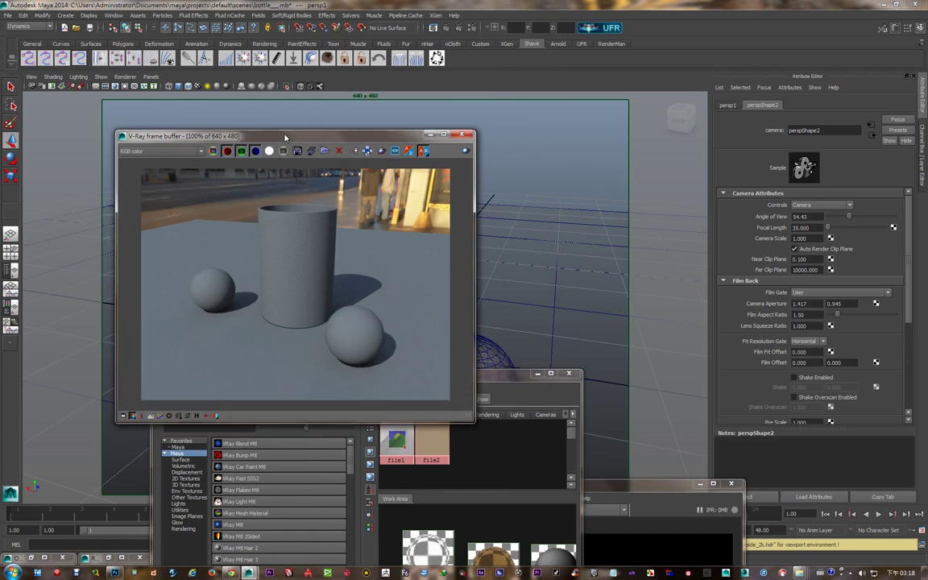
pyautogui.moveTo(285, 137); pyautogui.dragTo(389, 55)
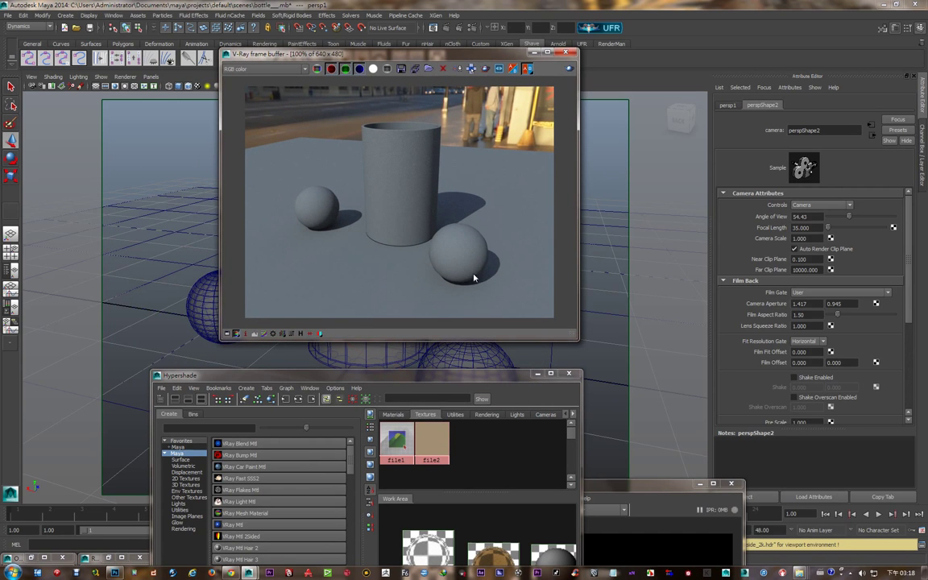
pyautogui.moveTo(419, 378); pyautogui.dragTo(534, 199)
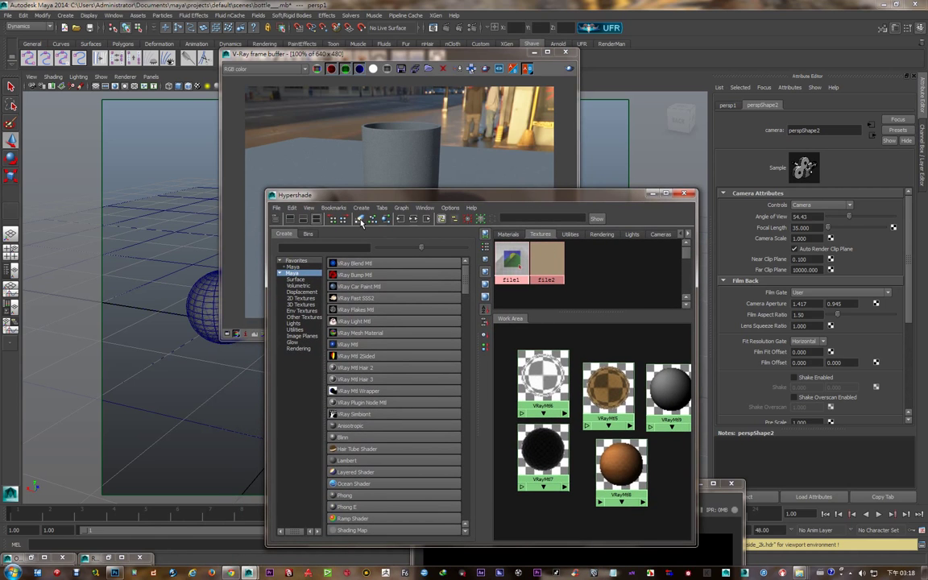
pyautogui.click(361, 219)
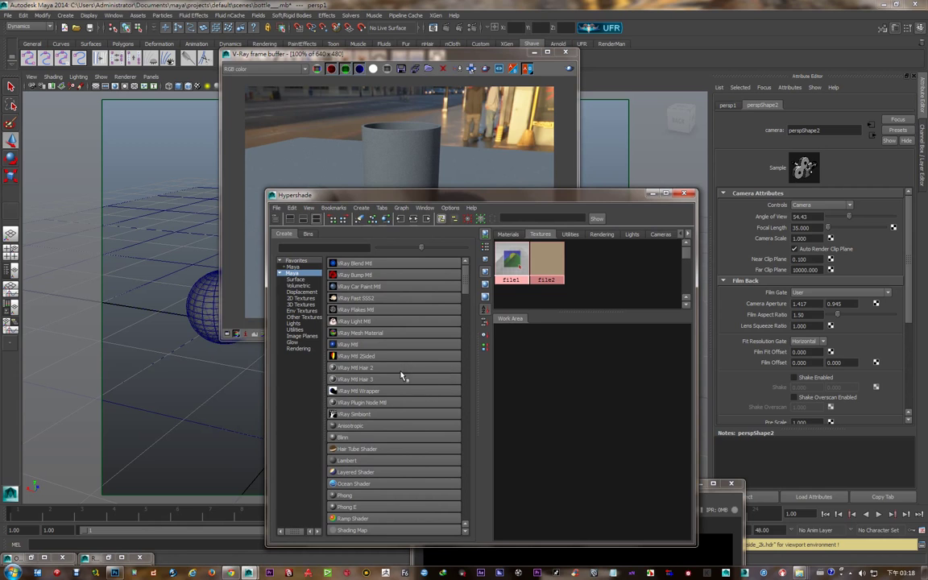
pyautogui.click(354, 344)
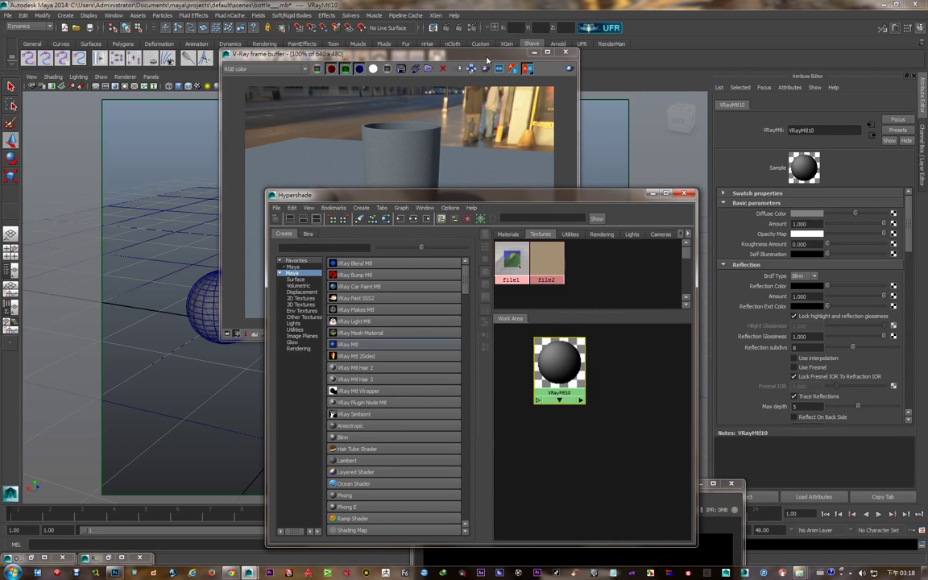
pyautogui.click(533, 52)
# - Give VRayMtl10 black diffuse, Phong BRDF, and fully white reflection and refraction colours
pyautogui.moveTo(405, 191); pyautogui.dragTo(279, 481)
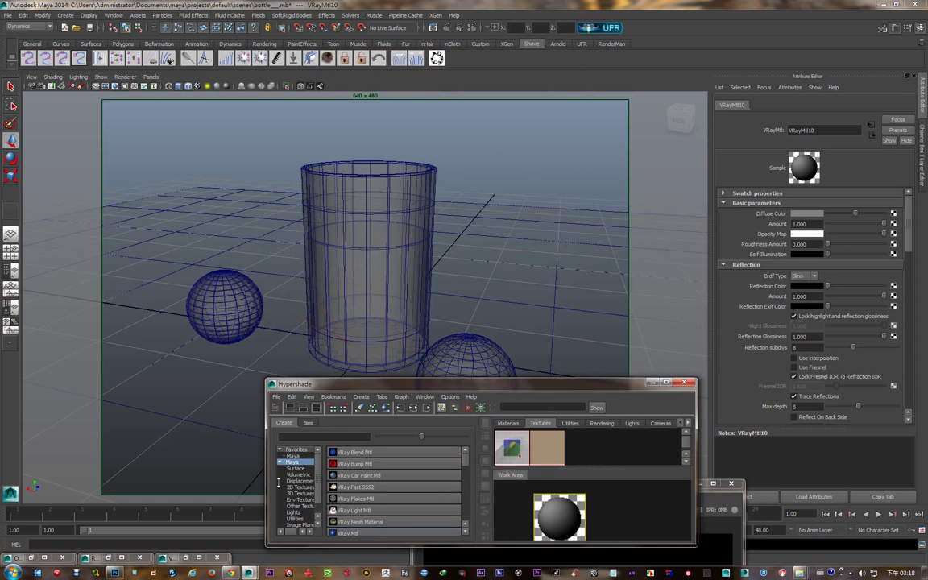
pyautogui.moveTo(354, 383); pyautogui.dragTo(233, 414)
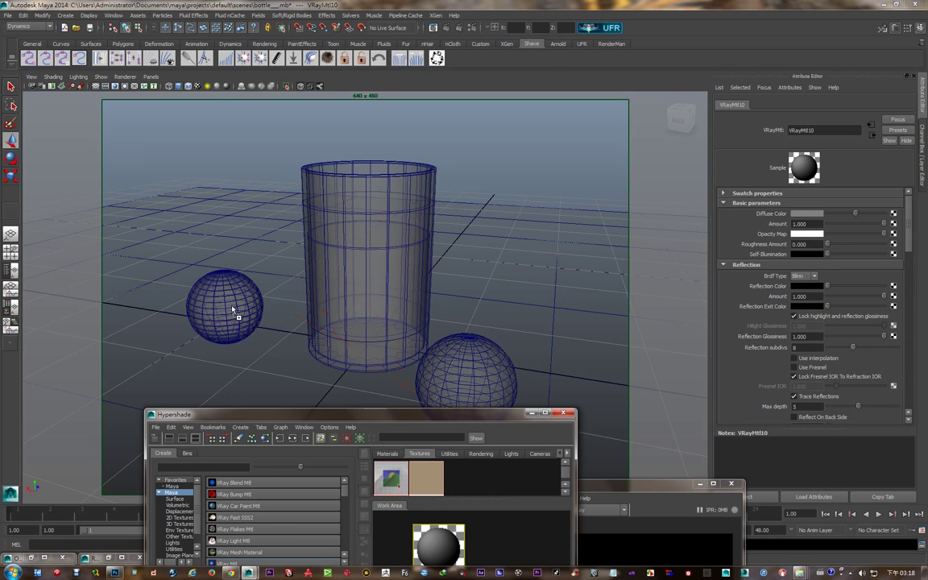
pyautogui.moveTo(326, 418); pyautogui.dragTo(284, 345)
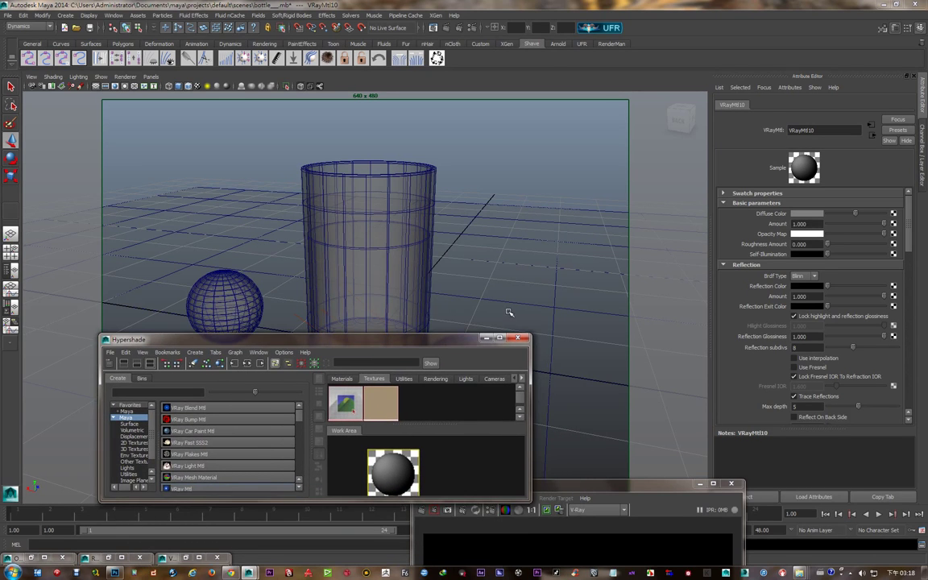
pyautogui.moveTo(465, 342); pyautogui.dragTo(496, 400)
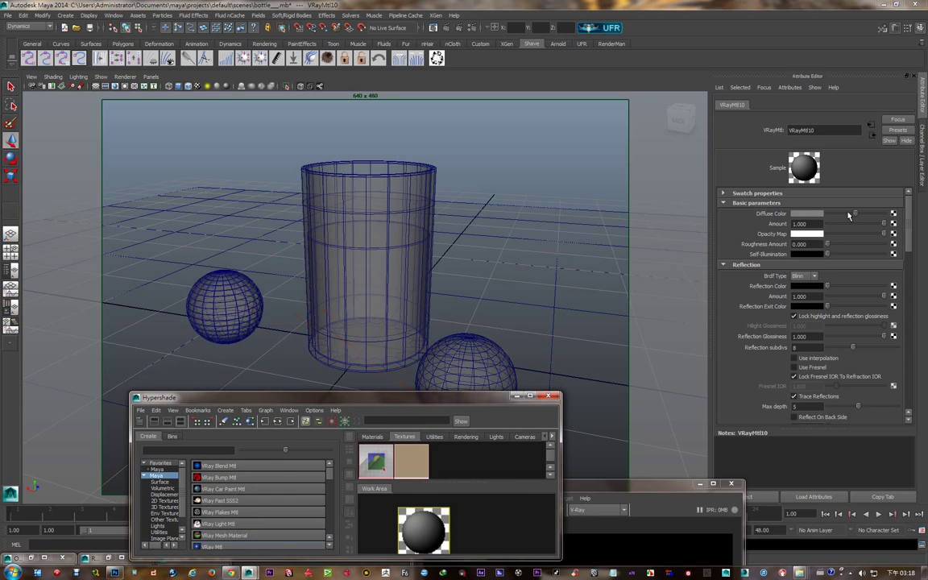
pyautogui.moveTo(854, 213); pyautogui.dragTo(813, 214)
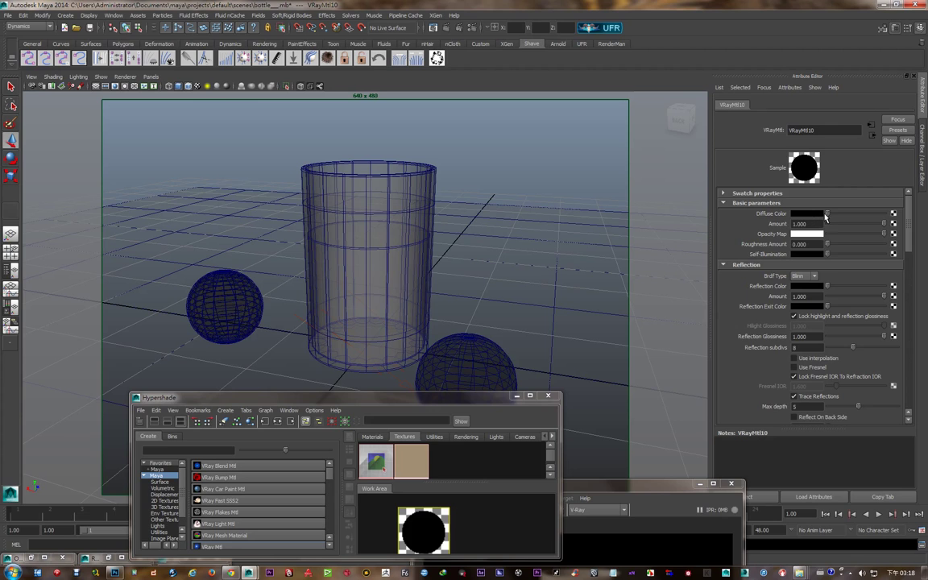
pyautogui.click(797, 277)
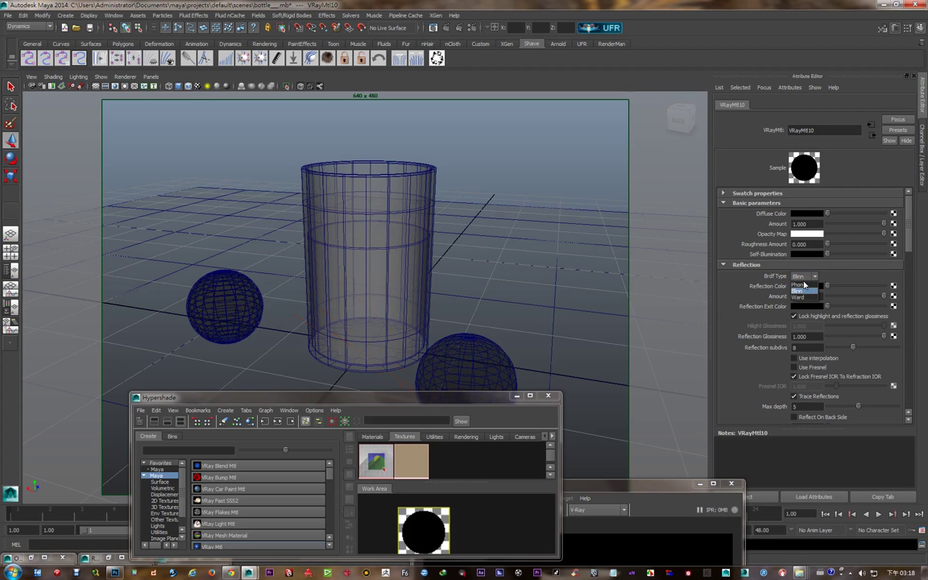
pyautogui.click(802, 286)
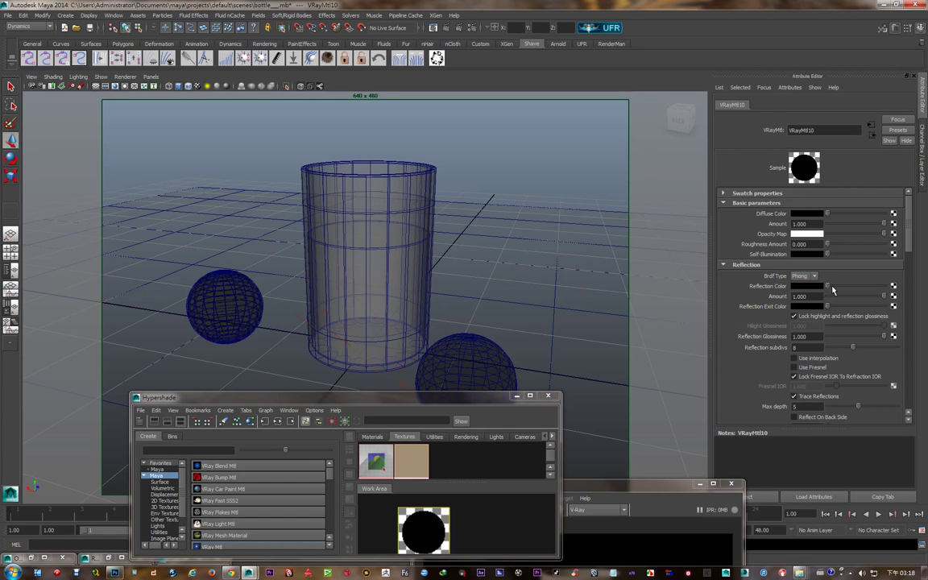
pyautogui.moveTo(826, 286); pyautogui.dragTo(912, 294)
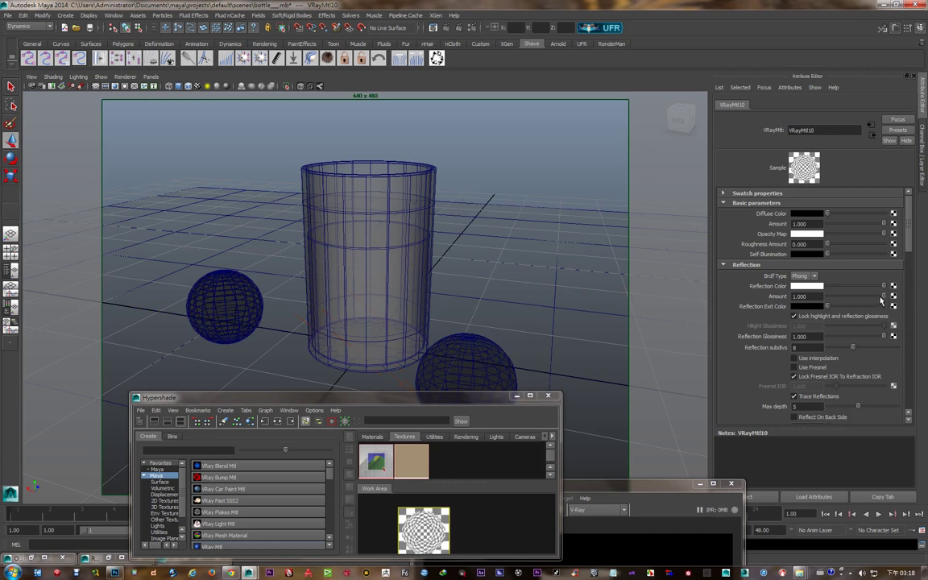
pyautogui.scroll(-5, 771, 289)
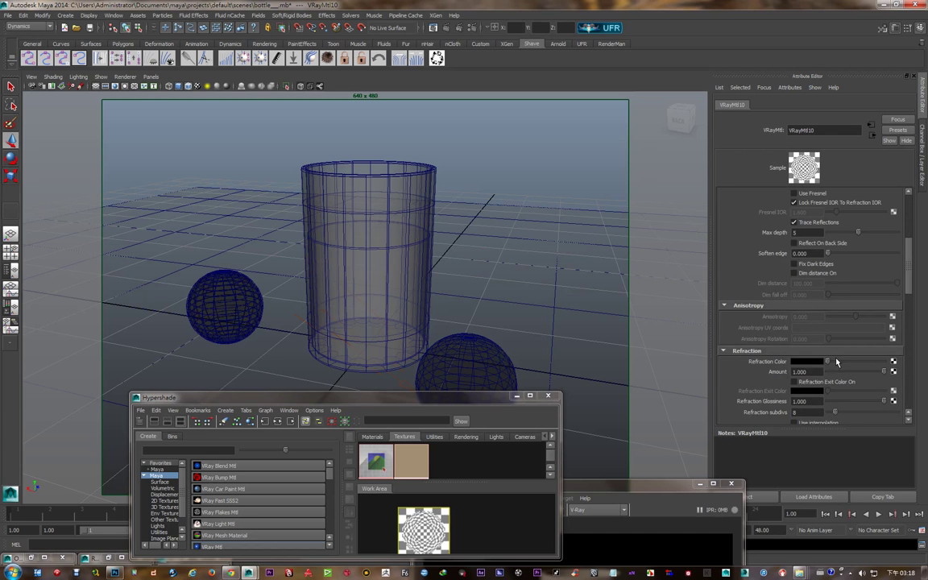
pyautogui.moveTo(836, 363); pyautogui.dragTo(883, 363)
# - Render with V-Ray to show both spheres as mirror-like chrome beside the grey cylinder
pyautogui.click(447, 29)
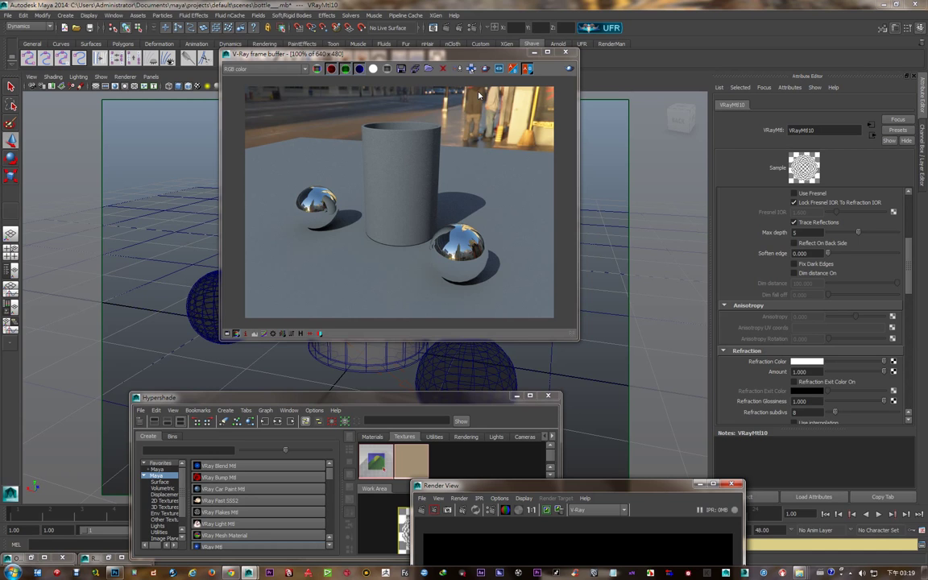
pyautogui.moveTo(506, 60); pyautogui.dragTo(508, 86)
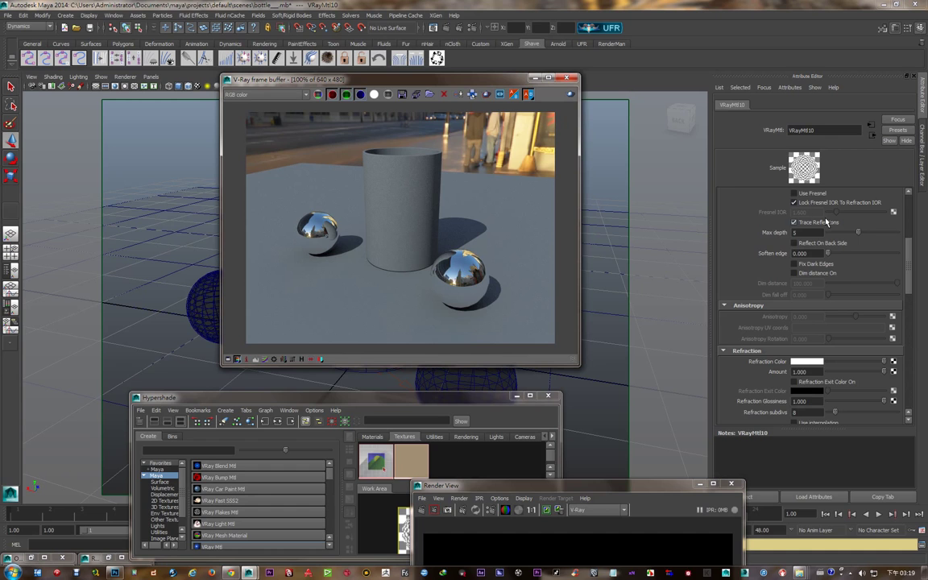
pyautogui.scroll(3, 865, 294)
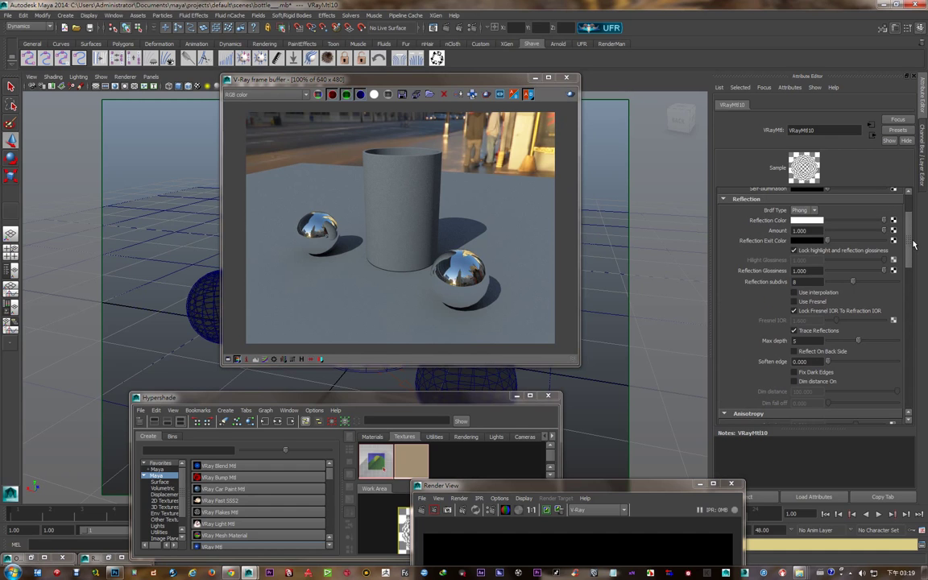
# - Enable Use Fresnel on VRayMtl10 and re-render, turning the spheres into clear glass
pyautogui.click(794, 301)
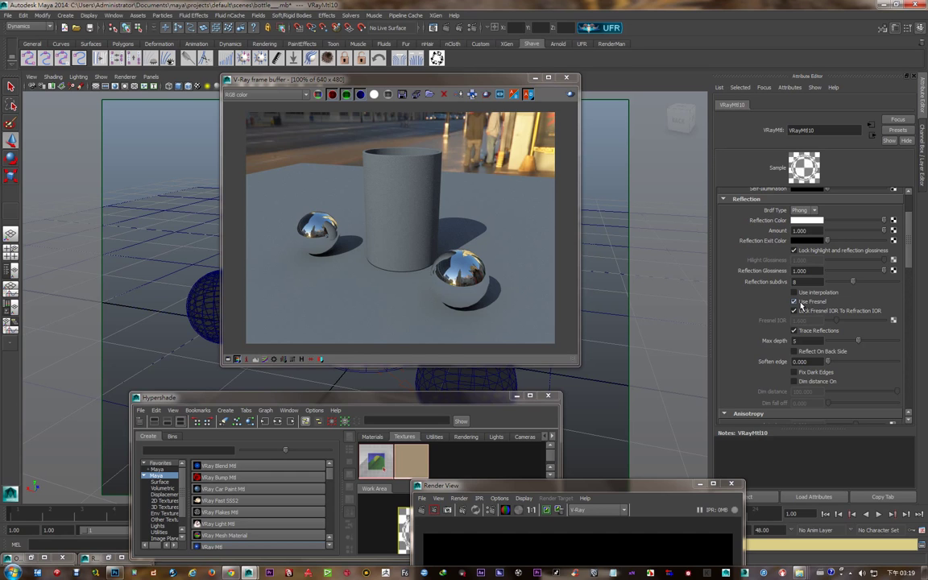
pyautogui.scroll(-6, 799, 304)
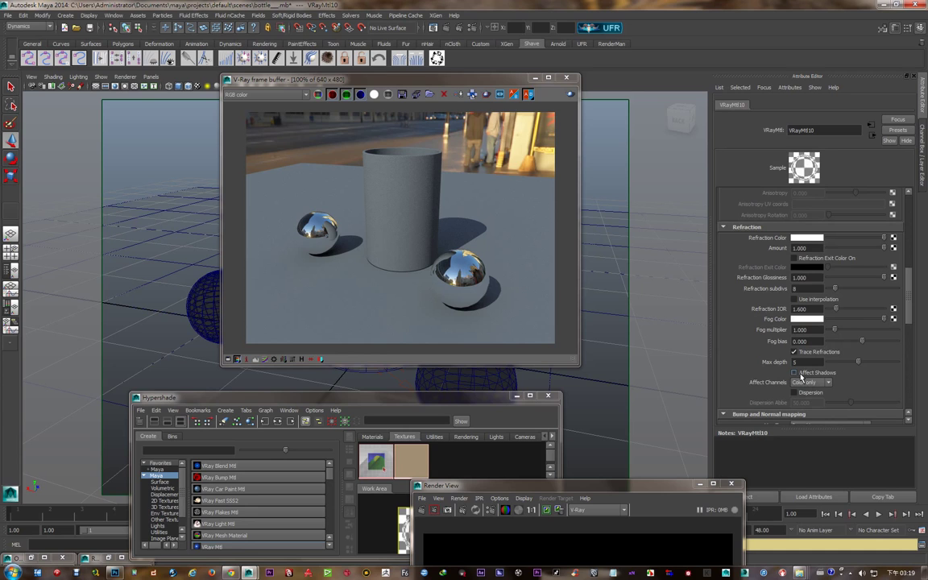
pyautogui.click(569, 95)
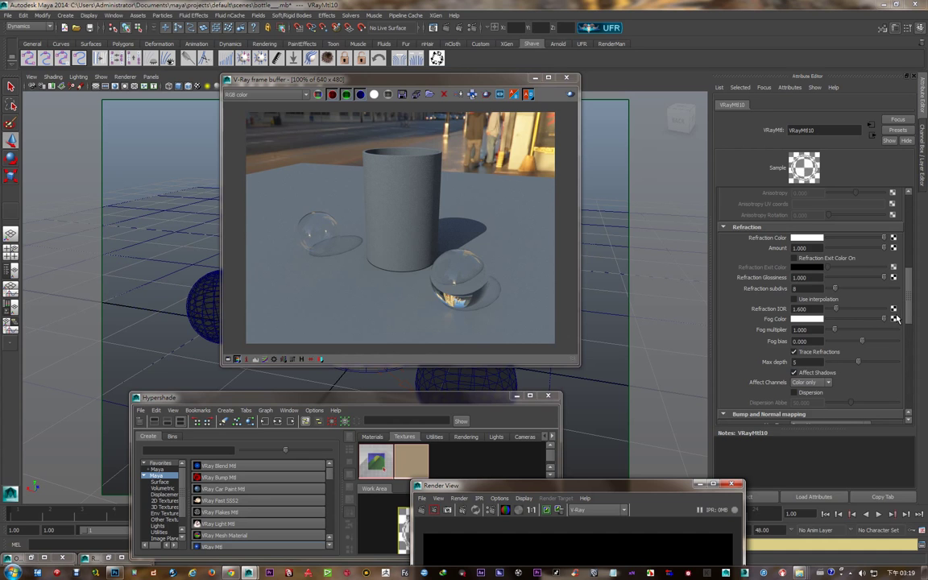
# - Confirm Use Fresnel is on and uncheck Affect Shadows in VRayMtl10's Refraction section
pyautogui.scroll(5, 910, 258)
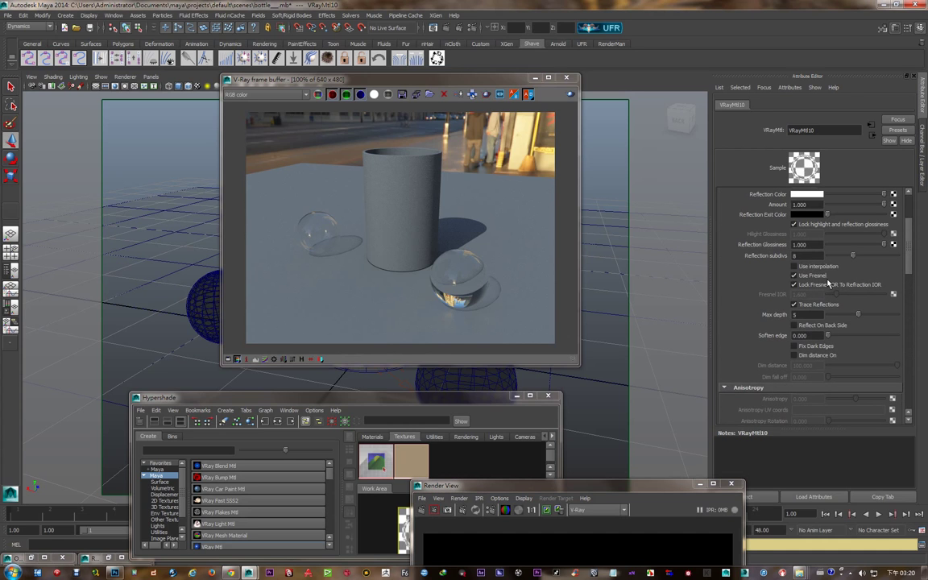
pyautogui.click(794, 275)
pyautogui.scroll(-5, 910, 339)
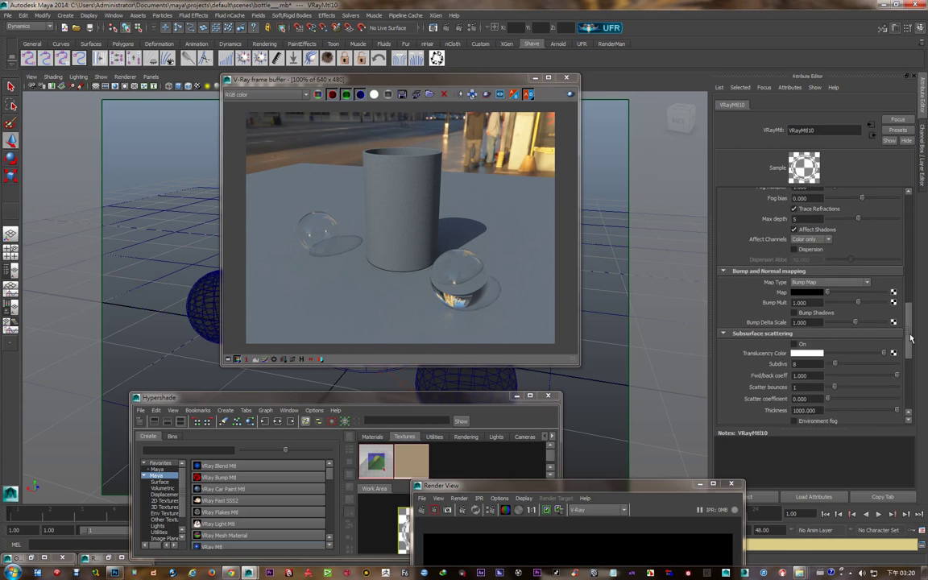
pyautogui.moveTo(910, 339); pyautogui.dragTo(907, 361)
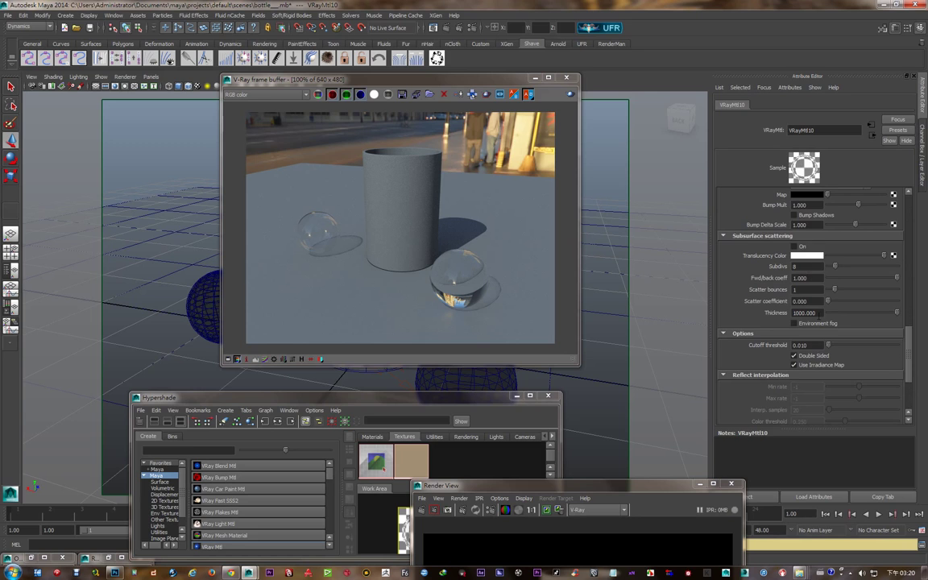
pyautogui.scroll(3, 810, 247)
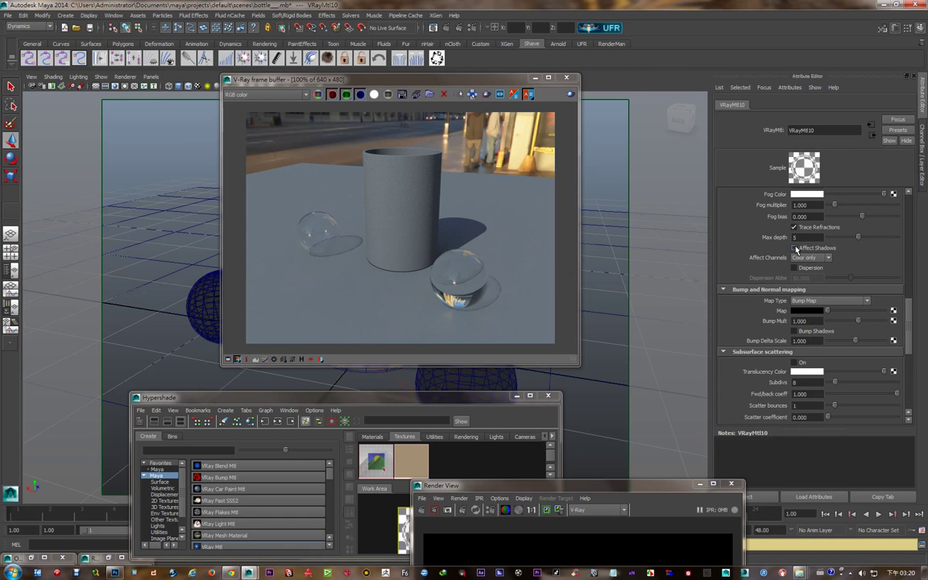
pyautogui.click(794, 249)
# - Region-render just the left glass sphere in the V-Ray frame buffer
pyautogui.click(473, 94)
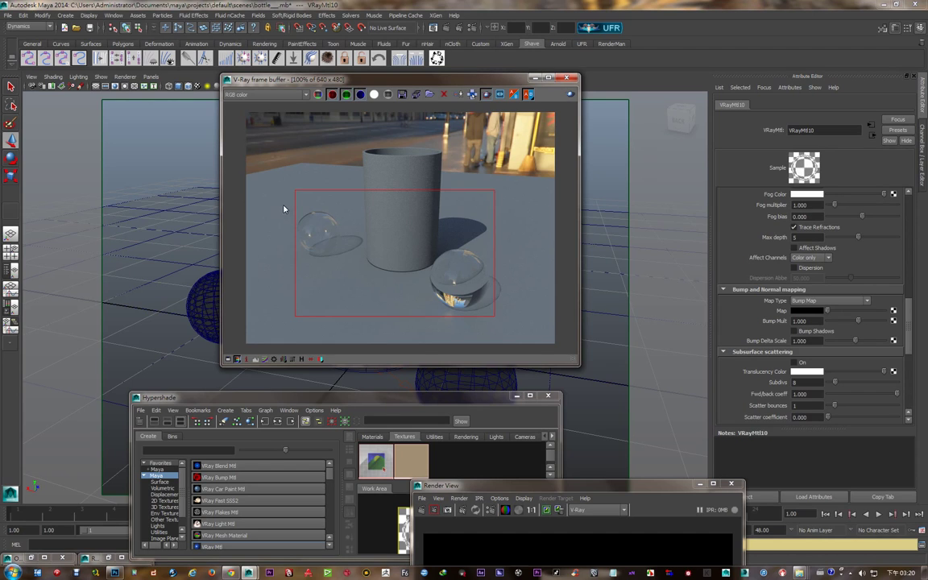
pyautogui.moveTo(283, 206); pyautogui.dragTo(368, 262)
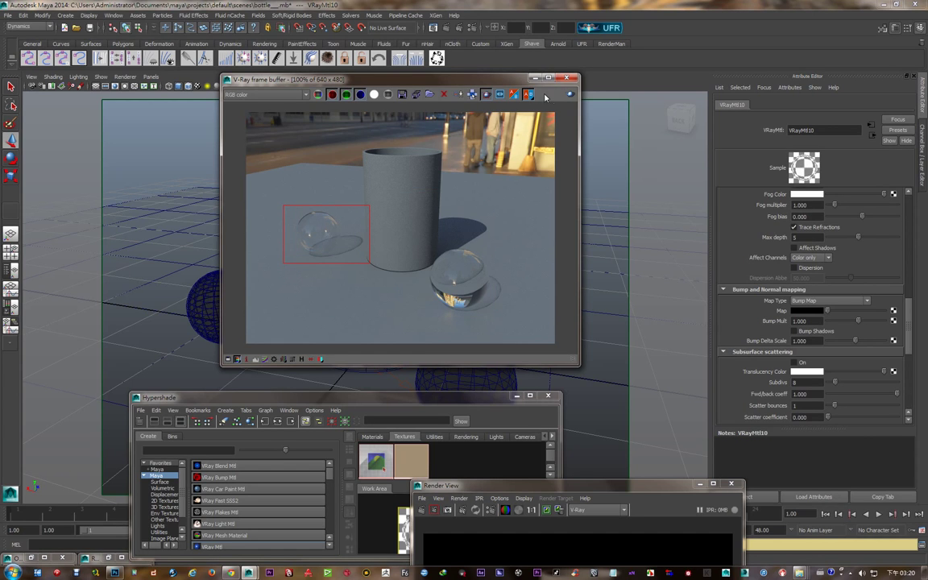
pyautogui.click(513, 94)
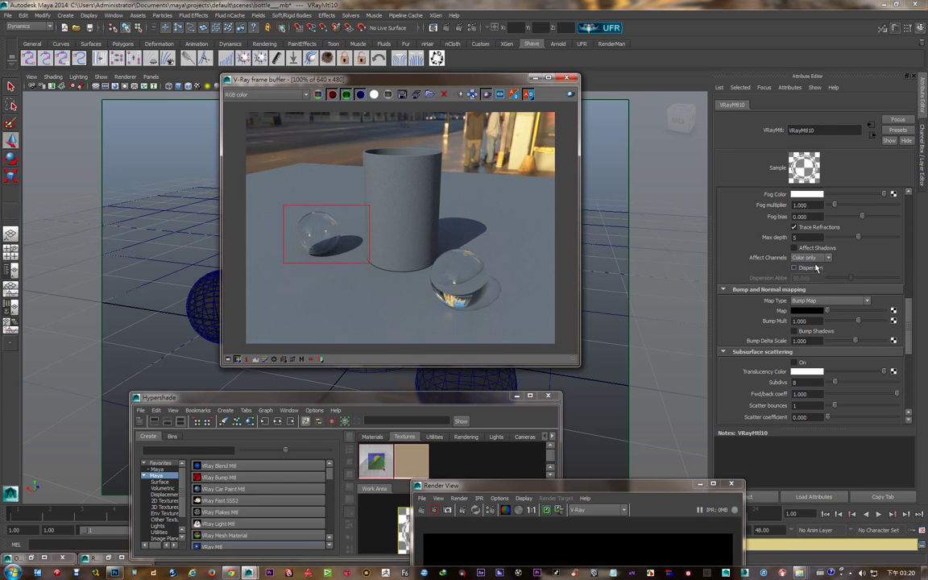
# - Re-enable Affect Shadows and render the full frame with lighter glass shadows
pyautogui.click(729, 226)
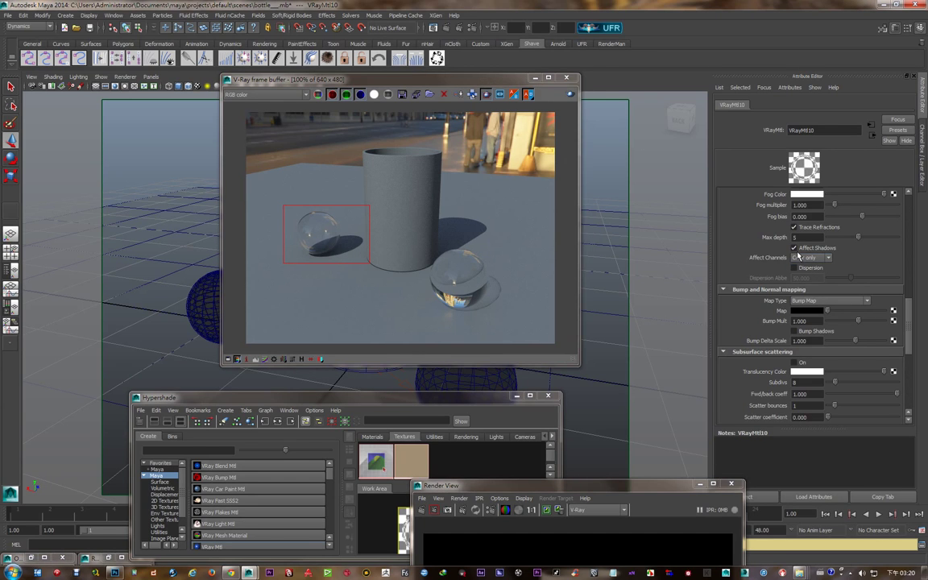
pyautogui.click(485, 95)
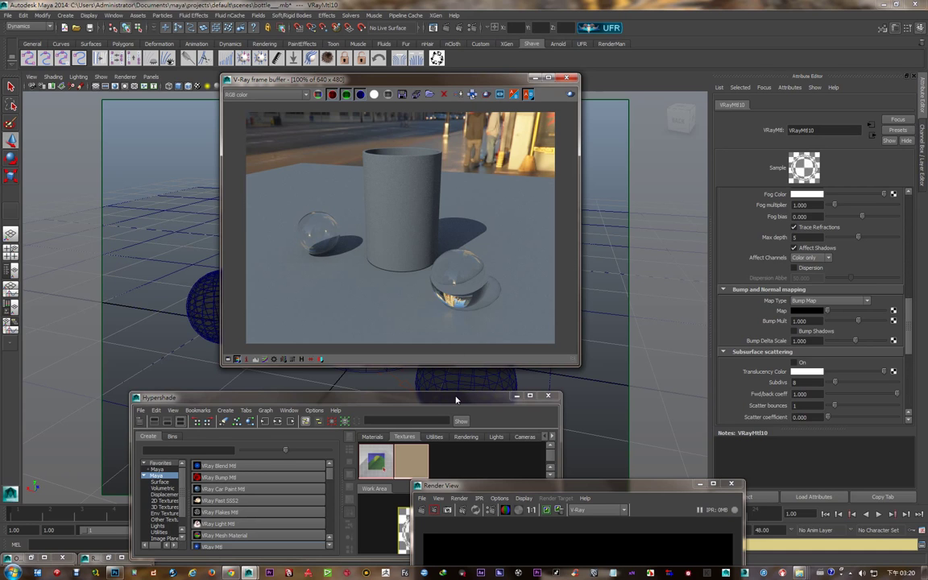
pyautogui.moveTo(456, 401); pyautogui.dragTo(450, 316)
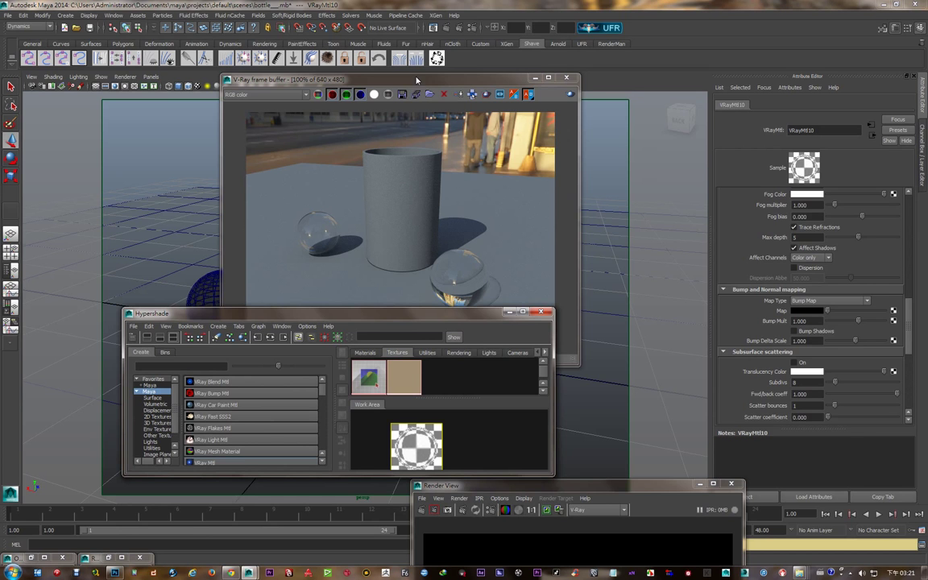
# - Create a new VRayMtl11 material and assign it to the cylinder
pyautogui.moveTo(422, 83); pyautogui.dragTo(811, 403)
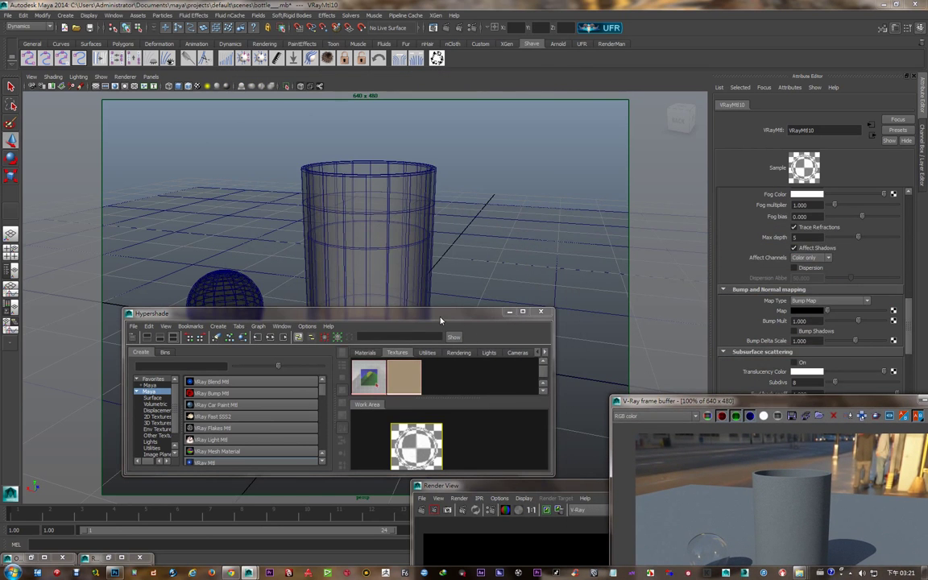
pyautogui.moveTo(438, 315); pyautogui.dragTo(434, 240)
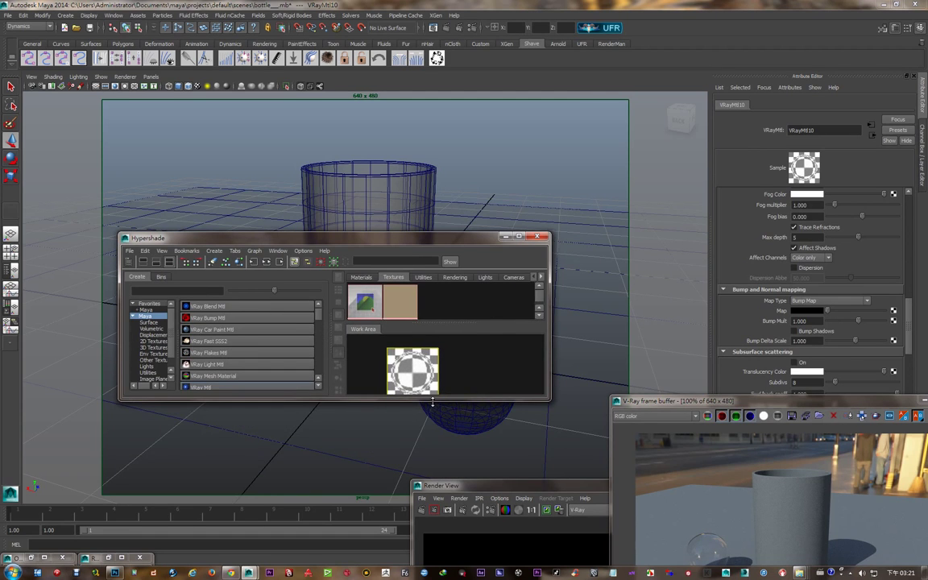
pyautogui.moveTo(432, 403); pyautogui.dragTo(433, 486)
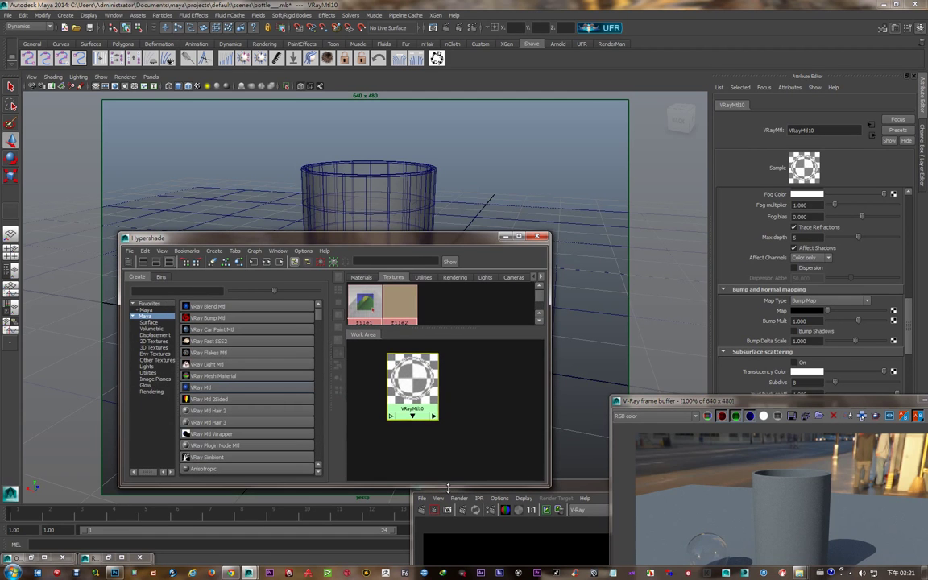
pyautogui.click(201, 389)
pyautogui.moveTo(338, 417); pyautogui.dragTo(478, 385)
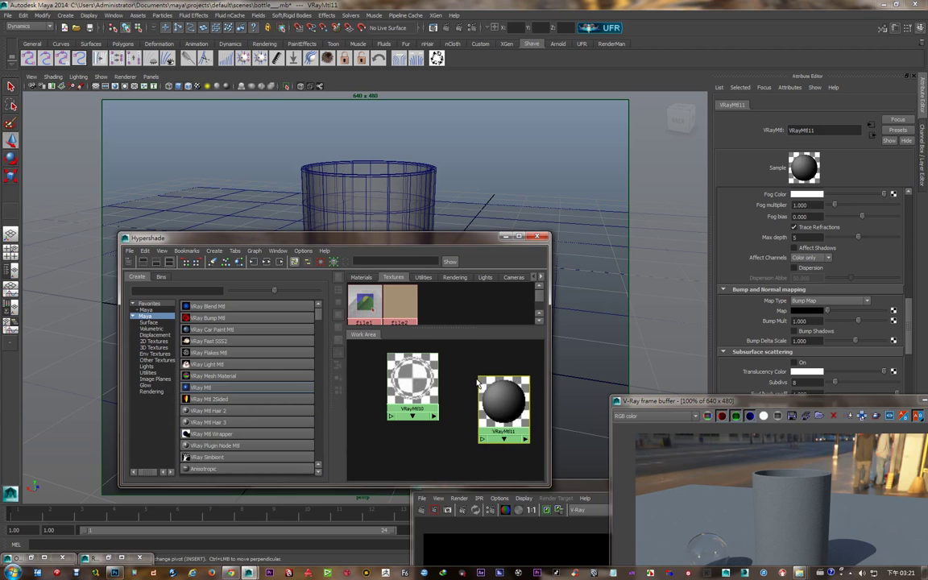
pyautogui.moveTo(477, 383); pyautogui.dragTo(398, 188, button='middle')
# - Give VRayMtl11 a black diffuse colour, Phong reflections and Use Fresnel enabled
pyautogui.scroll(10, 814, 286)
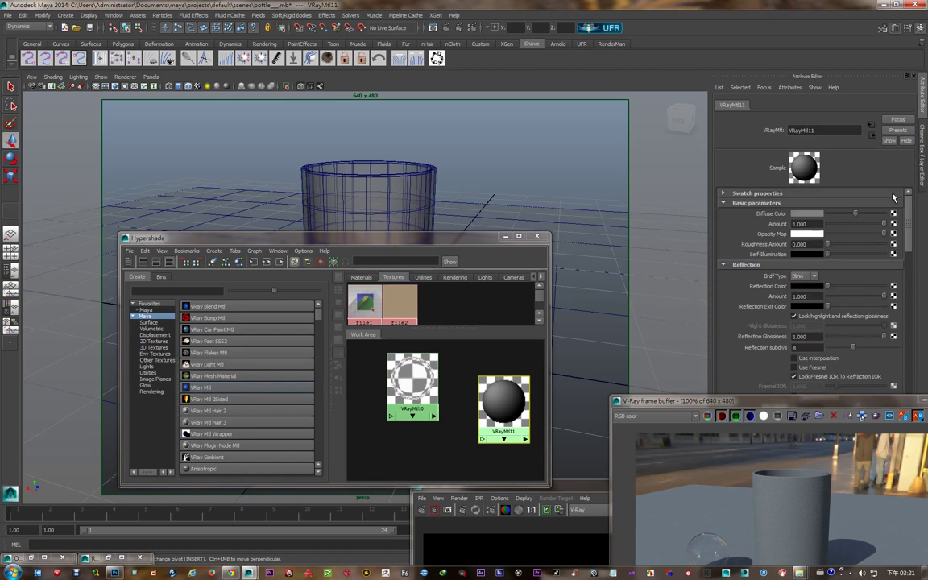
pyautogui.moveTo(855, 213); pyautogui.dragTo(820, 216)
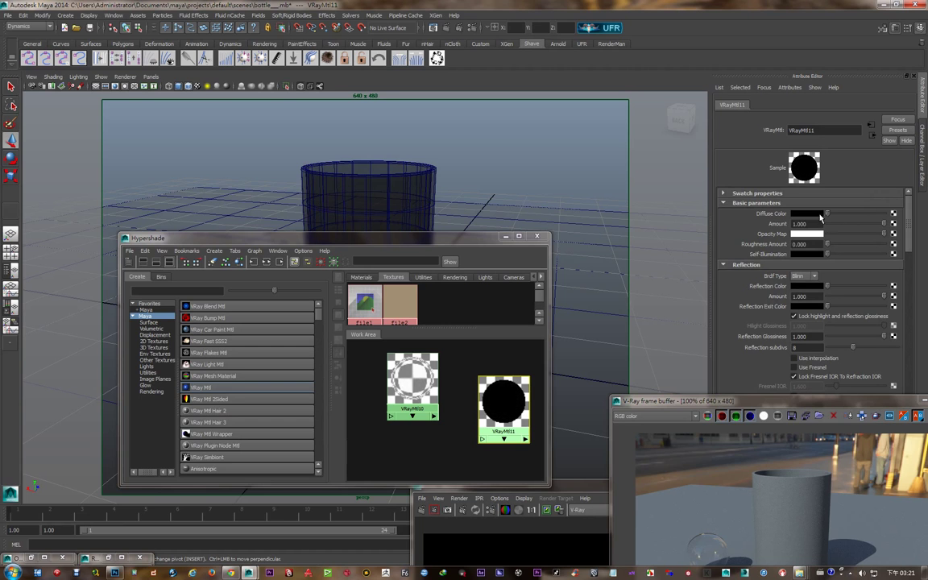
pyautogui.moveTo(684, 400); pyautogui.dragTo(377, 423)
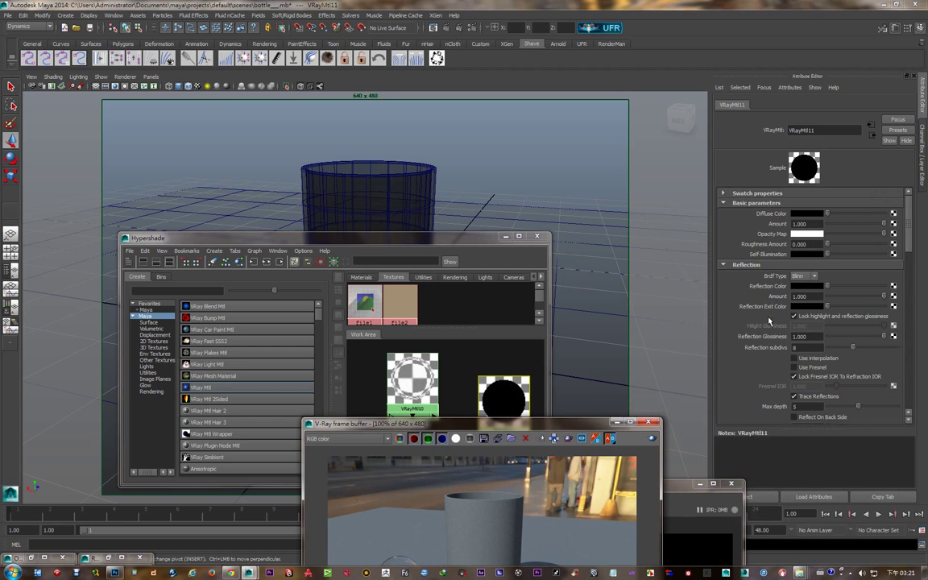
pyautogui.click(802, 276)
pyautogui.click(800, 285)
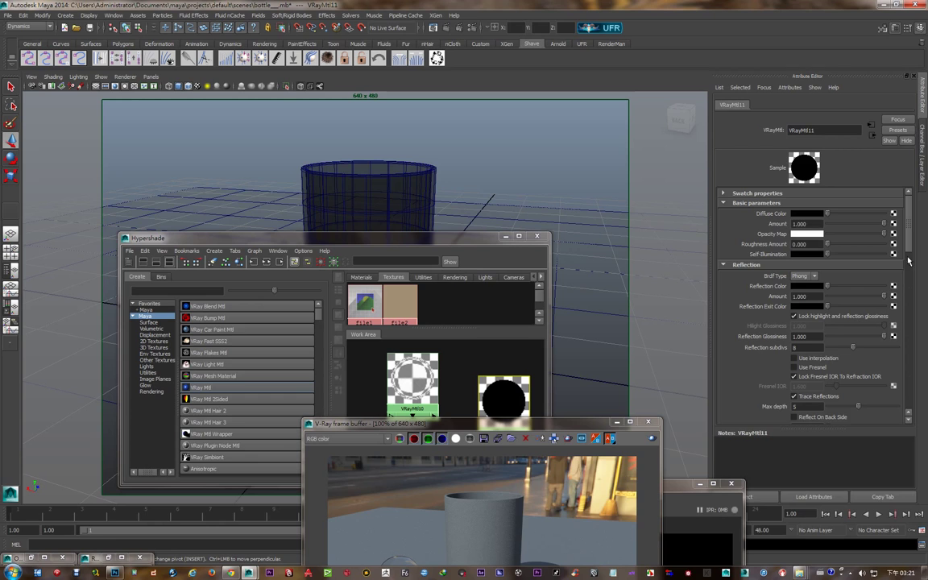
pyautogui.moveTo(909, 244); pyautogui.dragTo(910, 263)
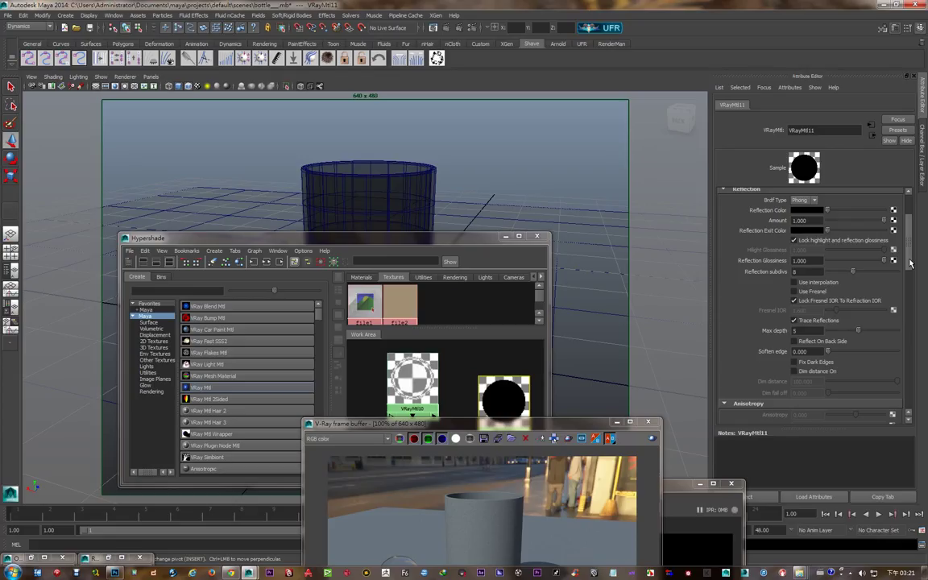
pyautogui.moveTo(911, 263); pyautogui.dragTo(911, 265)
pyautogui.click(795, 291)
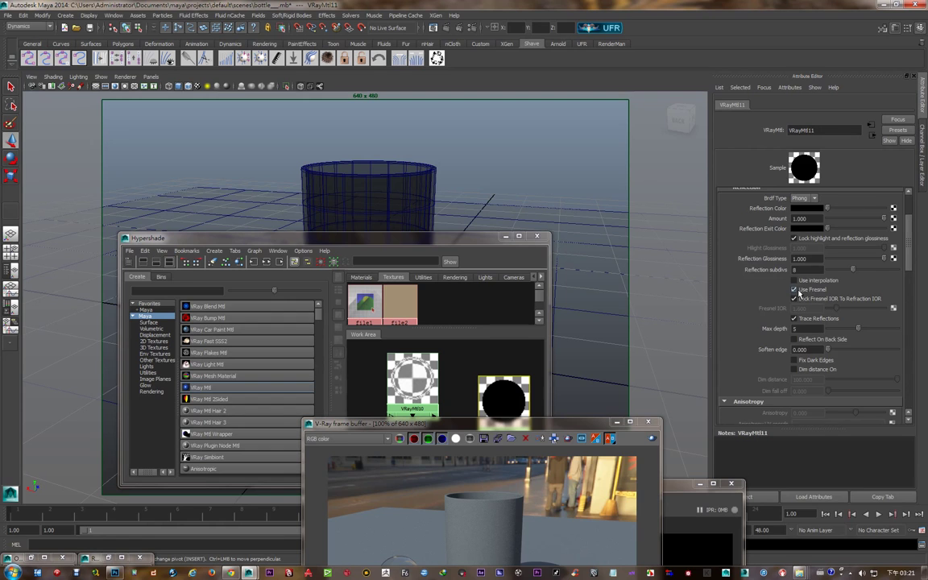
# - Set white refraction, fog multiplier 7.552 and a light grey fog colour (V 0.938)
pyautogui.scroll(-6, 801, 306)
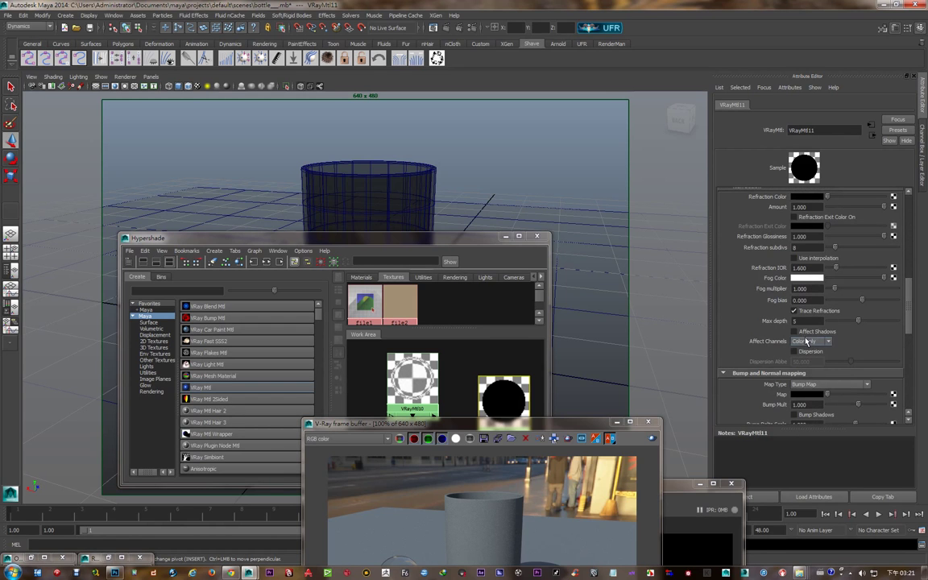
pyautogui.scroll(3, 826, 326)
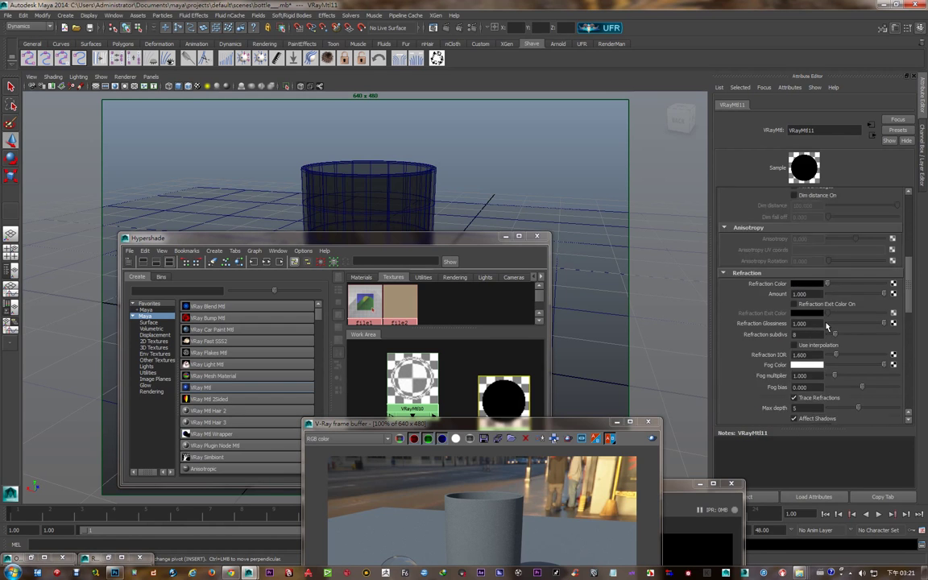
pyautogui.scroll(1, 826, 325)
pyautogui.scroll(-2, 826, 325)
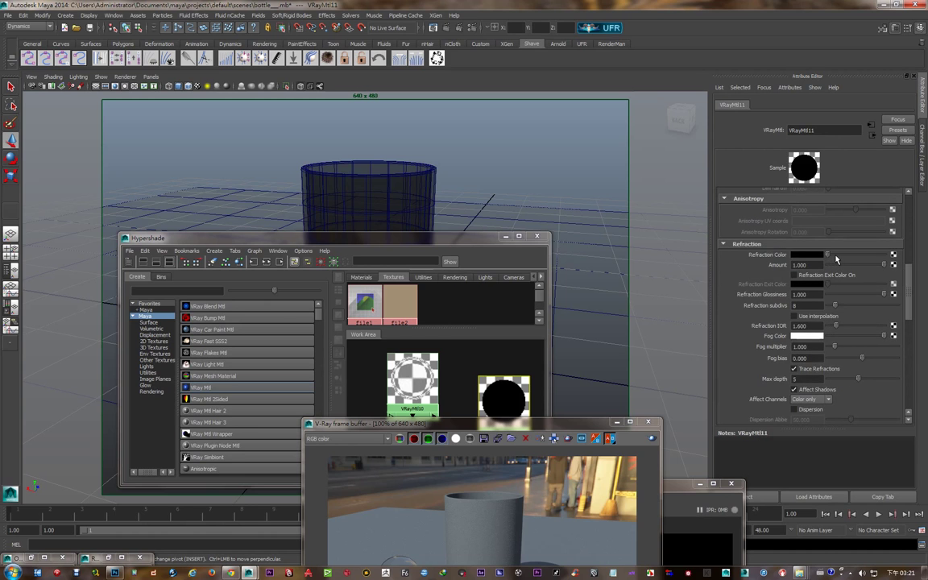
pyautogui.moveTo(826, 255); pyautogui.dragTo(900, 219)
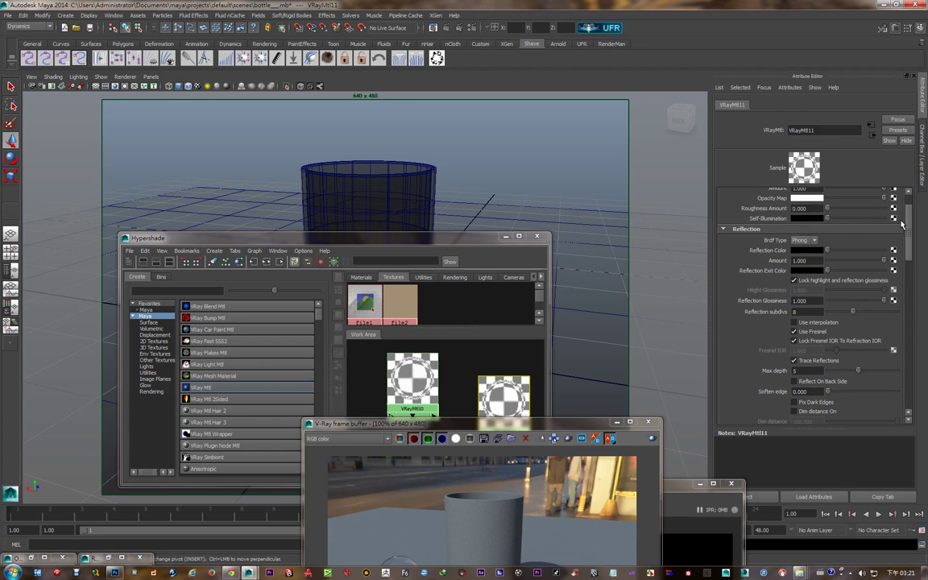
pyautogui.moveTo(842, 249); pyautogui.dragTo(909, 310)
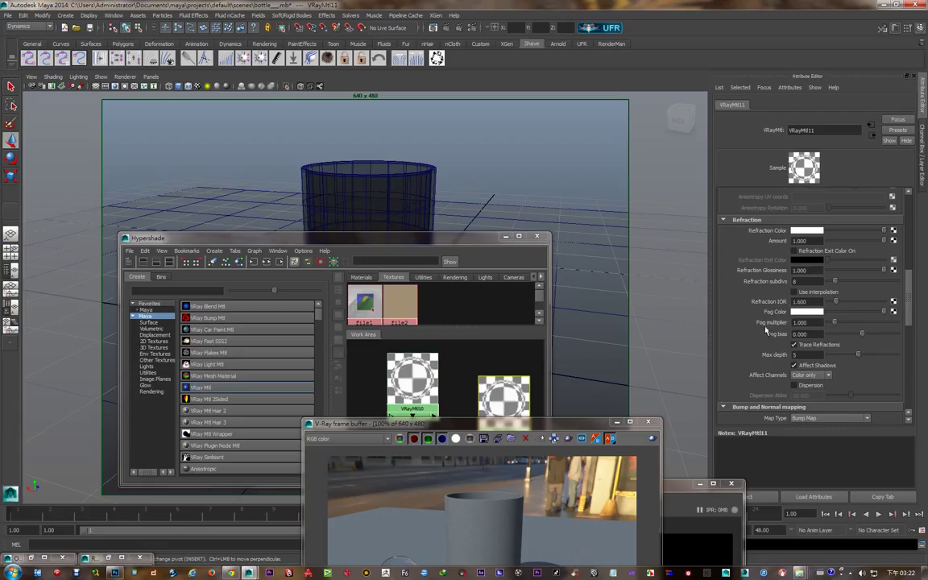
pyautogui.moveTo(835, 322); pyautogui.dragTo(880, 331)
pyautogui.click(816, 312)
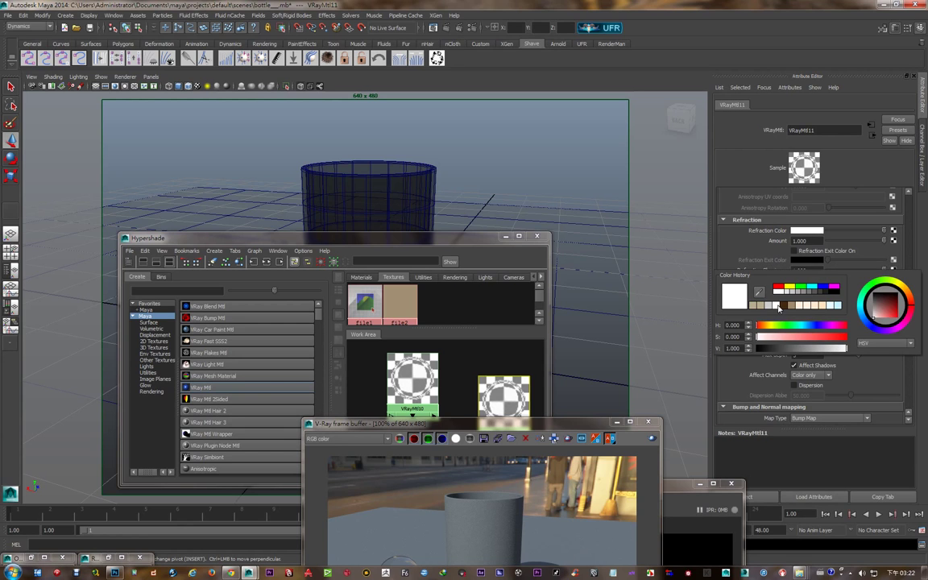
pyautogui.moveTo(839, 352); pyautogui.dragTo(840, 352)
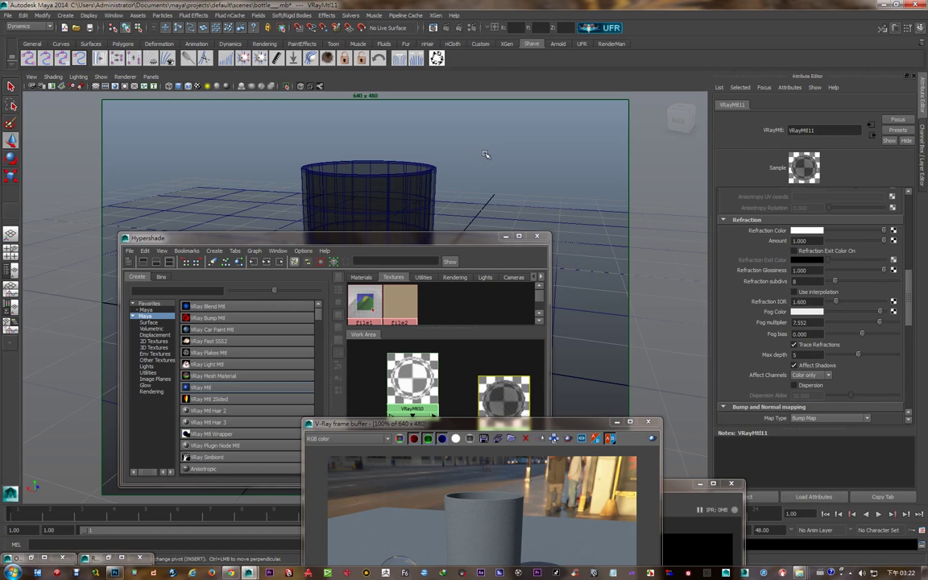
# - Render the scene to see milky, fog-filled glass, then raise the fog multiplier to 10.000
pyautogui.click(547, 427)
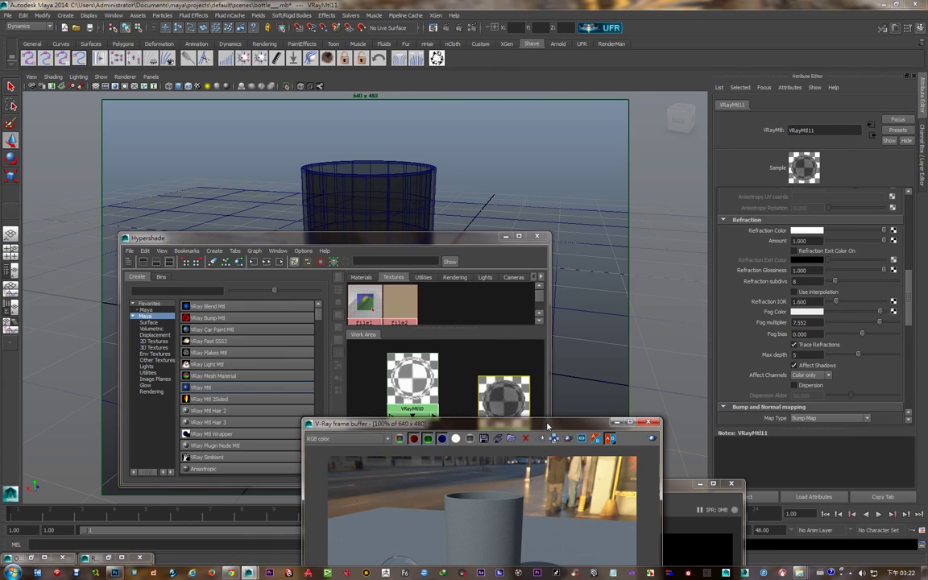
pyautogui.moveTo(547, 427); pyautogui.dragTo(476, 196)
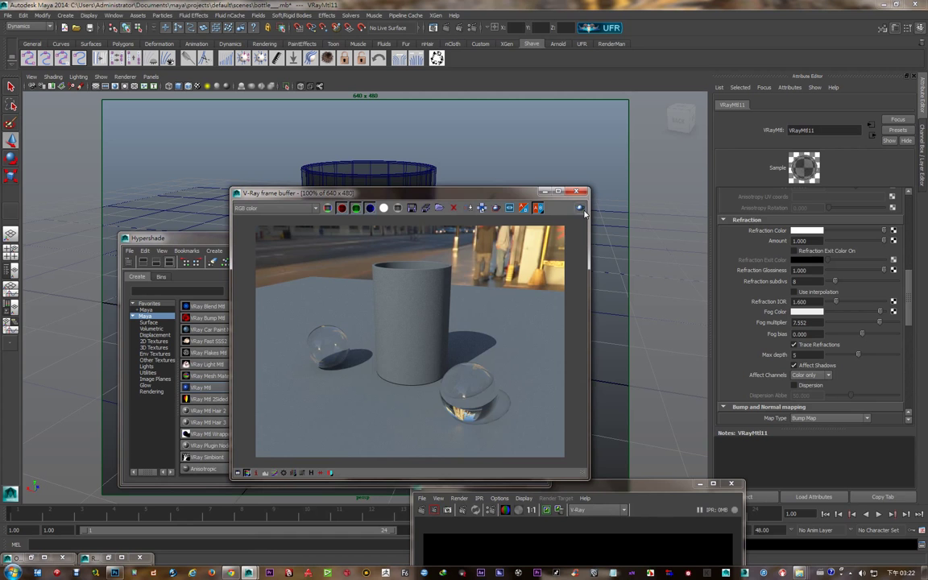
pyautogui.click(523, 207)
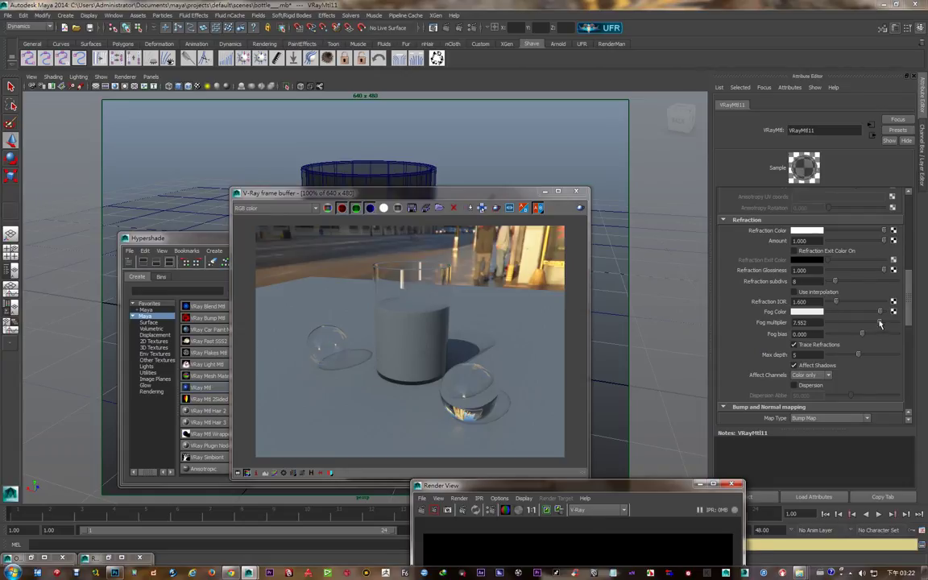
pyautogui.moveTo(878, 322); pyautogui.dragTo(911, 328)
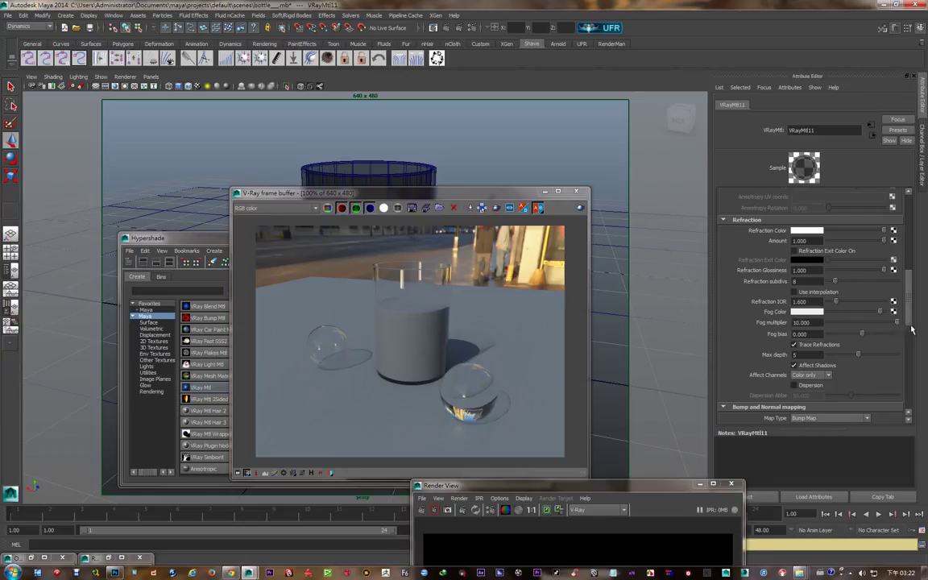
pyautogui.click(811, 317)
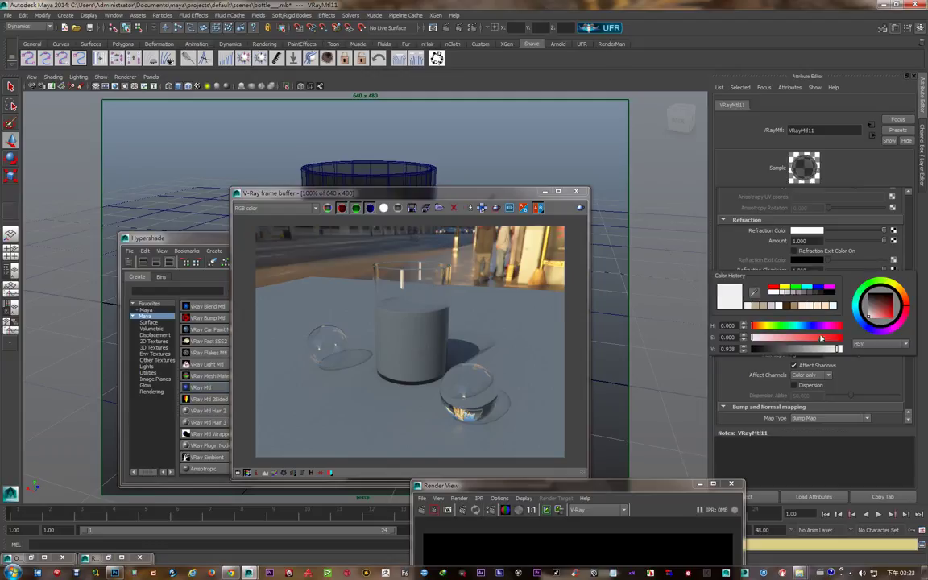
# - Darken the fog colour and region-render the top of the glass
pyautogui.click(822, 352)
pyautogui.moveTo(821, 351); pyautogui.dragTo(821, 351)
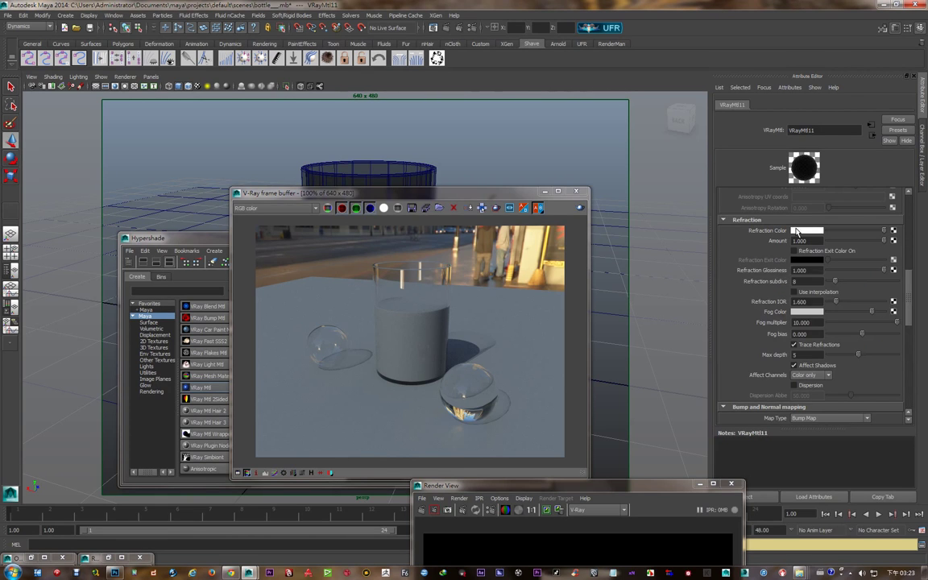
pyautogui.click(496, 207)
pyautogui.moveTo(278, 286); pyautogui.dragTo(339, 339)
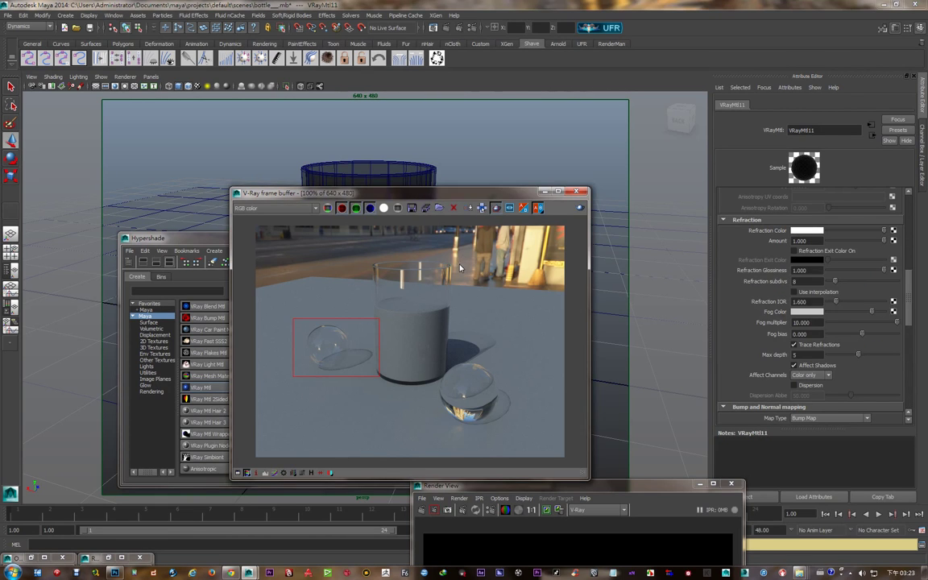
pyautogui.moveTo(406, 256); pyautogui.dragTo(417, 286)
pyautogui.moveTo(435, 322); pyautogui.dragTo(461, 320)
pyautogui.click(580, 208)
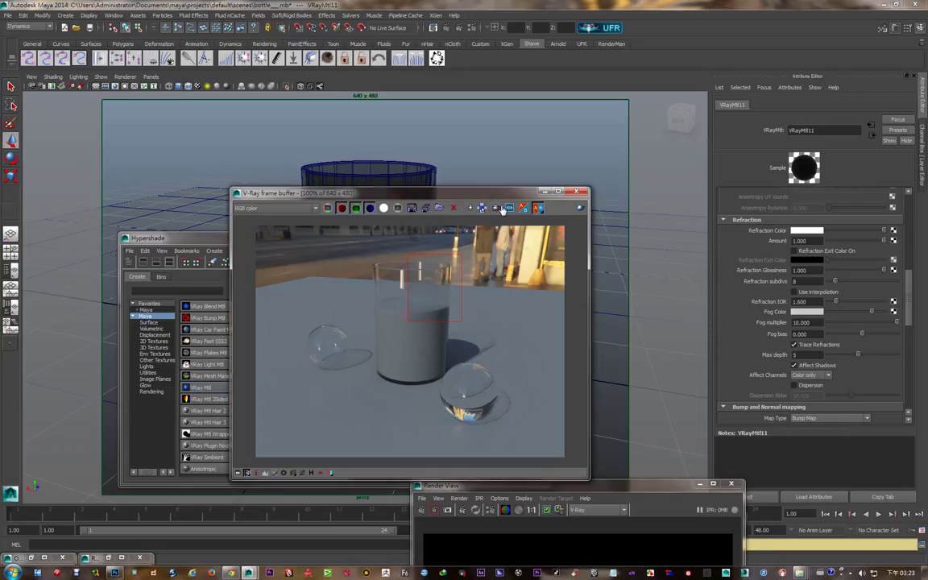
# - Make the fog colour mid grey with white refraction, re-rendering the glass-top region
pyautogui.click(452, 194)
pyautogui.click(799, 232)
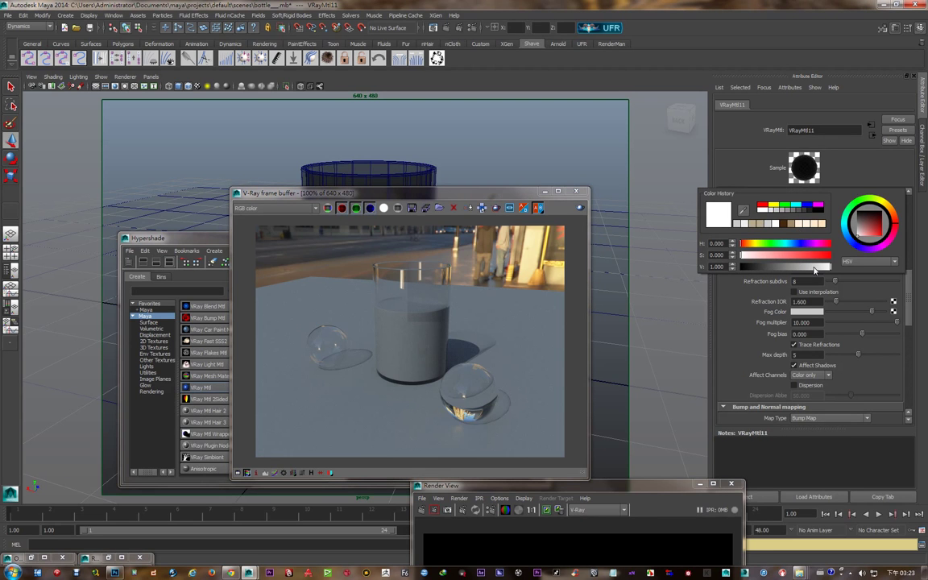
pyautogui.click(858, 313)
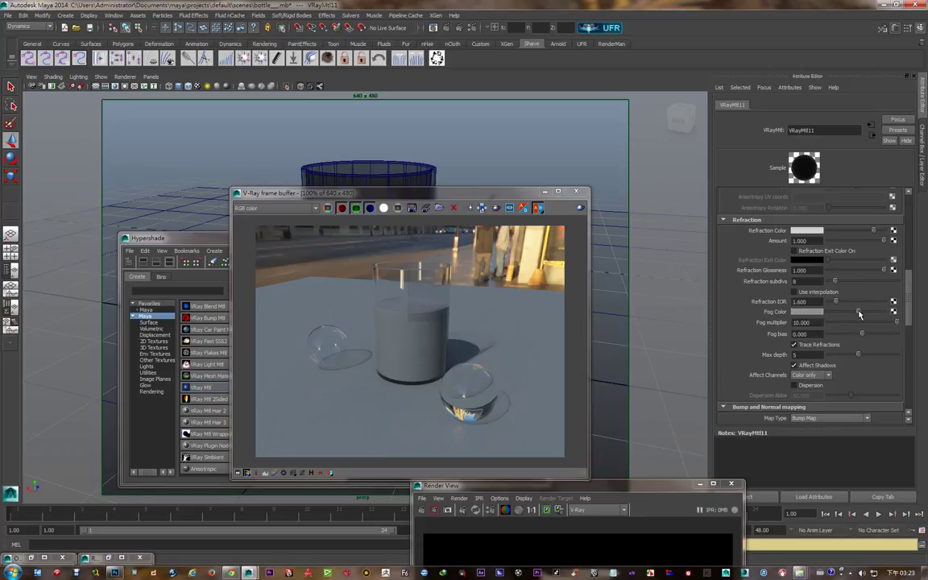
pyautogui.click(496, 207)
pyautogui.moveTo(407, 257); pyautogui.dragTo(462, 320)
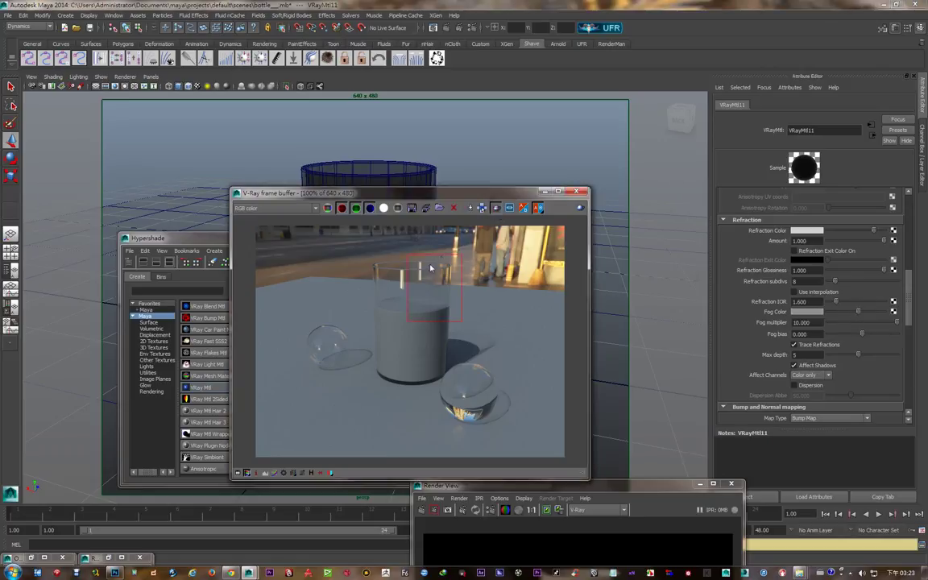
pyautogui.click(516, 197)
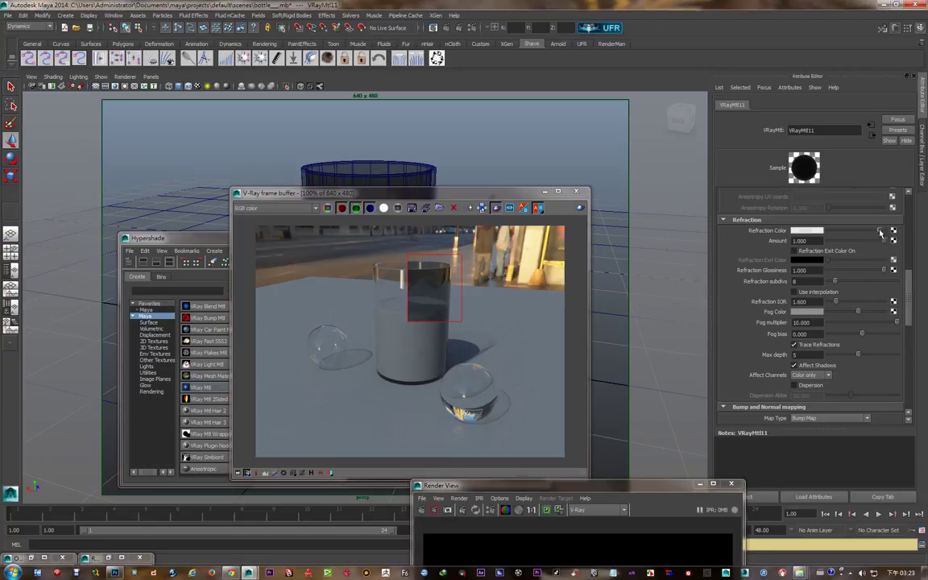
pyautogui.moveTo(873, 230); pyautogui.dragTo(884, 231)
pyautogui.click(524, 207)
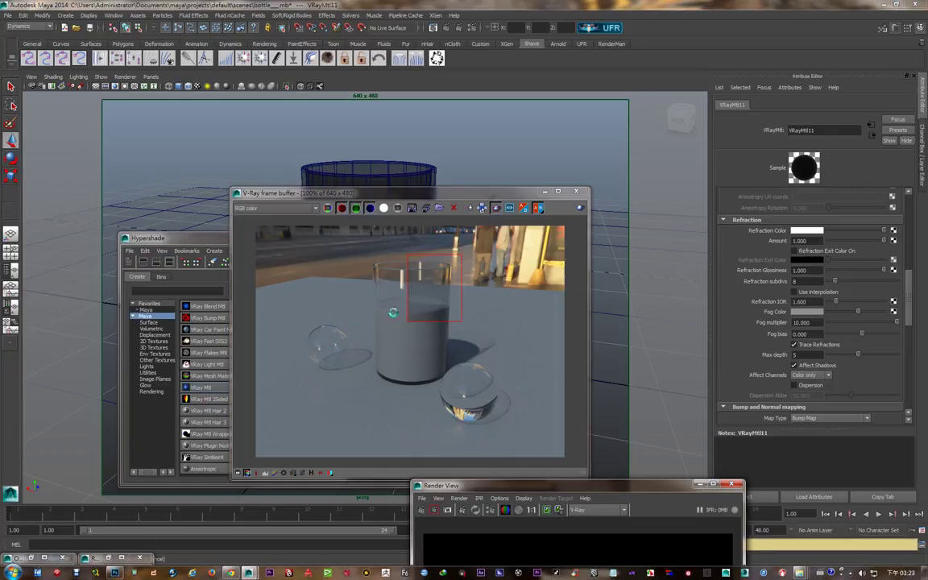
pyautogui.click(496, 208)
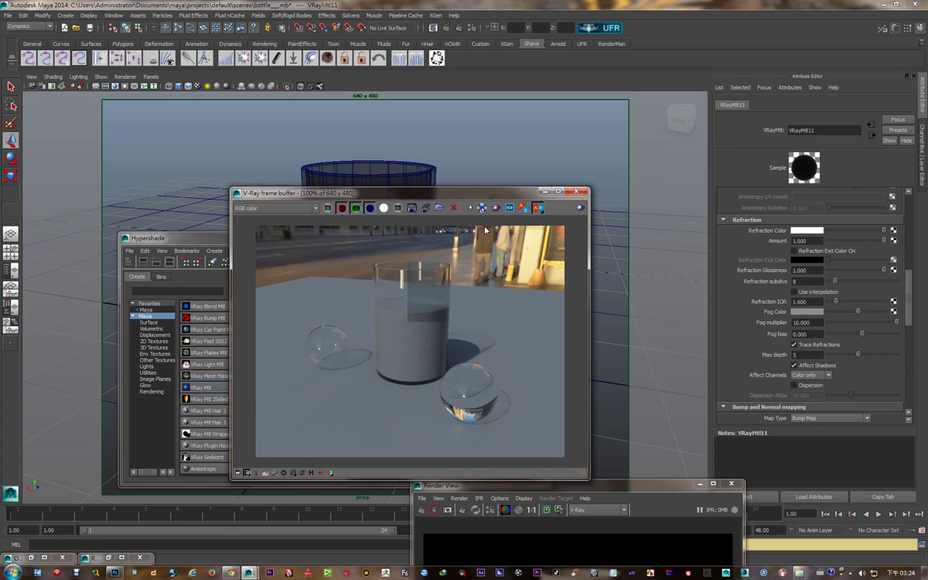
# - Render the full scene showing grey liquid and bring up the fog colour (V 0.556)
pyautogui.click(578, 209)
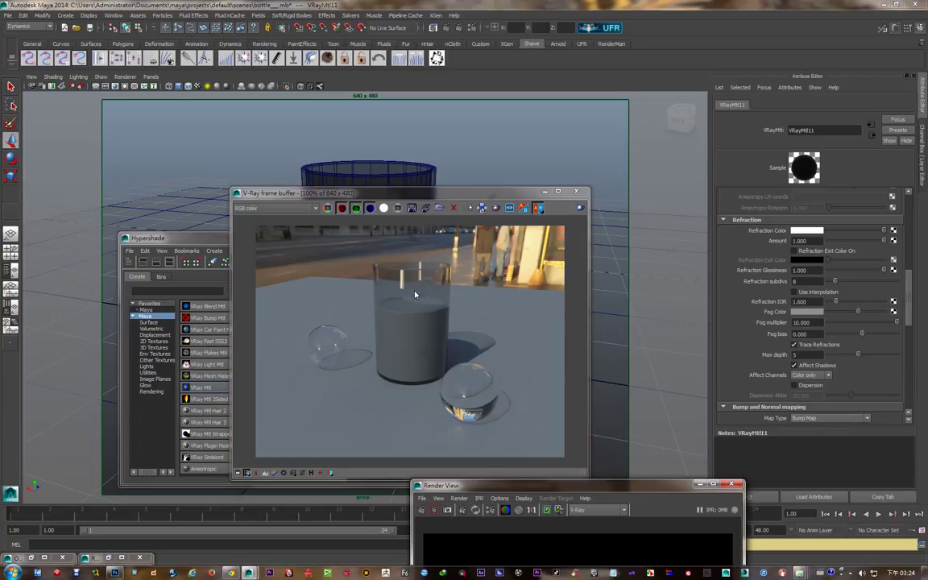
pyautogui.click(802, 314)
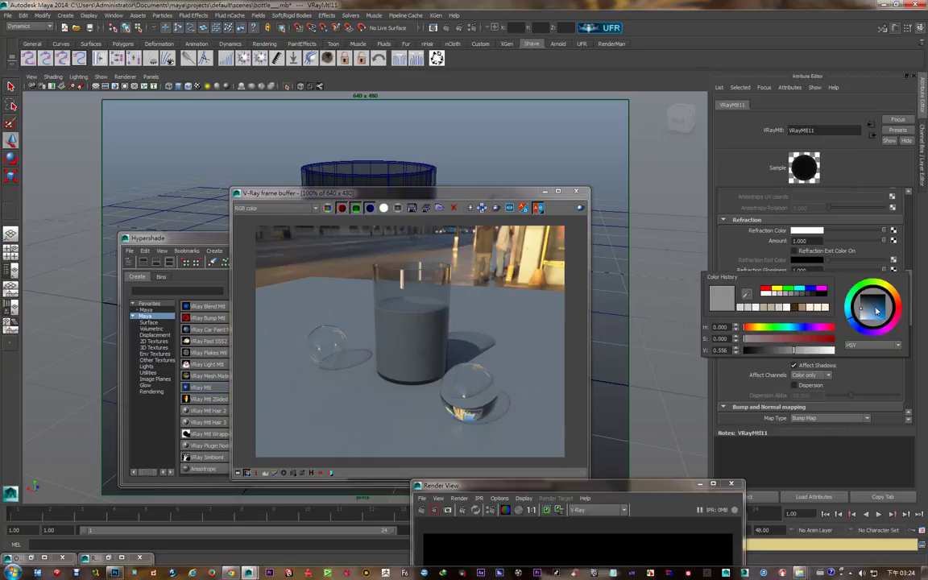
# - Tint VRayMtl11's fog colour a light bluish grey
pyautogui.click(851, 320)
pyautogui.click(869, 307)
pyautogui.moveTo(869, 307); pyautogui.dragTo(870, 314)
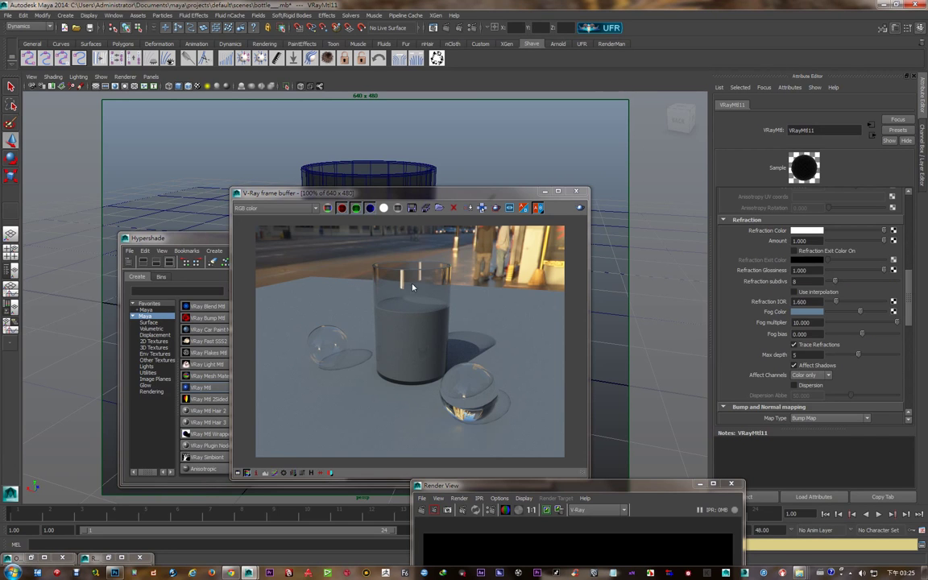
pyautogui.click(447, 192)
# - Region-render the glass, then bring the Hypershade back in front of the render
pyautogui.click(496, 208)
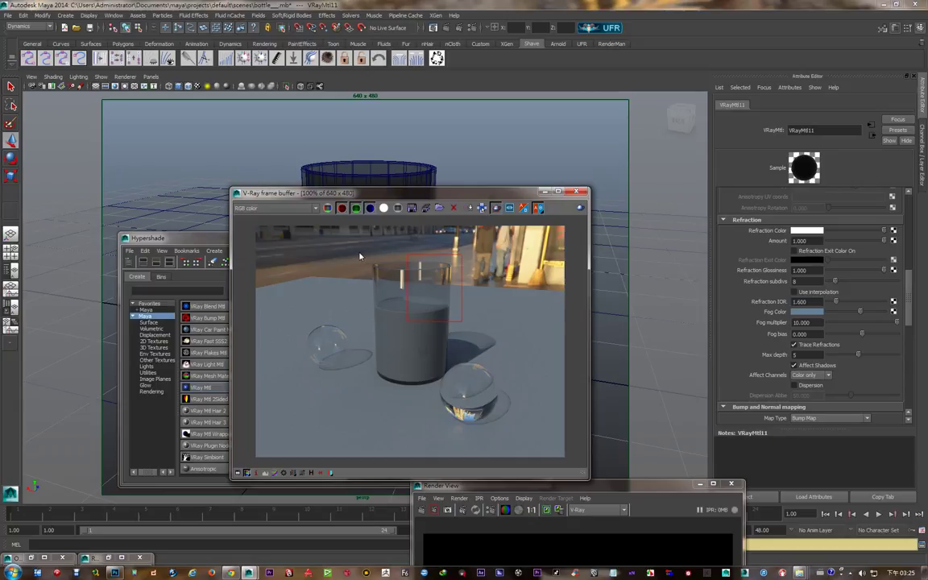
pyautogui.moveTo(358, 254); pyautogui.dragTo(425, 390)
pyautogui.click(578, 209)
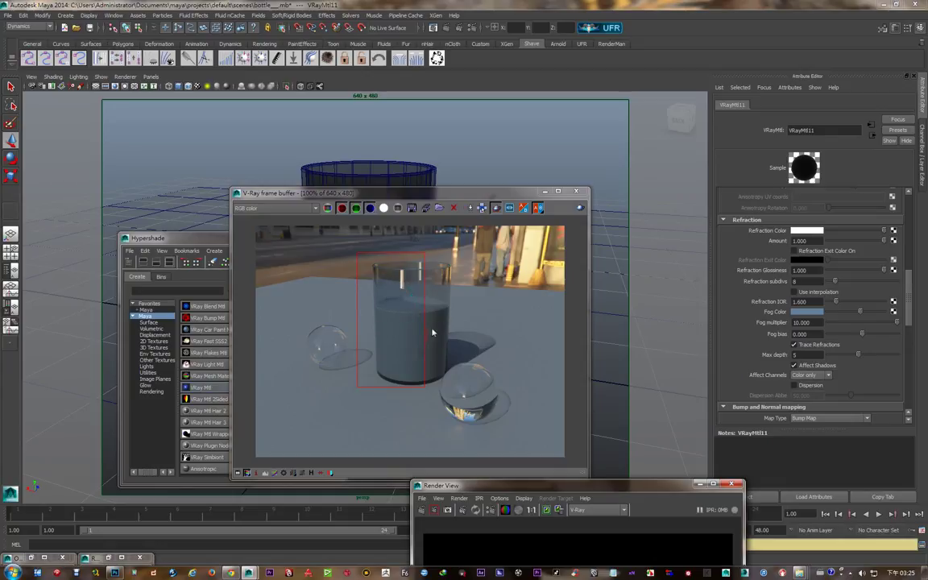
pyautogui.click(478, 226)
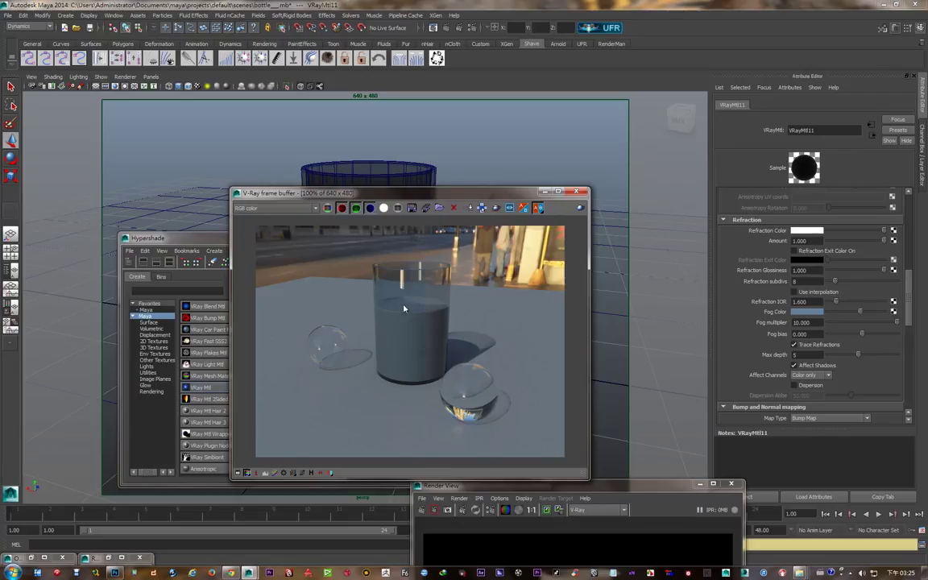
pyautogui.click(193, 239)
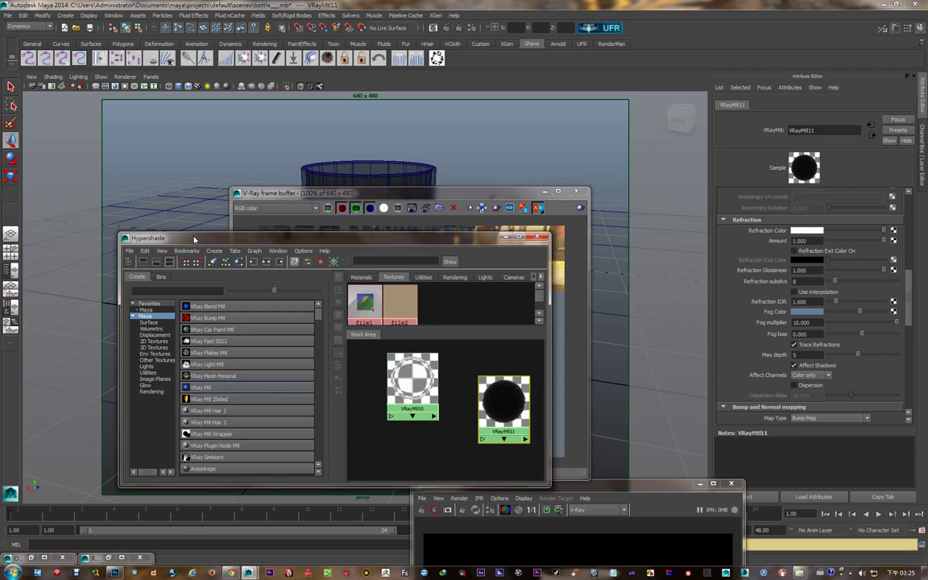
# - Create a new VRayMtl12 material in the Hypershade
pyautogui.click(241, 387)
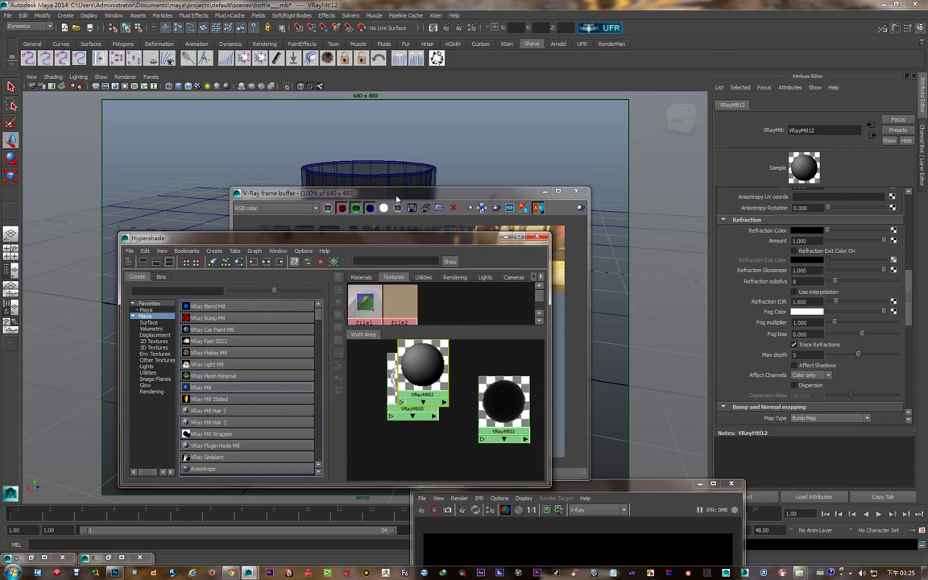
pyautogui.moveTo(358, 193); pyautogui.dragTo(612, 165)
pyautogui.click(426, 241)
pyautogui.moveTo(427, 242); pyautogui.dragTo(510, 186)
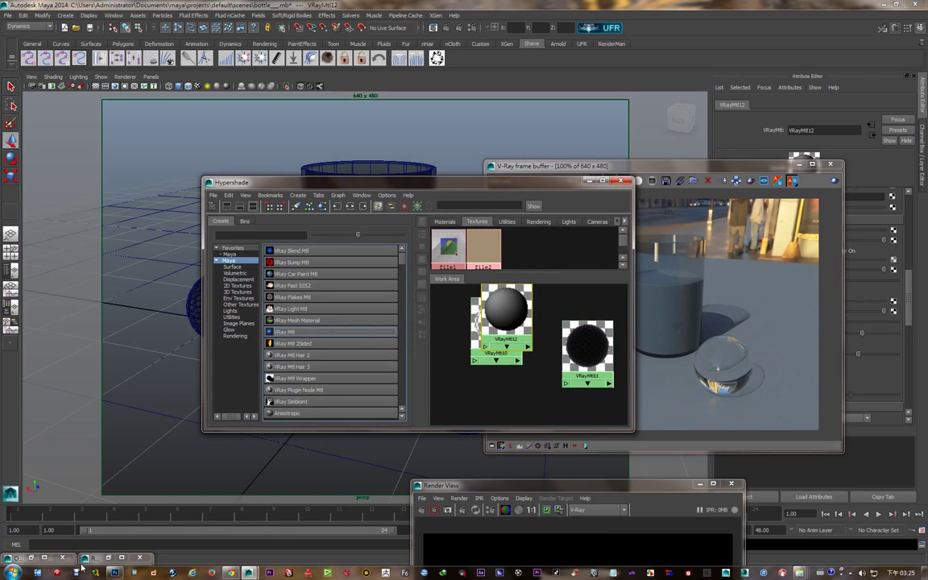
# - Reopen the Outliner, select polySurface2, and place VRayMtl12 beside the other materials
pyautogui.click(32, 557)
pyautogui.moveTo(409, 185); pyautogui.dragTo(387, 517)
pyautogui.click(109, 355)
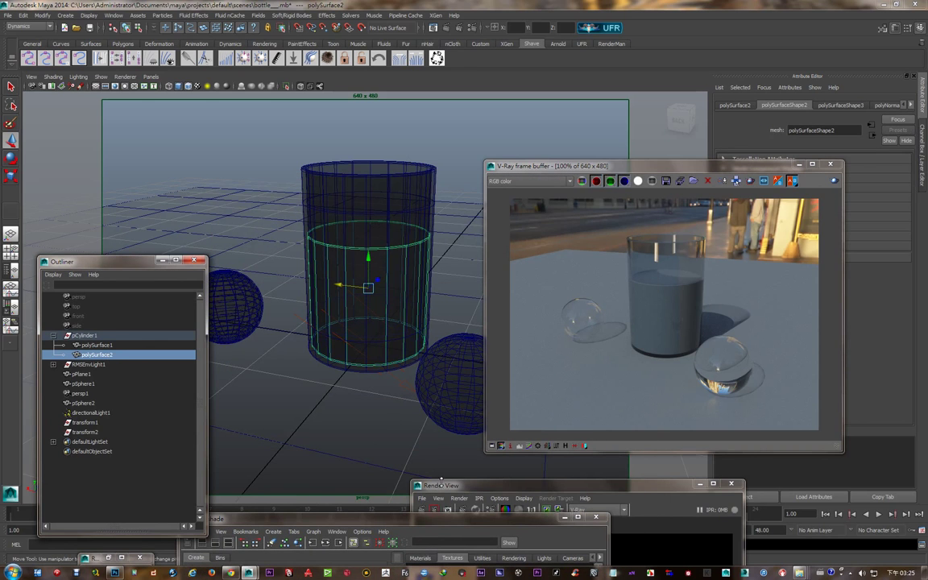
pyautogui.moveTo(403, 518); pyautogui.dragTo(445, 321)
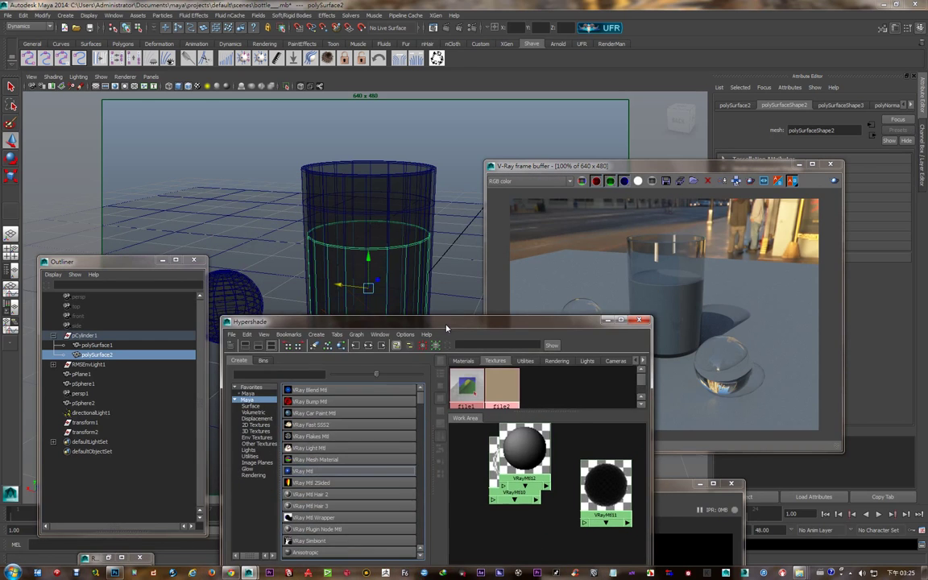
pyautogui.moveTo(503, 398); pyautogui.dragTo(513, 409, button='right')
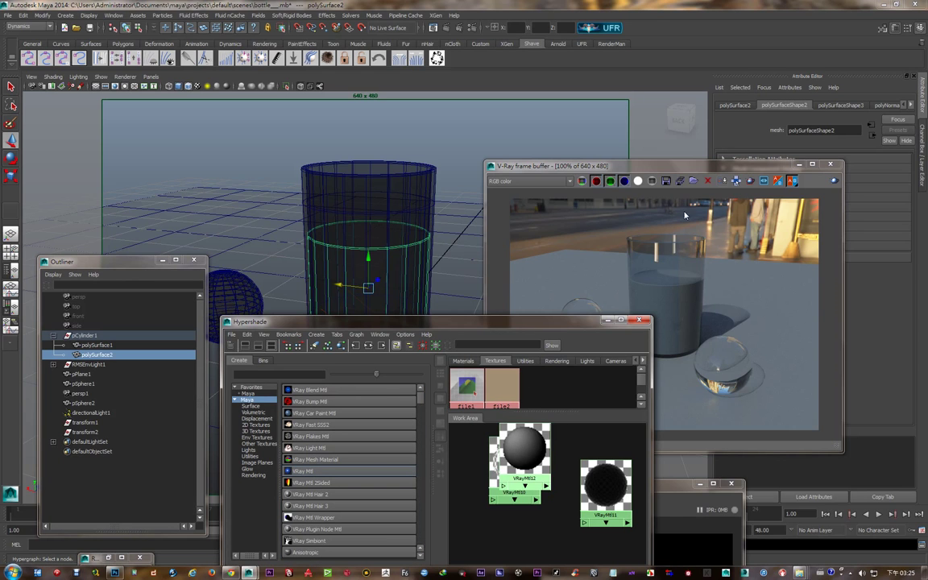
pyautogui.moveTo(700, 166); pyautogui.dragTo(552, 539)
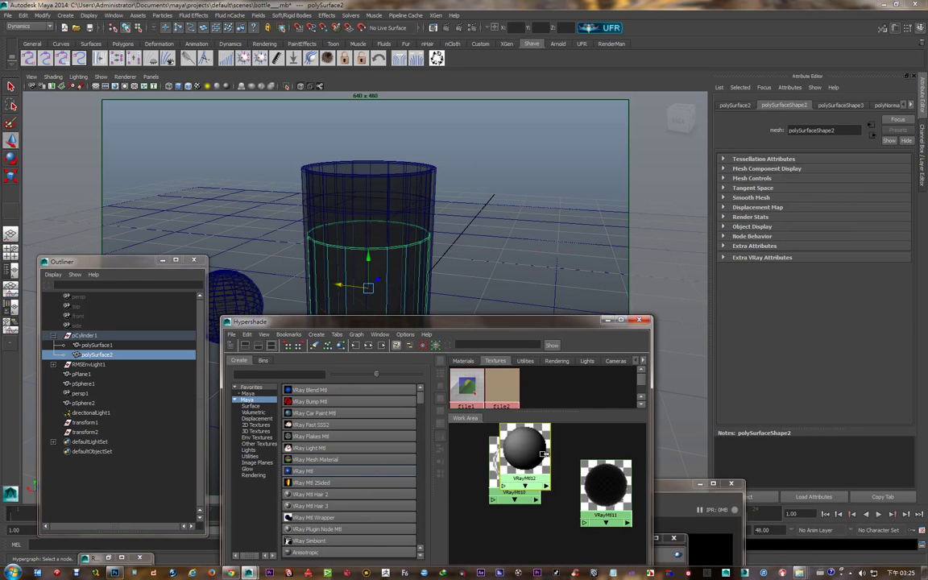
pyautogui.click(519, 450)
pyautogui.moveTo(519, 451)
pyautogui.mouseDown()
pyautogui.moveTo(550, 463)
pyautogui.moveTo(505, 480)
pyautogui.mouseUp()
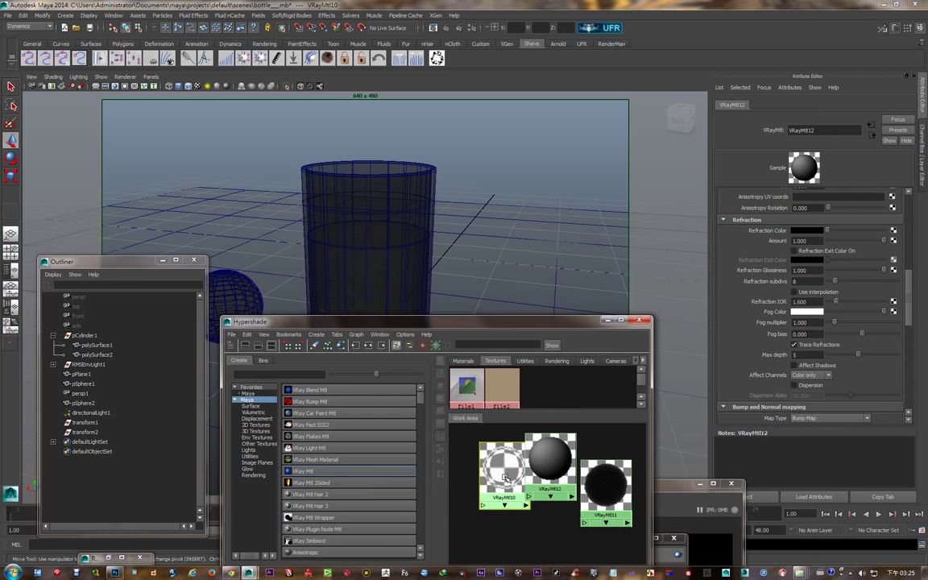
# - Select VRayMtl12, make its reflection colour white and keep the Blinn BRDF
pyautogui.click(553, 452)
pyautogui.moveTo(907, 316); pyautogui.dragTo(907, 242)
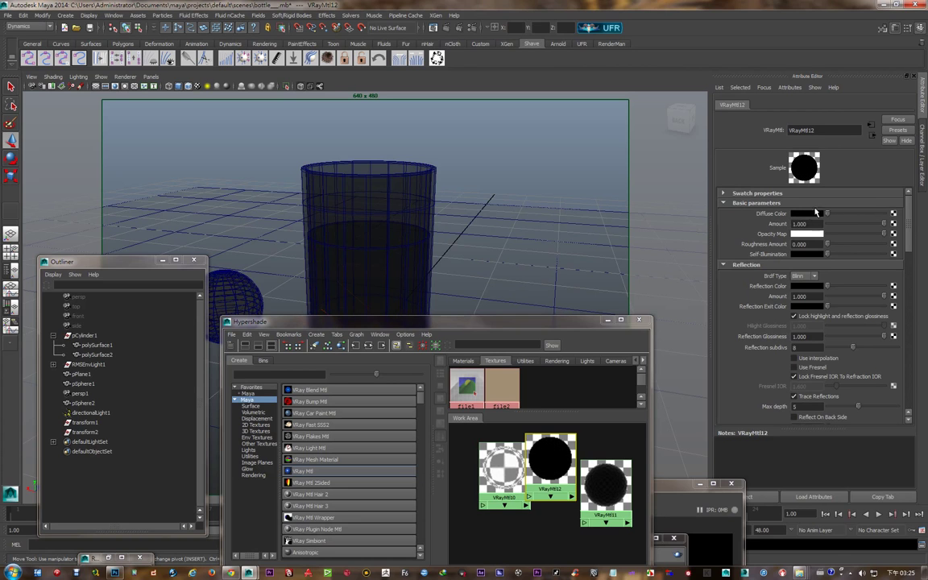
pyautogui.scroll(-1, 909, 233)
pyautogui.scroll(-3, 909, 233)
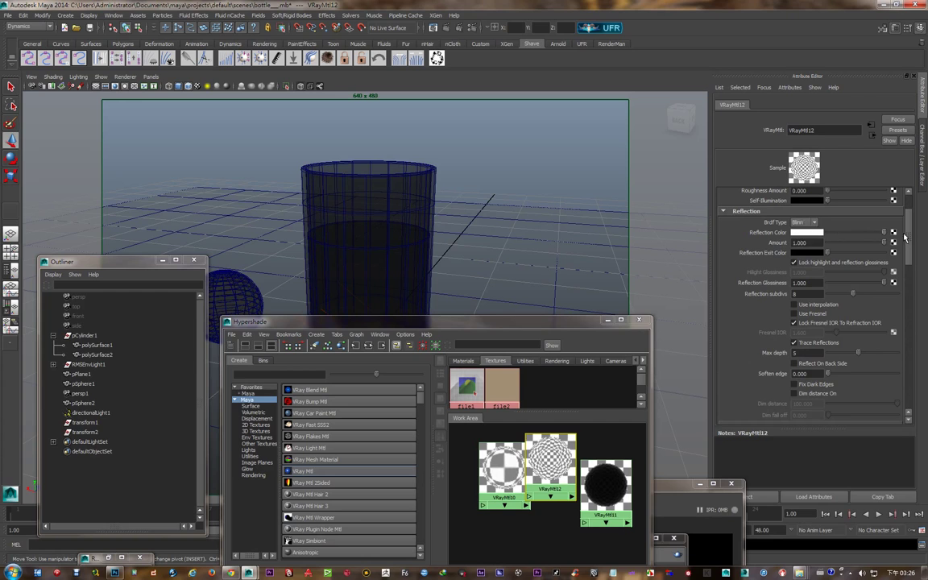
pyautogui.click(804, 222)
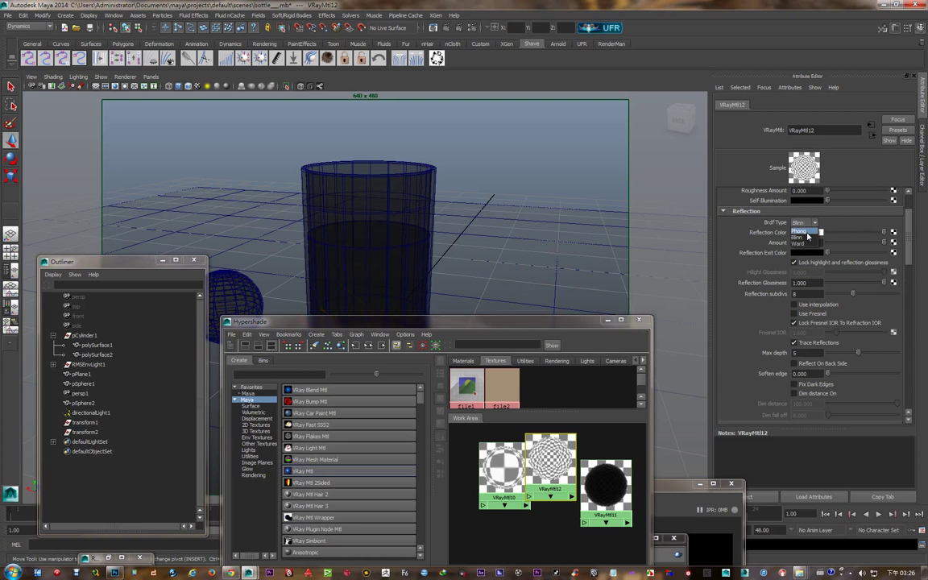
pyautogui.click(808, 236)
# - Enable Fresnel reflections on VRayMtl12, with white refraction and IOR 1.600
pyautogui.scroll(-7, 906, 258)
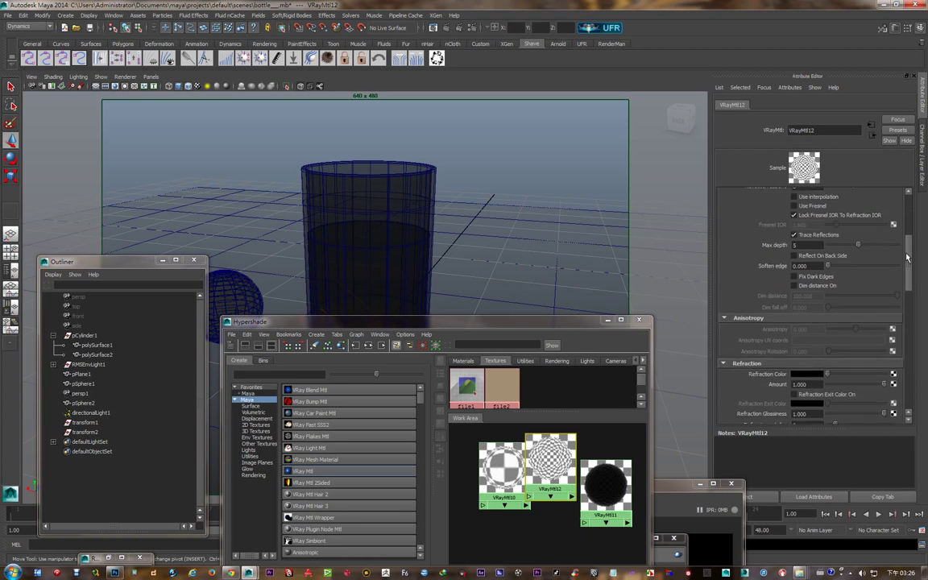
pyautogui.scroll(-4, 907, 258)
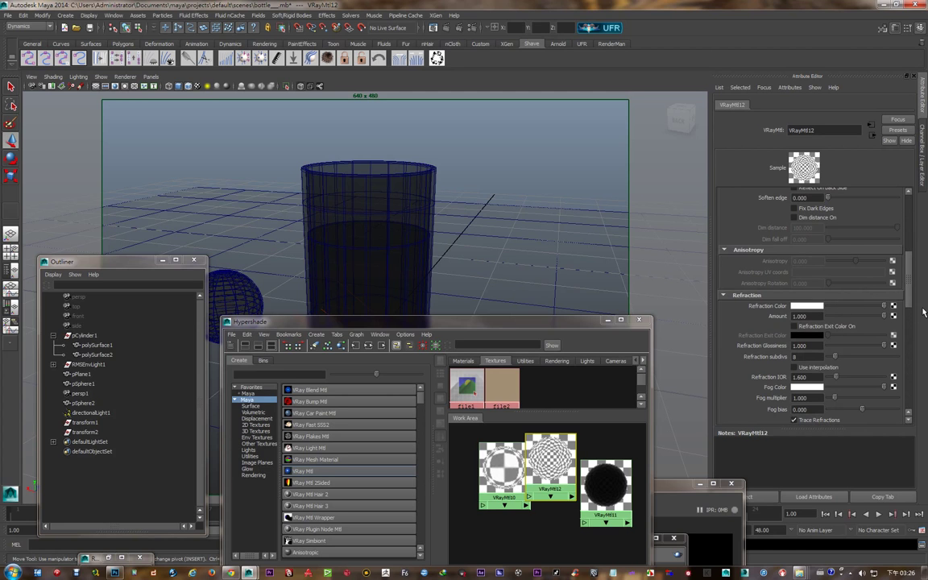
pyautogui.scroll(-5, 918, 314)
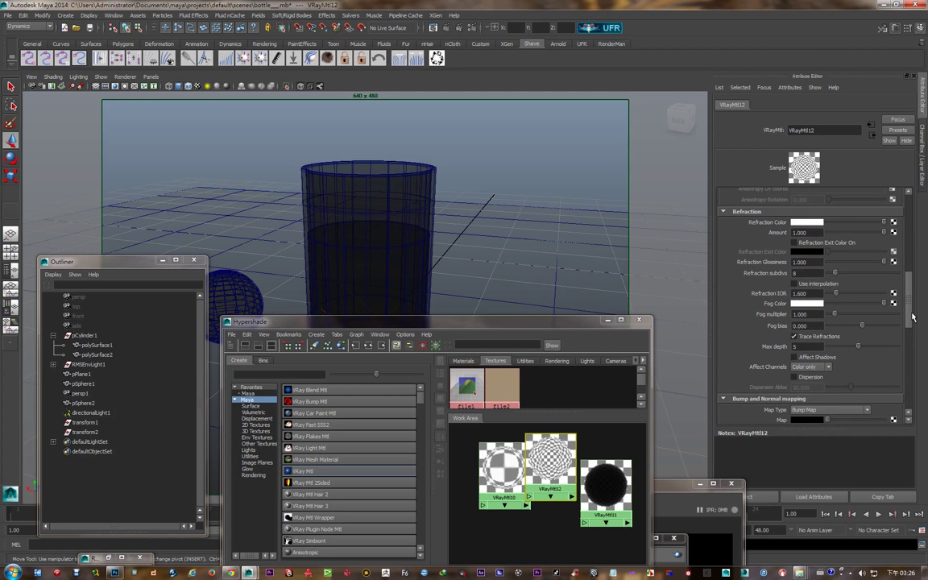
pyautogui.scroll(4, 906, 270)
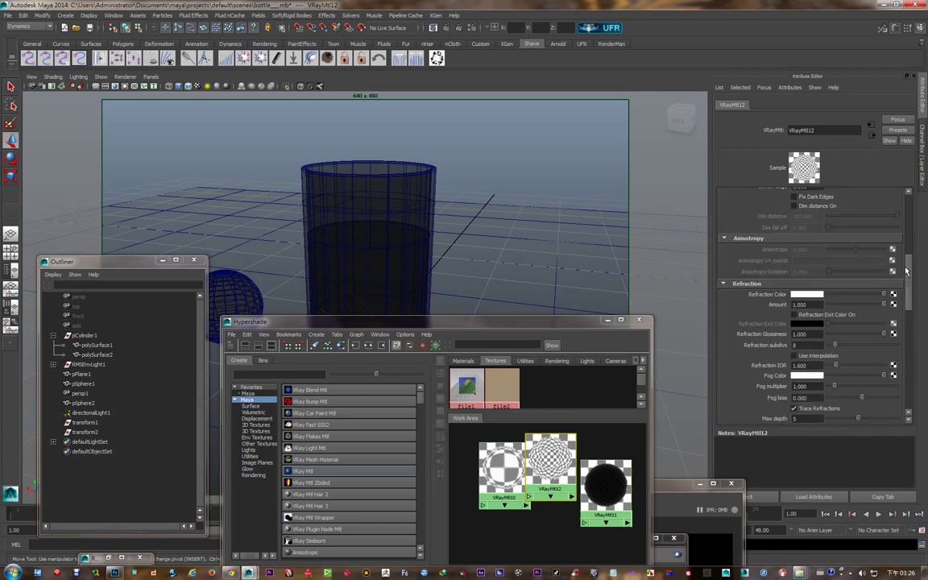
pyautogui.scroll(8, 906, 270)
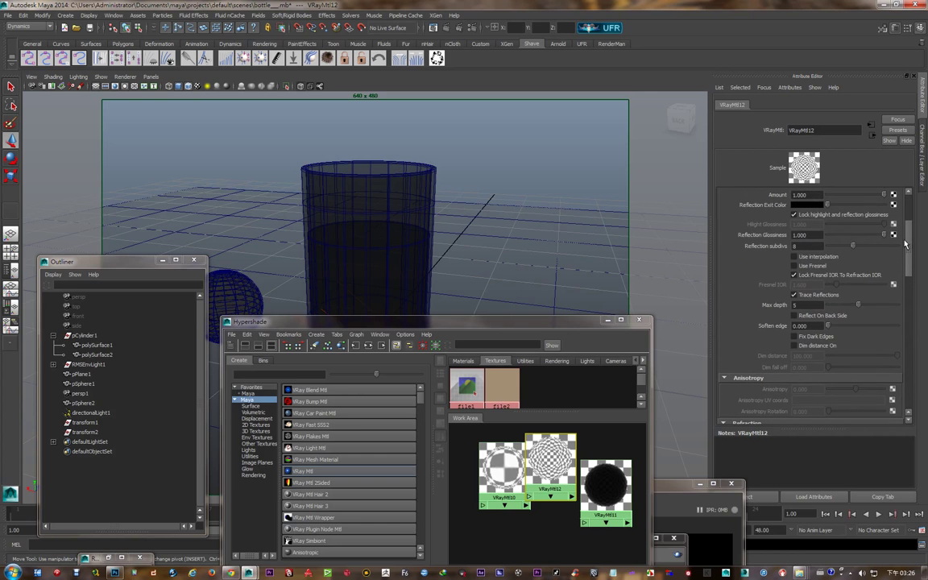
pyautogui.click(808, 267)
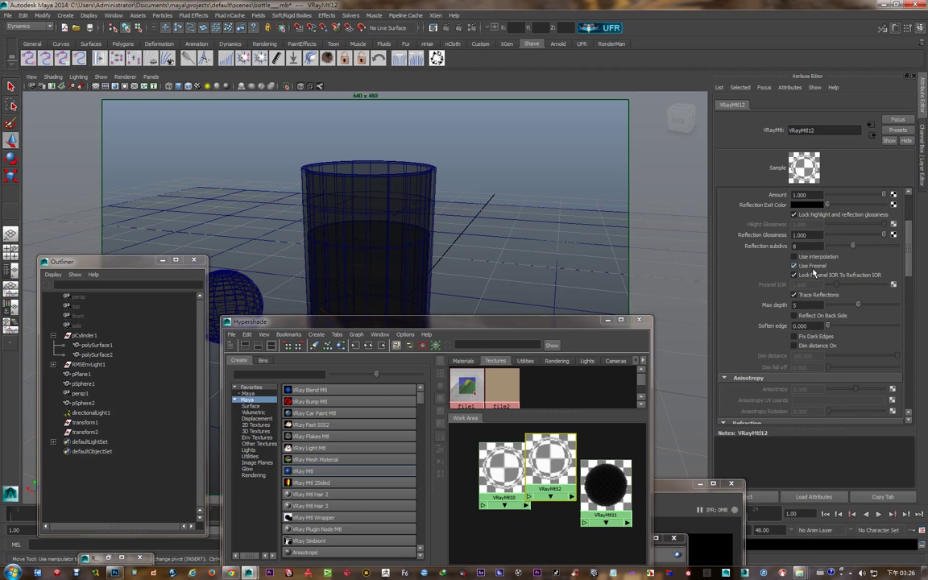
pyautogui.scroll(-12, 908, 310)
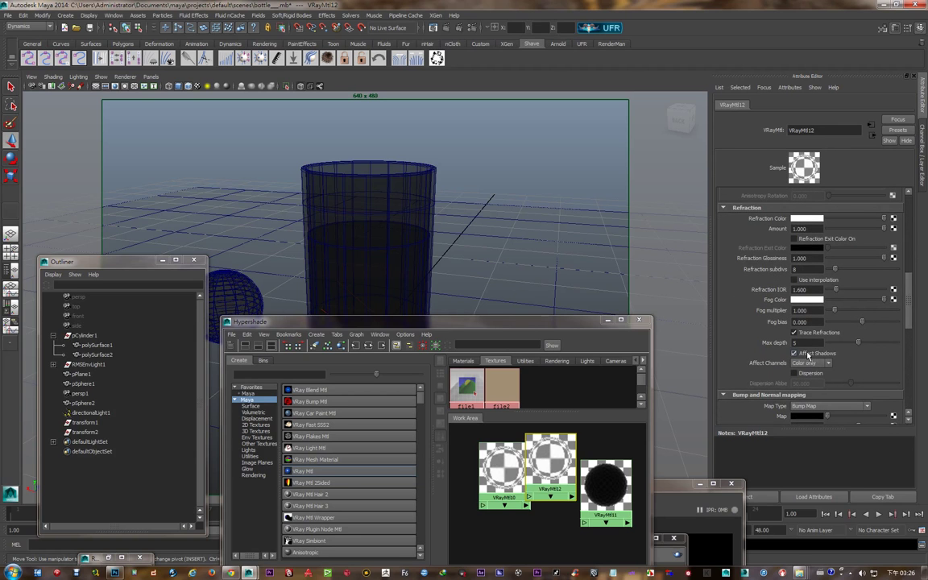
pyautogui.scroll(3, 909, 302)
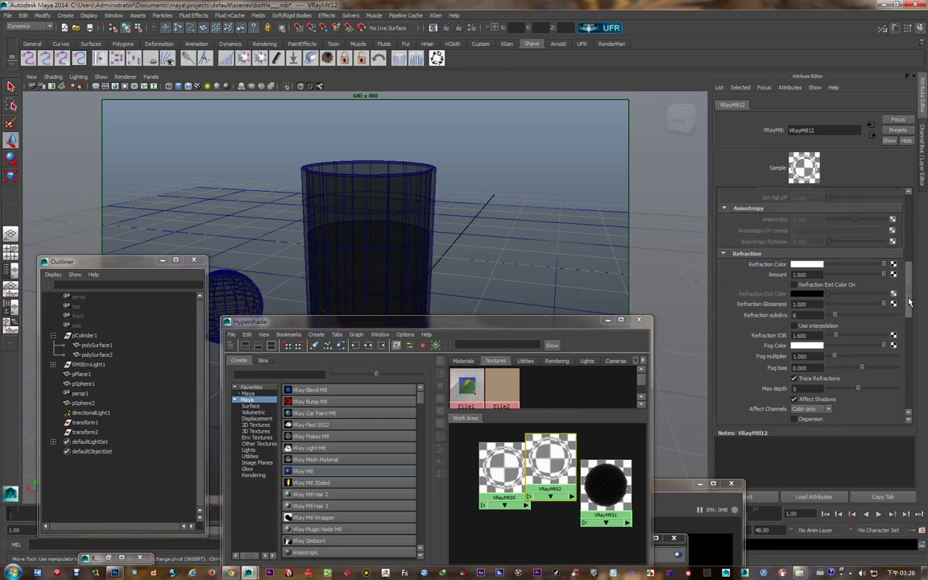
pyautogui.scroll(2, 909, 302)
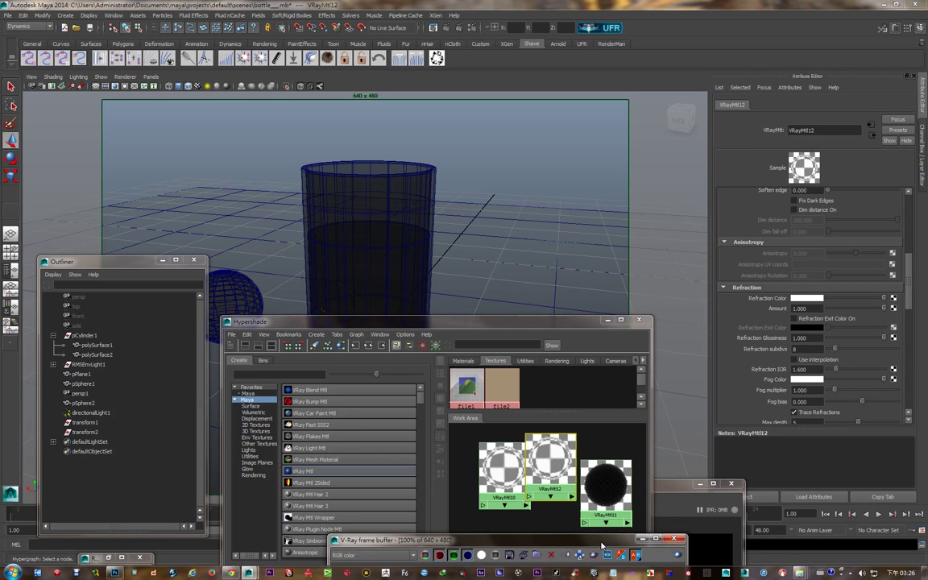
# - Re-render the scene to show clear, water-like liquid in the glass
pyautogui.moveTo(588, 234); pyautogui.dragTo(610, 147)
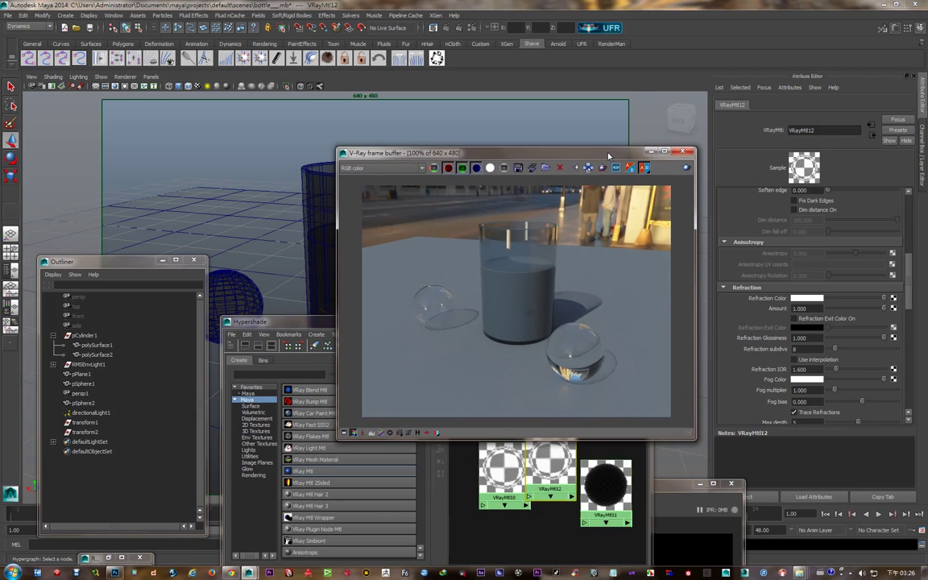
pyautogui.click(686, 170)
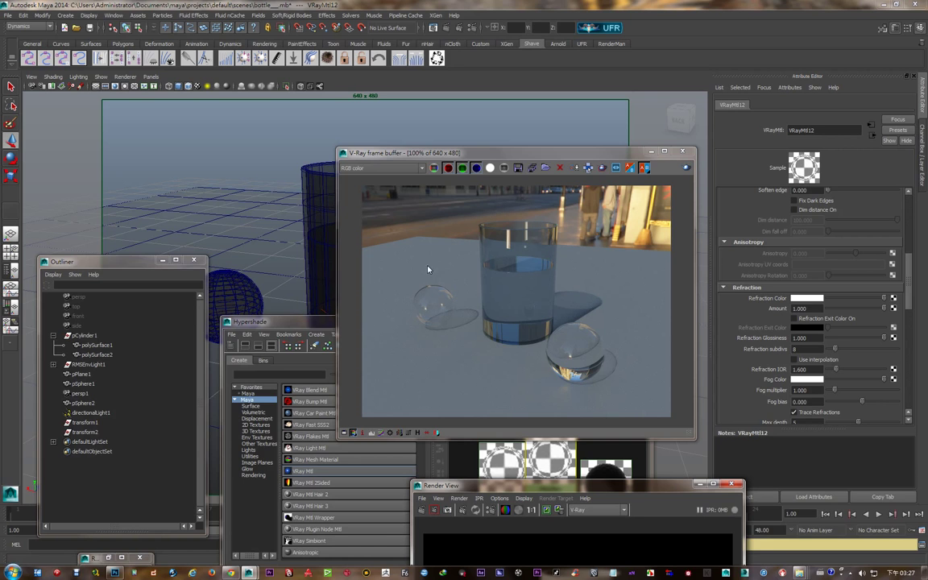
pyautogui.moveTo(498, 155); pyautogui.dragTo(435, 158)
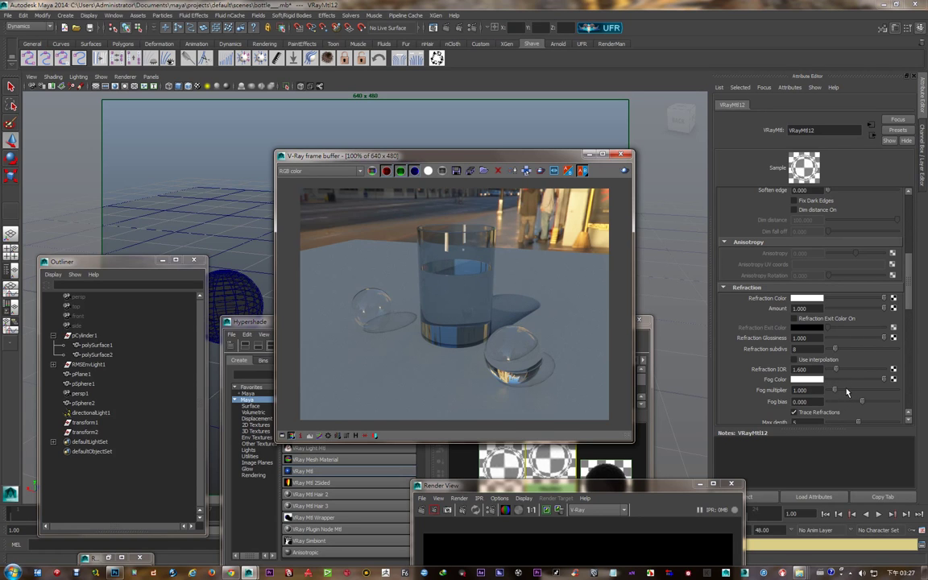
# - Set fog multiplier 10 and pale peach fog (H 37.569, S 0.275), then box the glass region
pyautogui.moveTo(834, 390); pyautogui.dragTo(900, 390)
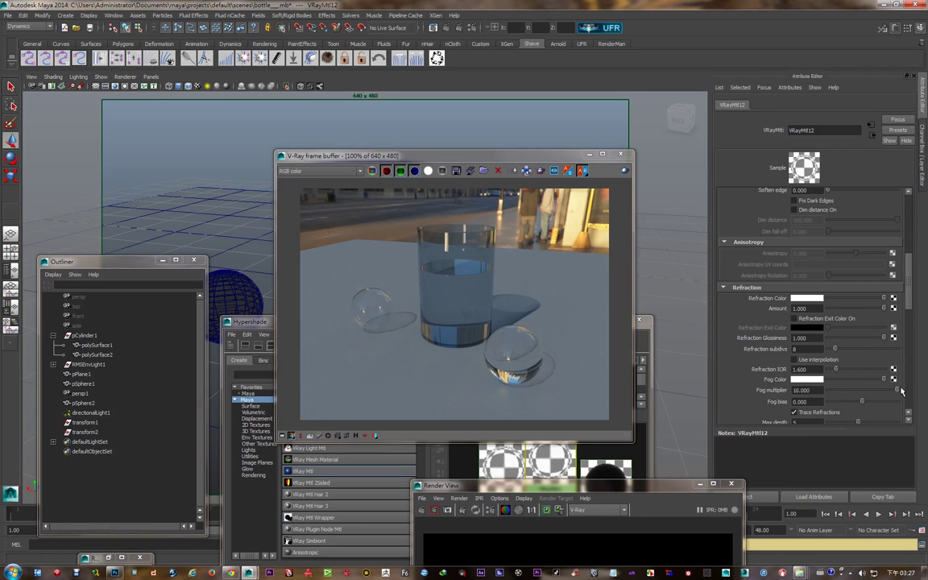
pyautogui.click(803, 380)
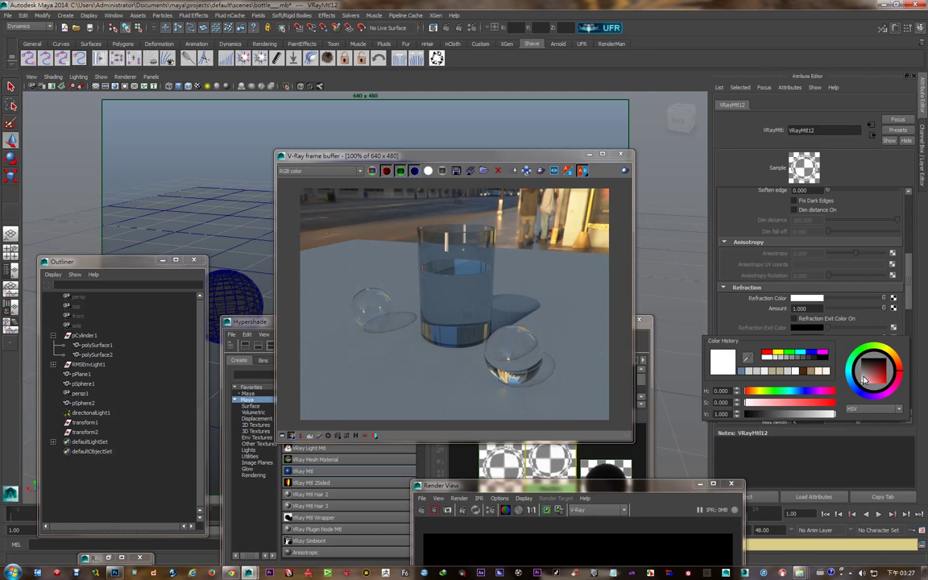
pyautogui.moveTo(889, 362); pyautogui.dragTo(893, 360)
pyautogui.click(868, 389)
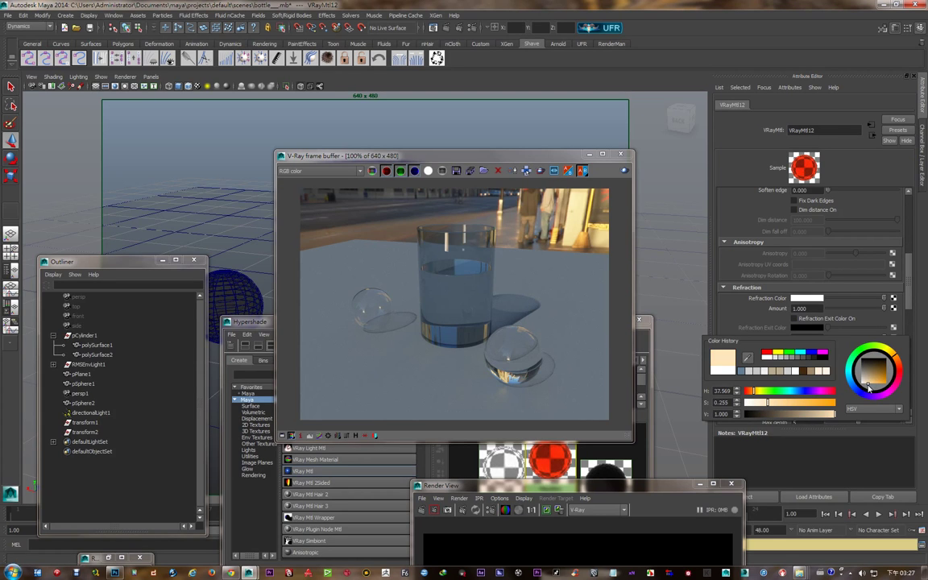
pyautogui.moveTo(867, 389); pyautogui.dragTo(869, 389)
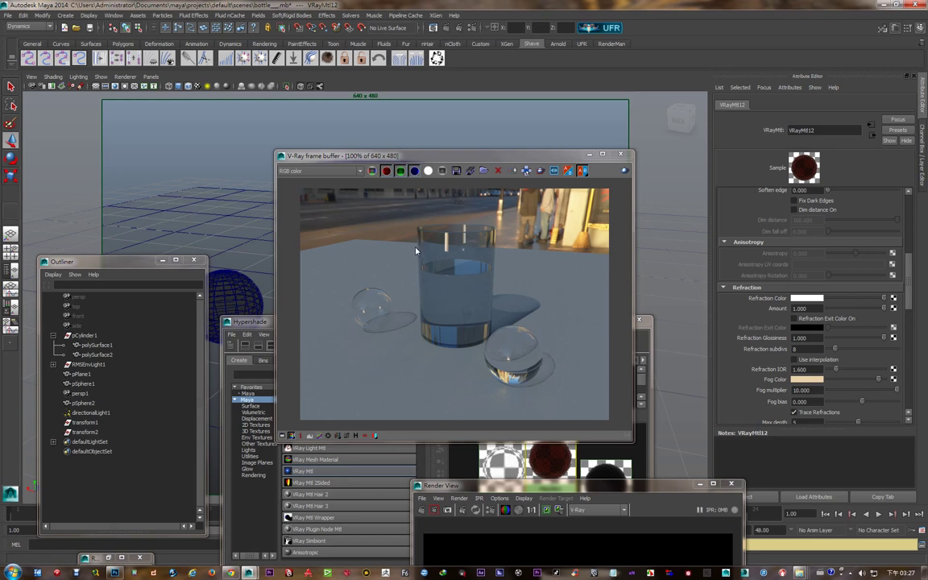
pyautogui.moveTo(402, 215); pyautogui.dragTo(469, 349)
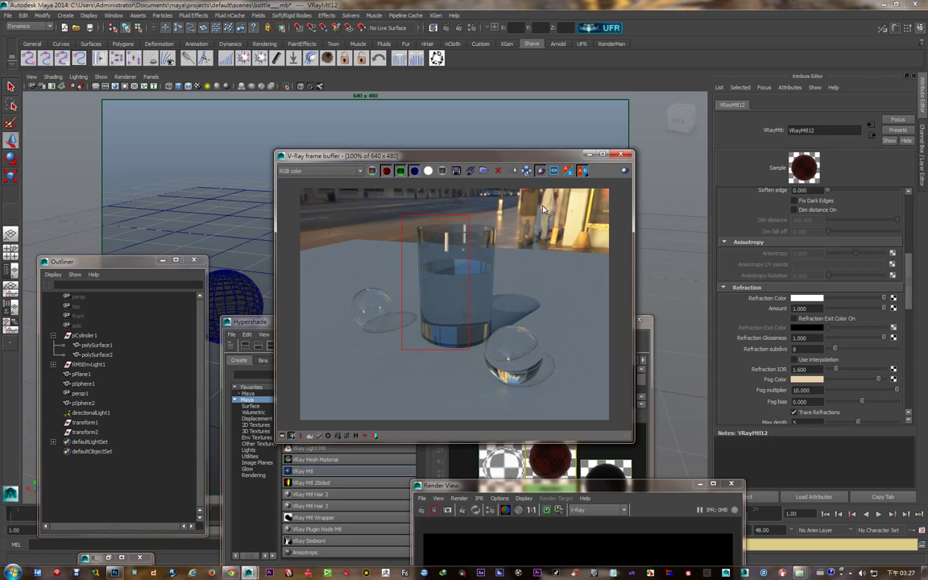
# - Region-render the glass, lower the fog multiplier to 6.294, and render it again
pyautogui.click(622, 173)
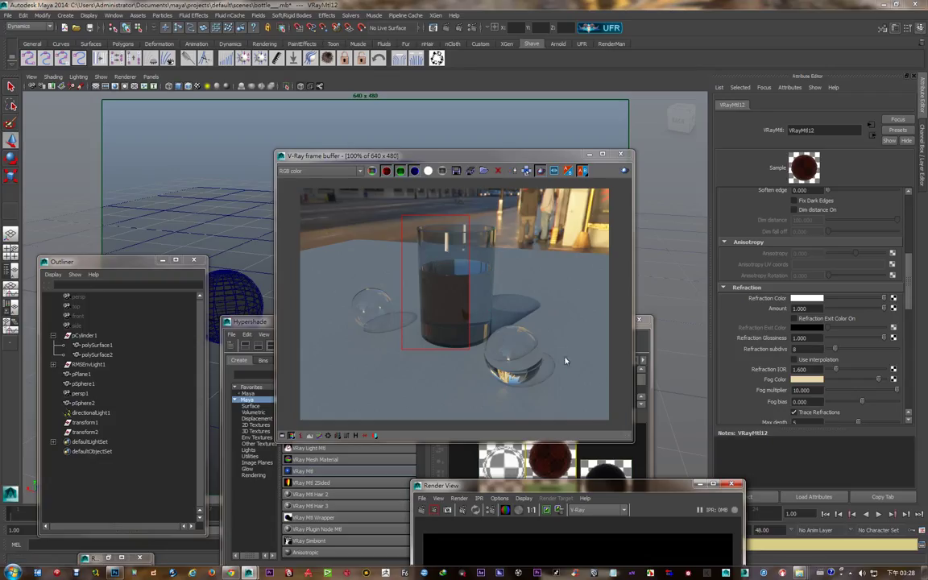
pyautogui.click(872, 391)
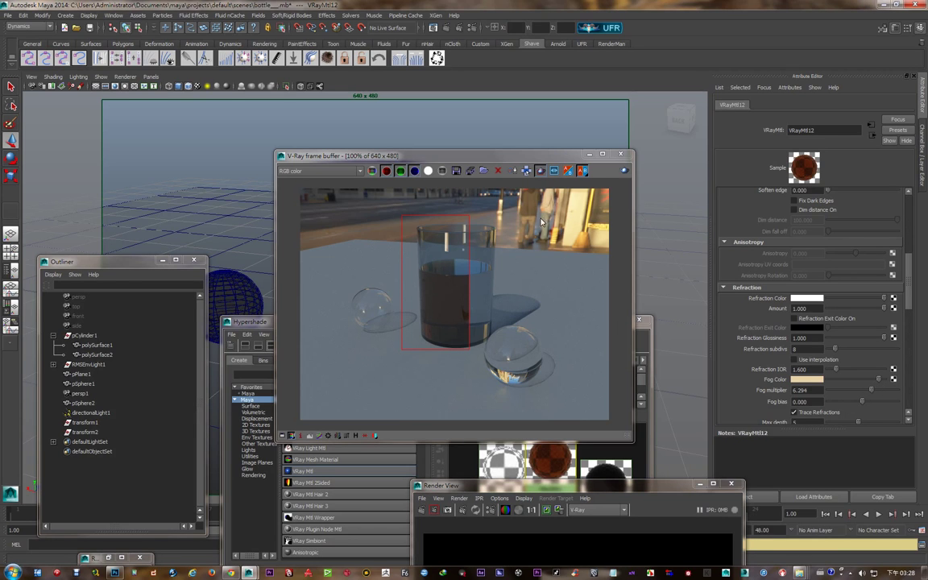
pyautogui.click(622, 170)
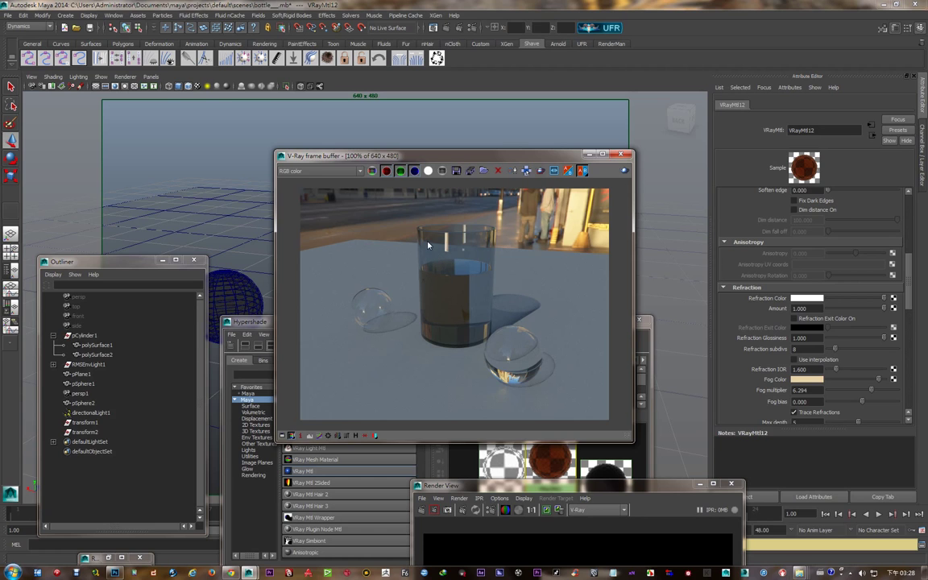
# - Move the render window up and rearrange the material nodes, including VRayMtl11 and VRayMtl12, in Hypershade
pyautogui.moveTo(426, 157); pyautogui.dragTo(421, 108)
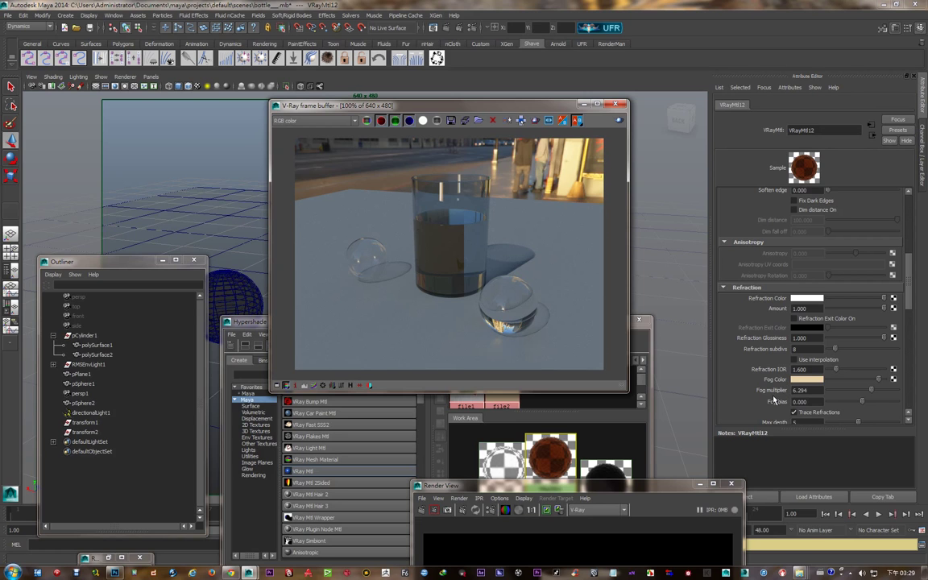
pyautogui.click(496, 423)
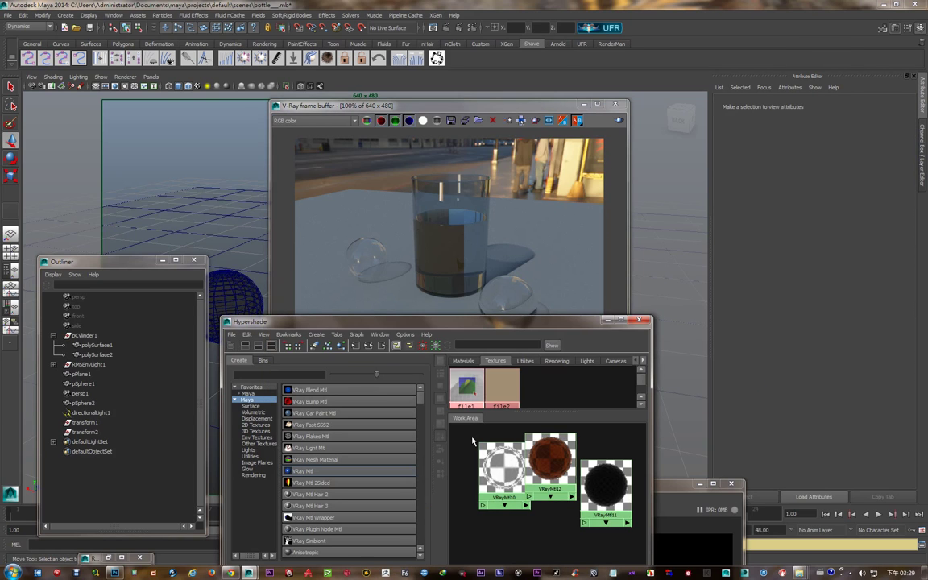
pyautogui.moveTo(522, 453); pyautogui.dragTo(528, 509)
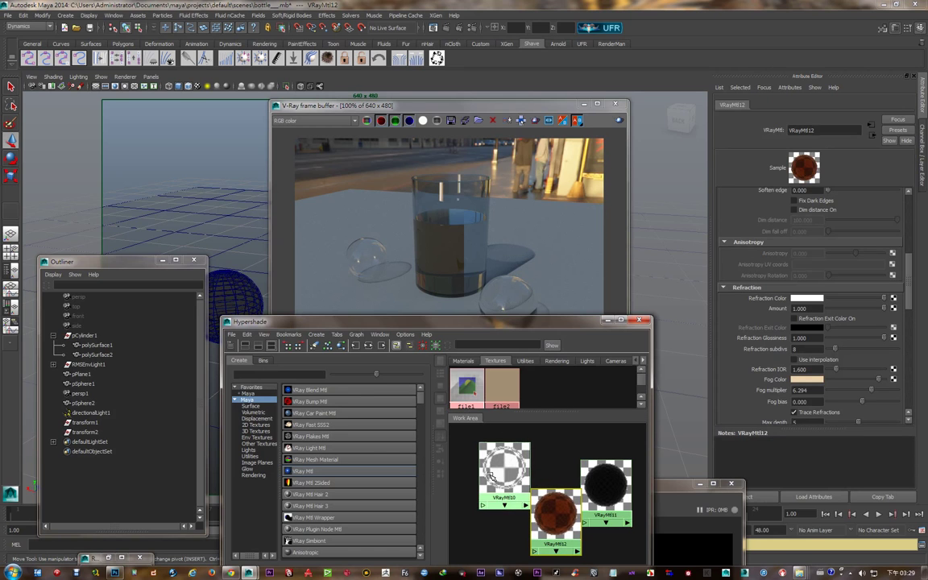
pyautogui.moveTo(503, 471); pyautogui.dragTo(496, 456)
pyautogui.moveTo(614, 478); pyautogui.dragTo(615, 456)
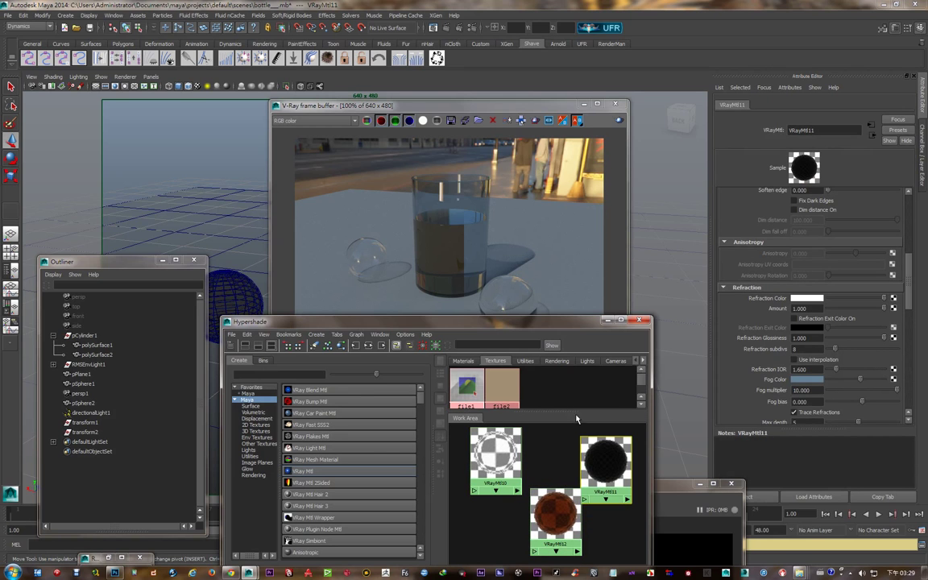
# - List all scene materials, select the objects using VRayMtl9, and load VRayMtl9's attributes
pyautogui.click(463, 360)
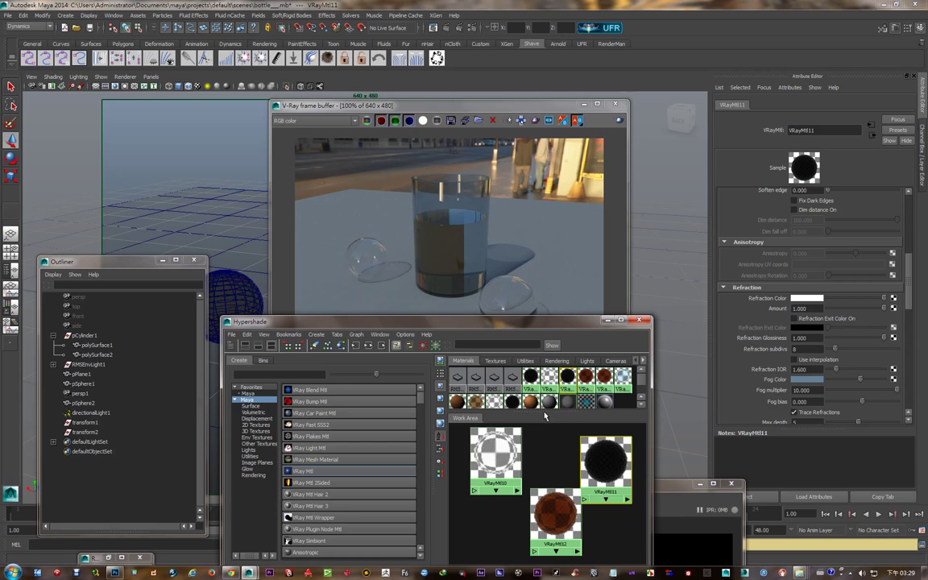
pyautogui.moveTo(548, 412); pyautogui.dragTo(548, 462)
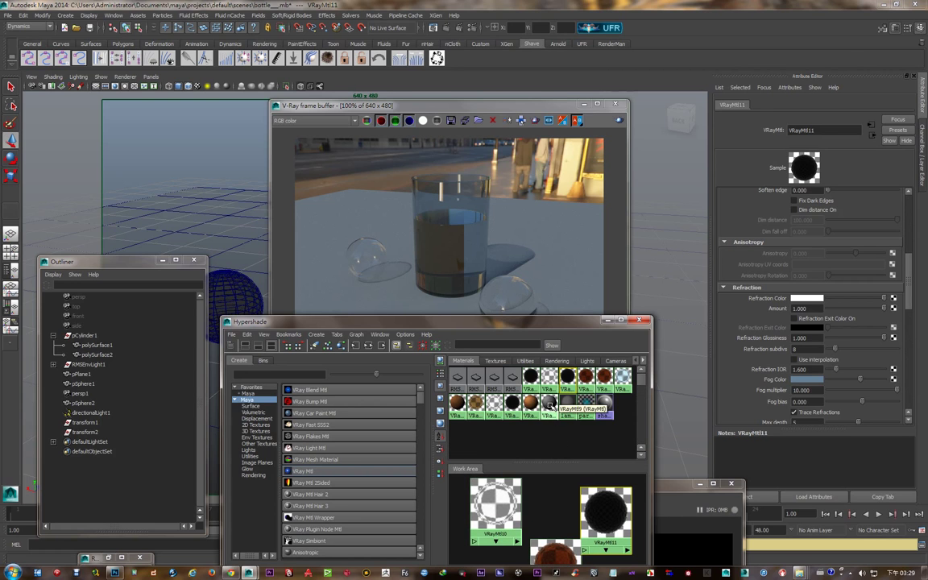
pyautogui.click(549, 403)
pyautogui.rightClick(549, 402)
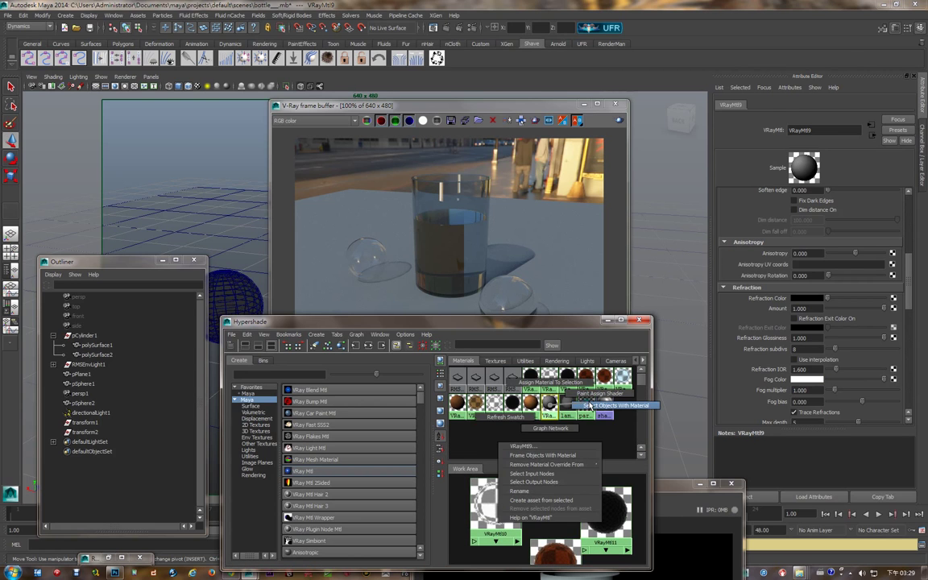
pyautogui.click(564, 455)
pyautogui.click(549, 403)
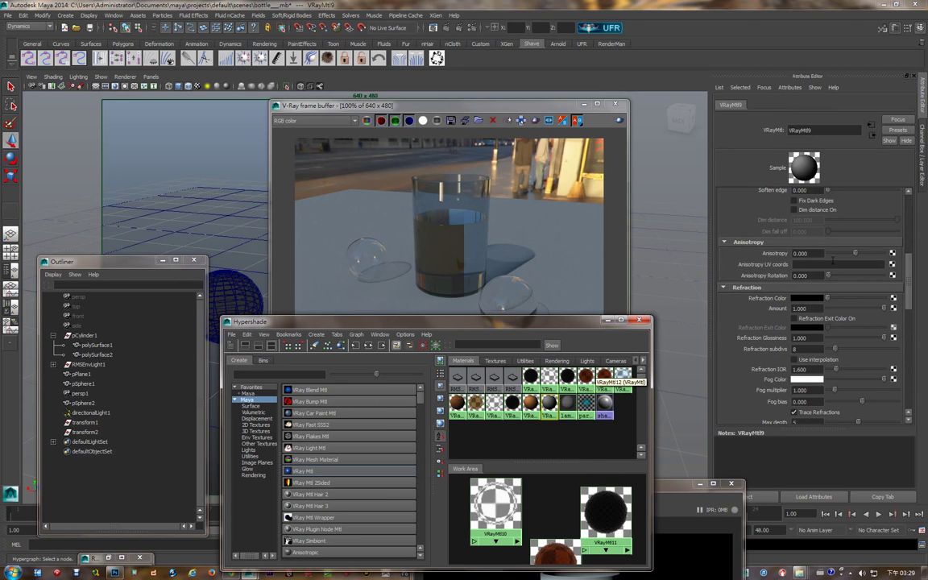
pyautogui.scroll(2, 904, 218)
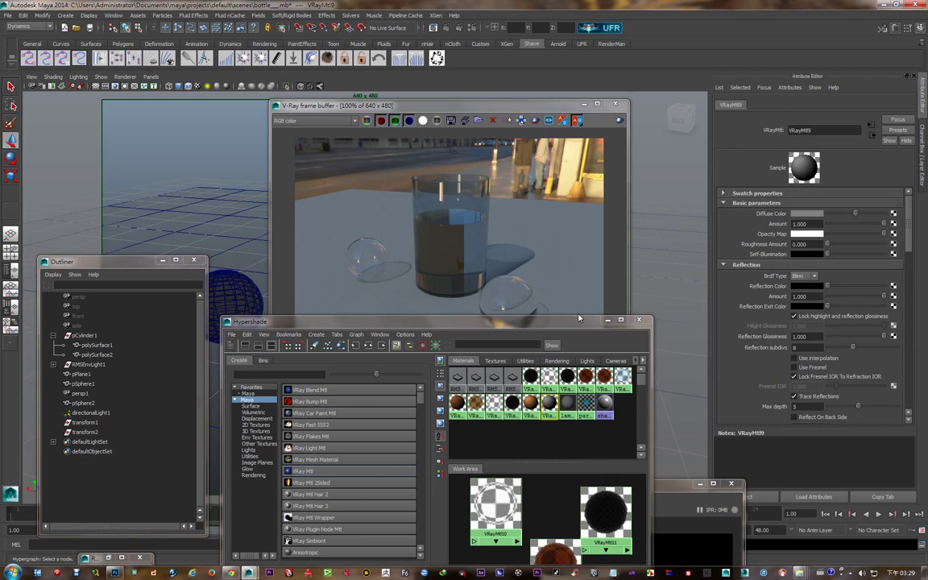
# - Preview file1's wood06.jpg image, close the viewer, and return to the textures list
pyautogui.click(496, 360)
pyautogui.click(466, 381)
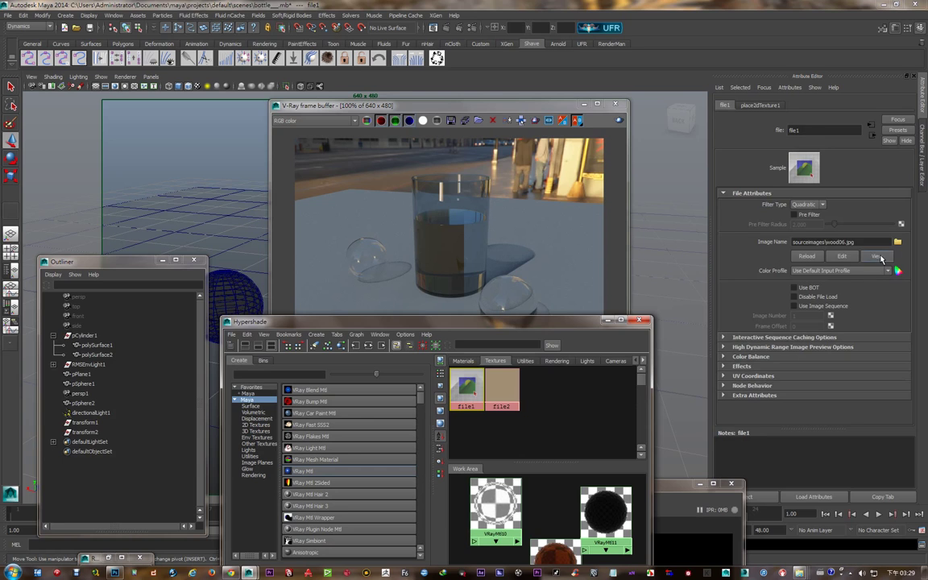
pyautogui.click(710, 238)
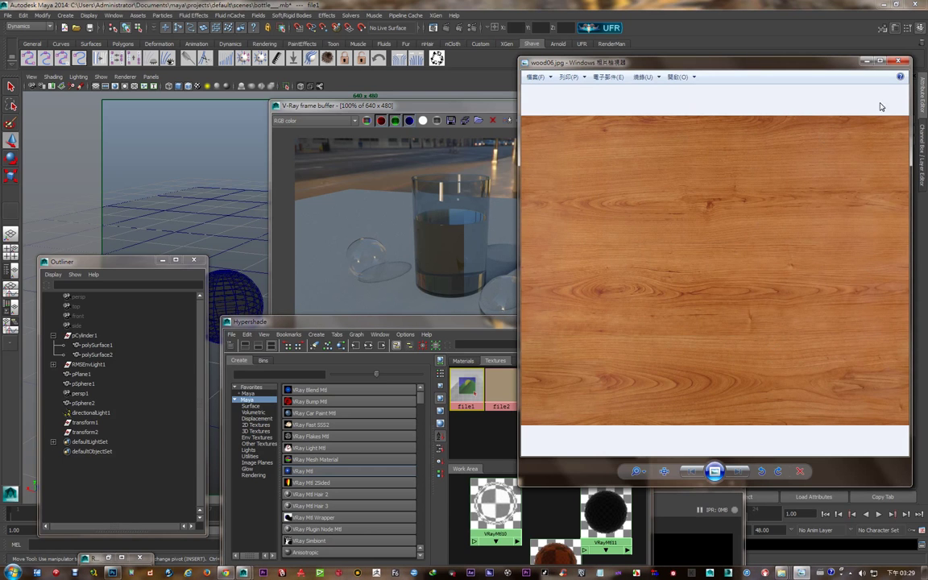
pyautogui.click(898, 62)
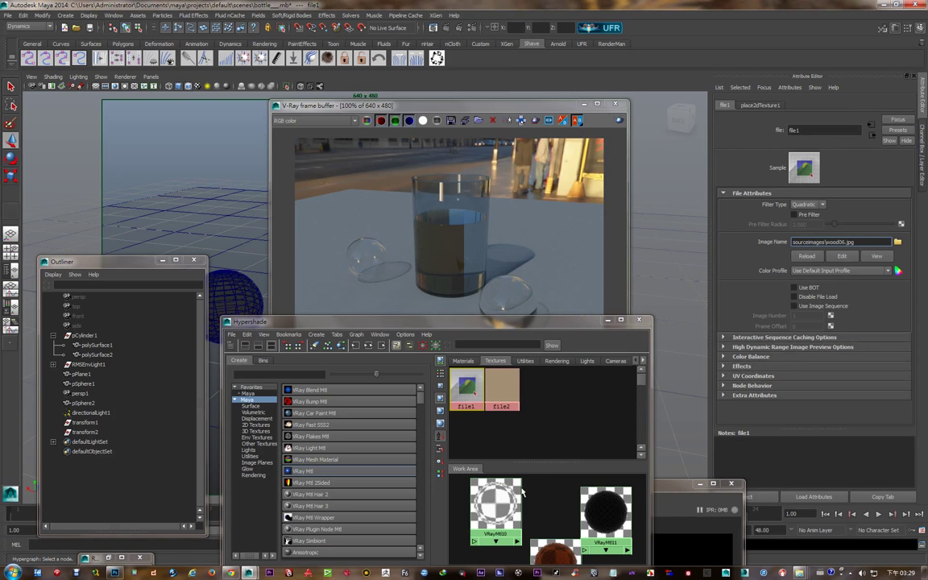
pyautogui.click(463, 362)
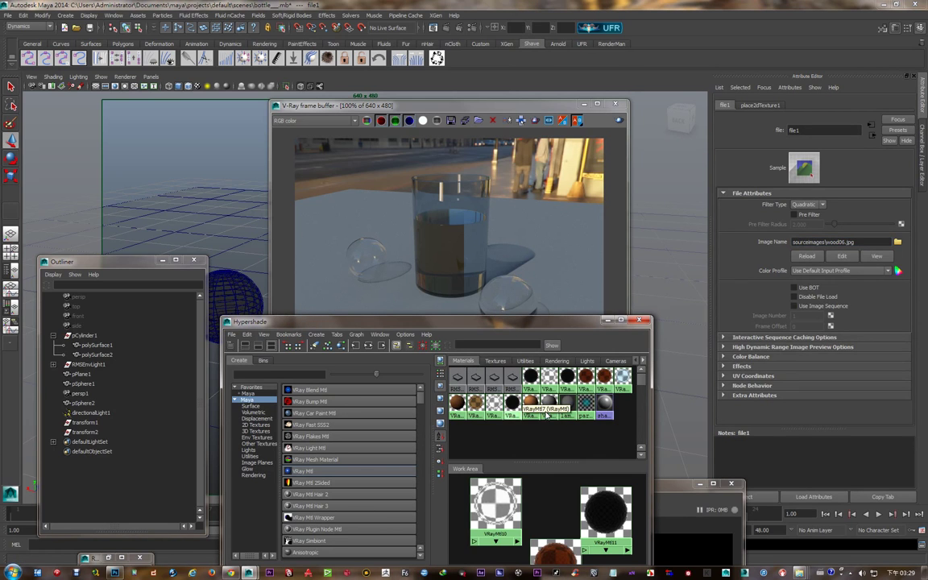
pyautogui.click(489, 361)
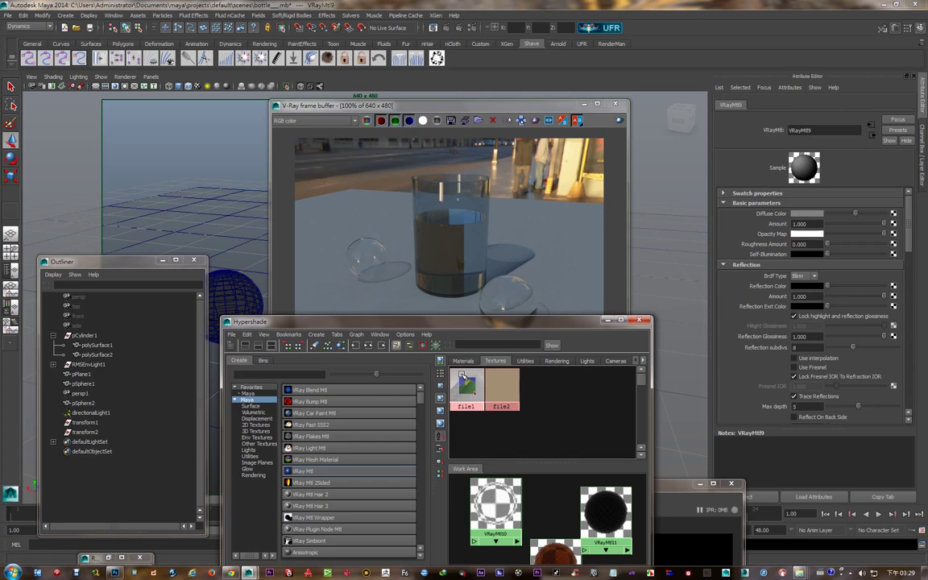
# - Connect file1 to VRayMtl9's Diffuse Color and lower Reflection Amount to 0.128
pyautogui.moveTo(769, 220); pyautogui.dragTo(770, 216, button='middle')
pyautogui.moveTo(472, 388); pyautogui.dragTo(763, 295, button='middle')
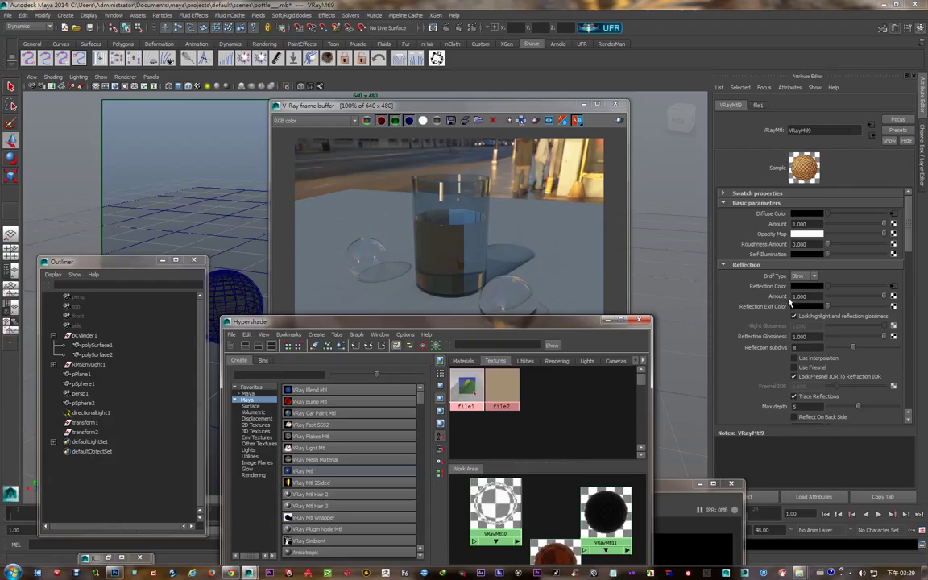
pyautogui.click(841, 297)
pyautogui.moveTo(842, 300); pyautogui.dragTo(834, 299)
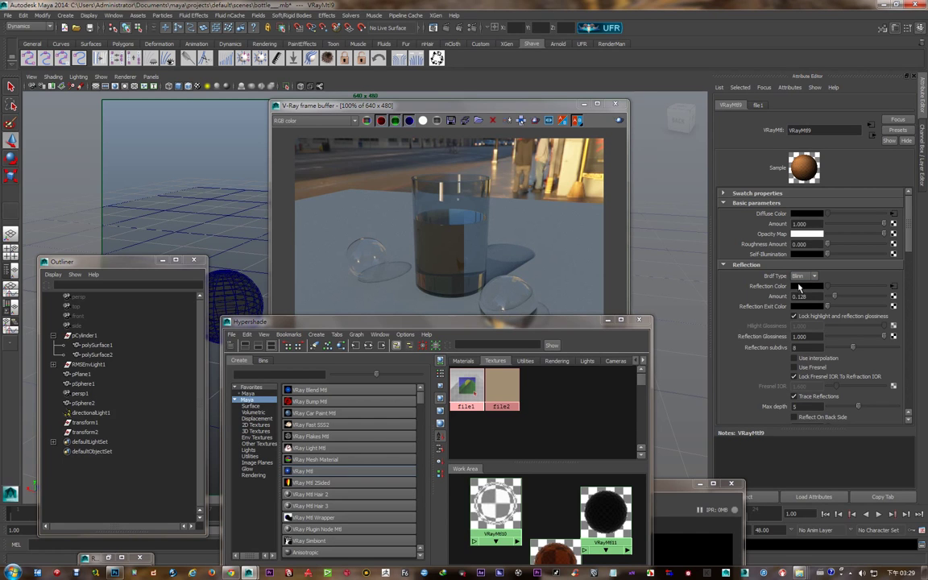
pyautogui.scroll(-5, 833, 292)
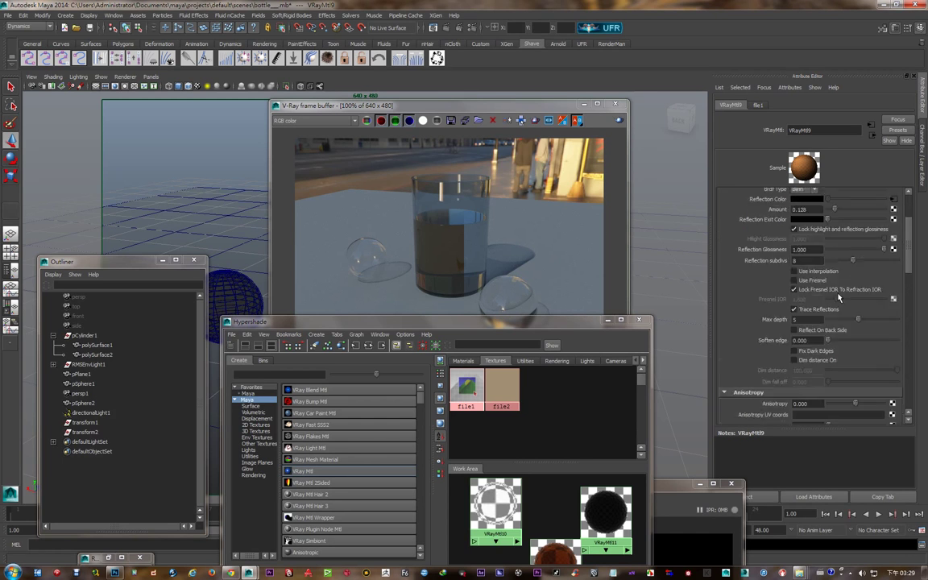
pyautogui.scroll(-10, 837, 298)
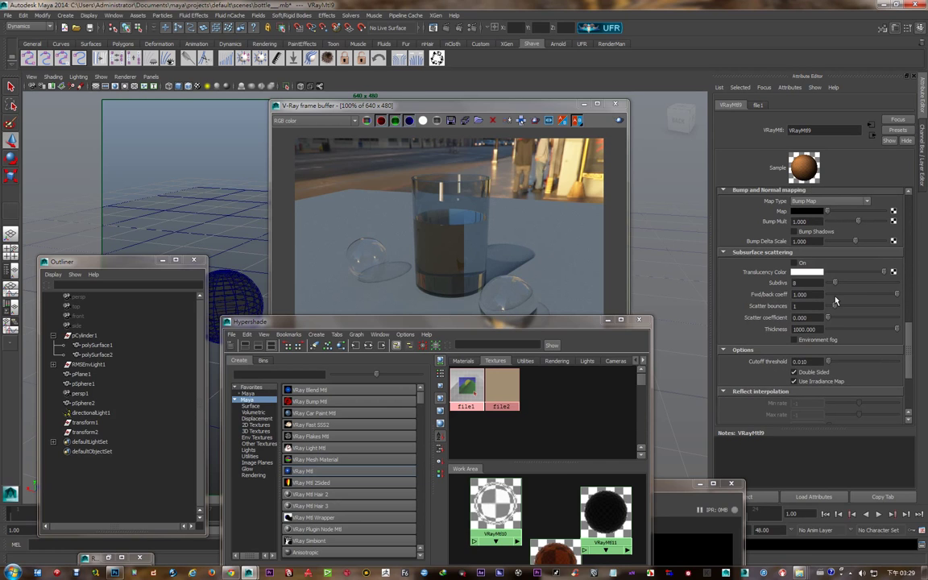
pyautogui.scroll(-4, 835, 301)
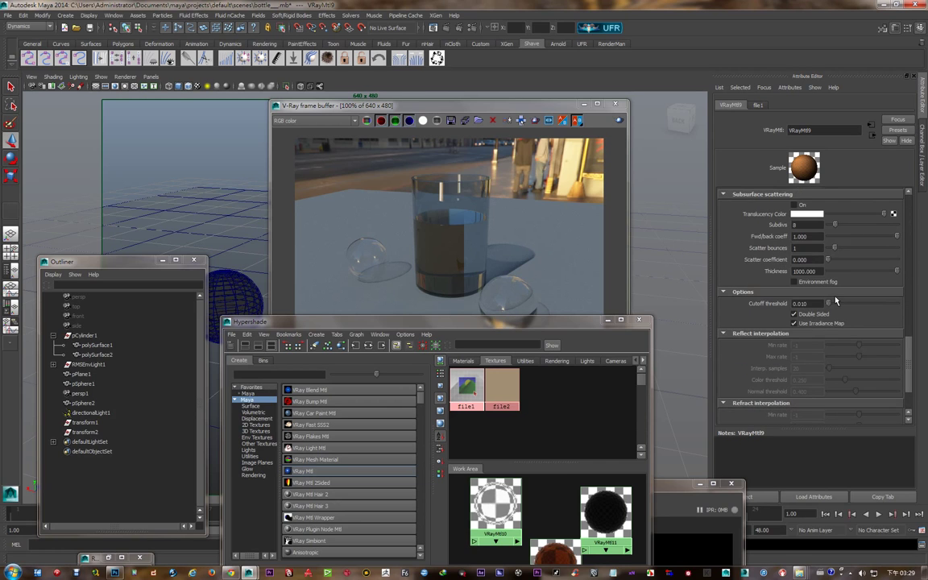
pyautogui.scroll(-4, 835, 300)
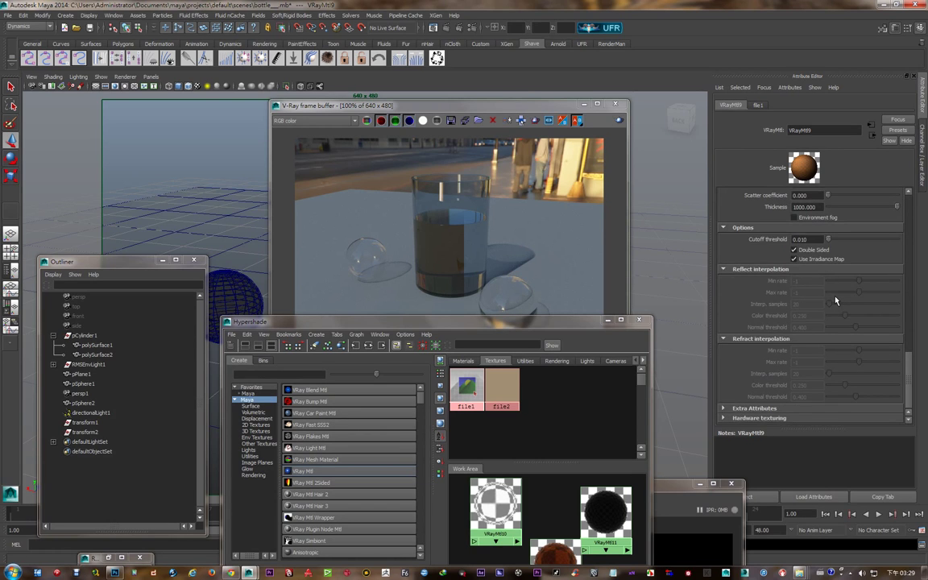
pyautogui.scroll(9, 835, 301)
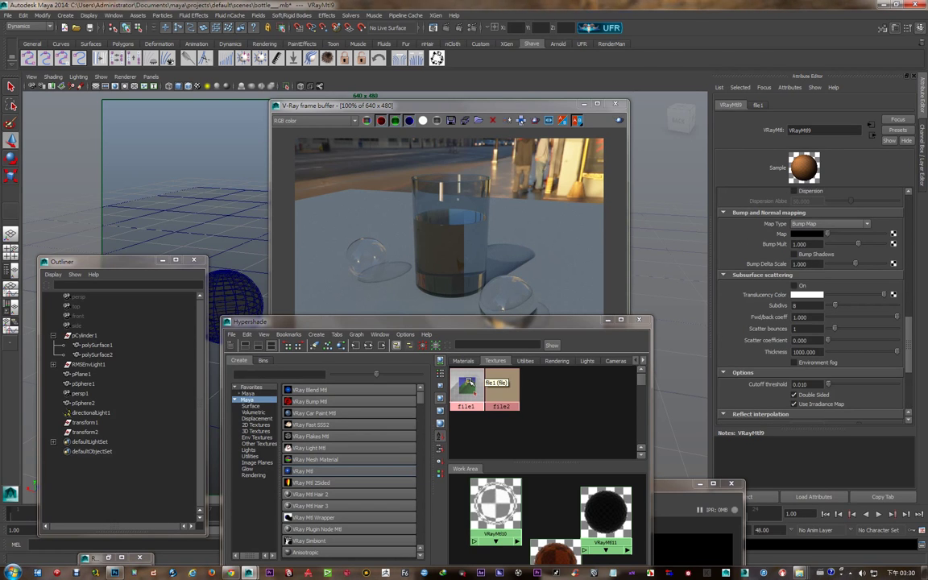
# - Use the file1 wood texture as VRayMtl9's bump map with bump multiplier 0.010
pyautogui.moveTo(552, 322); pyautogui.dragTo(552, 323)
pyautogui.moveTo(552, 323); pyautogui.dragTo(806, 233, button='middle')
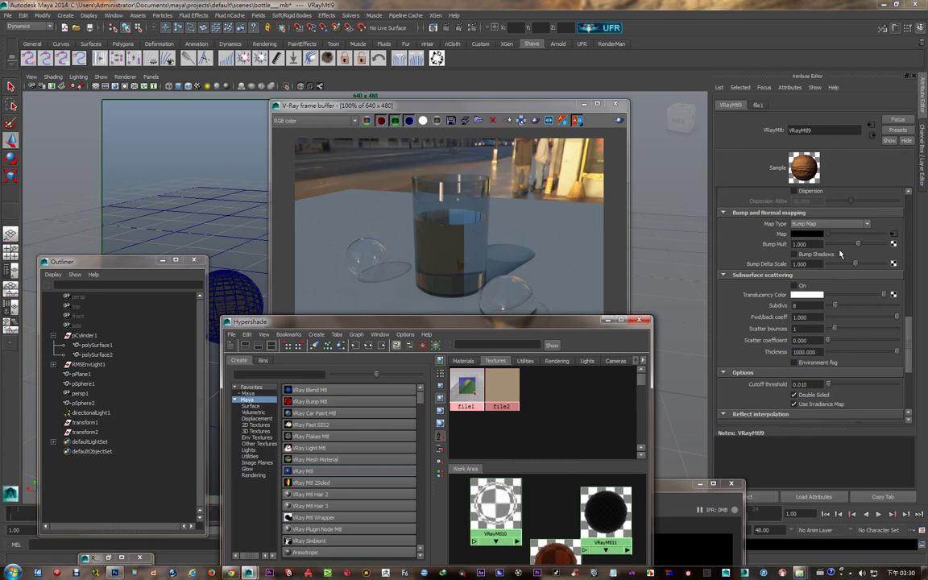
pyautogui.moveTo(831, 244); pyautogui.dragTo(819, 244)
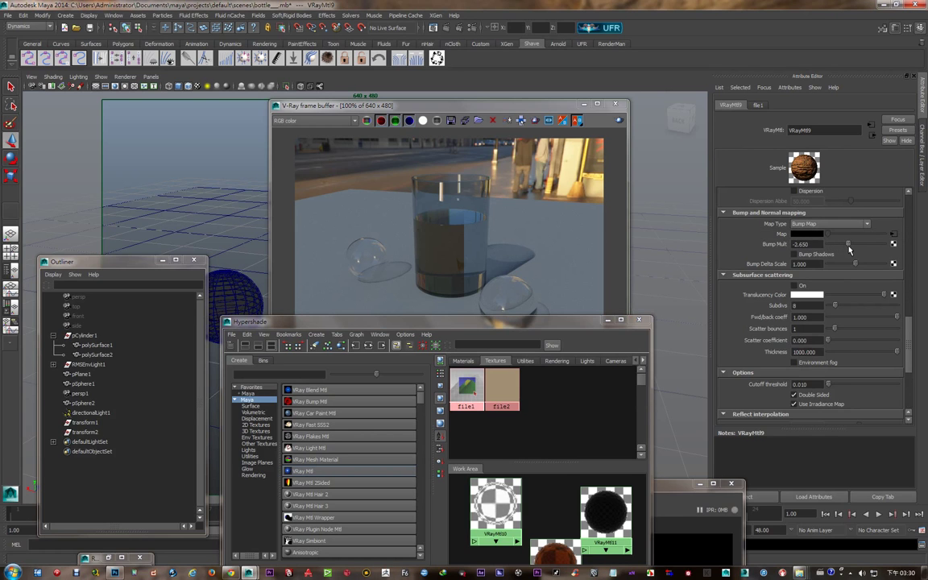
pyautogui.click(801, 243)
pyautogui.write('0.710')
pyautogui.press('Return')
# - Re-render the scene in the V-Ray frame buffer to show the wood-textured table
pyautogui.click(488, 111)
pyautogui.click(552, 117)
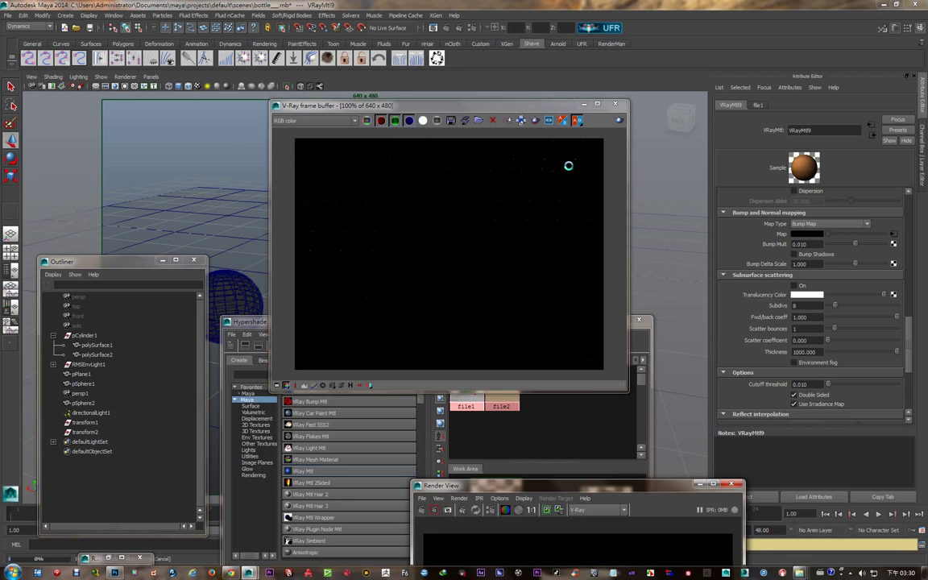